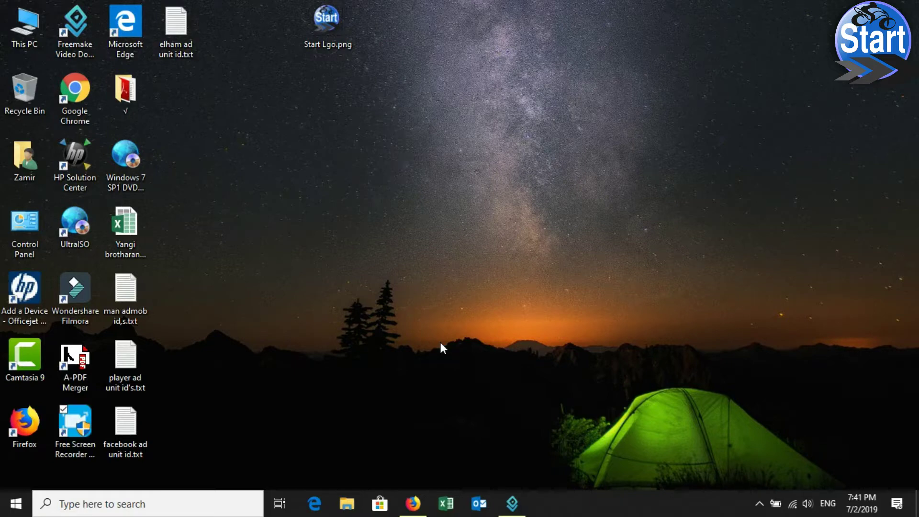
click(418, 500)
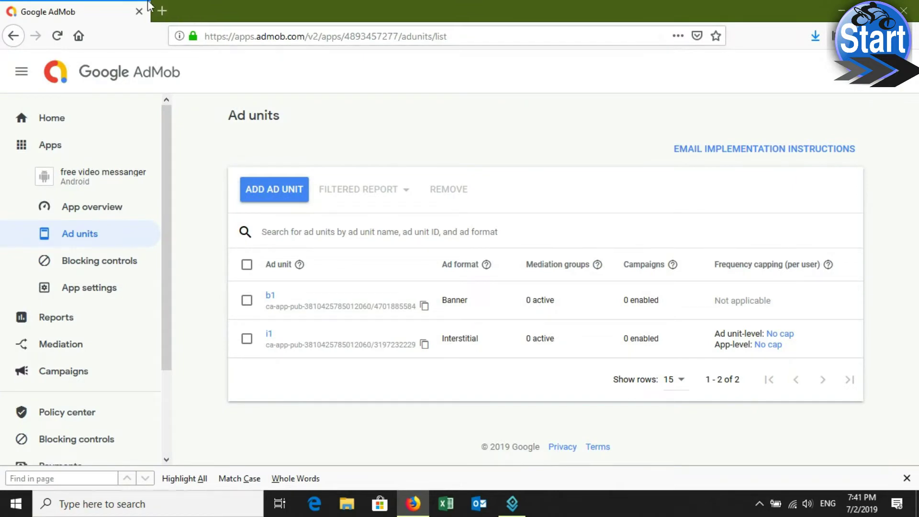
click(161, 11)
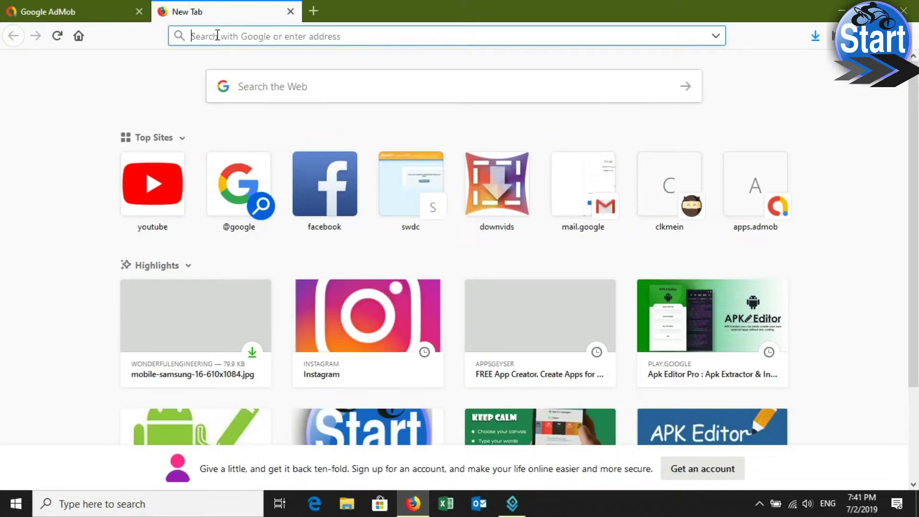
text(w)
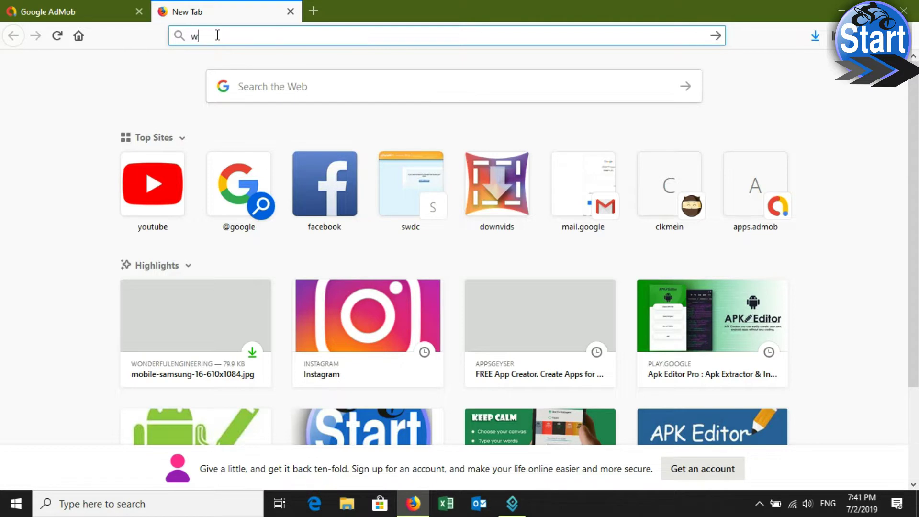
text(ww.google.)
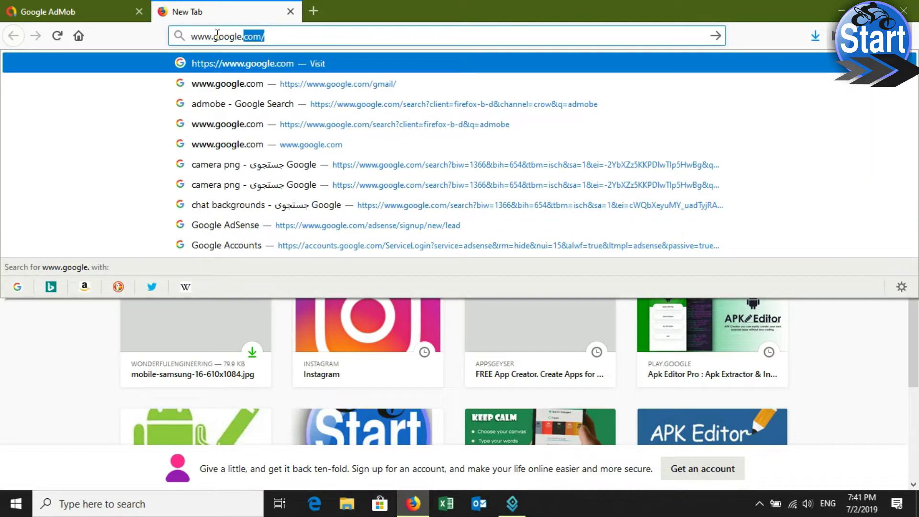
text(com)
key(Return)
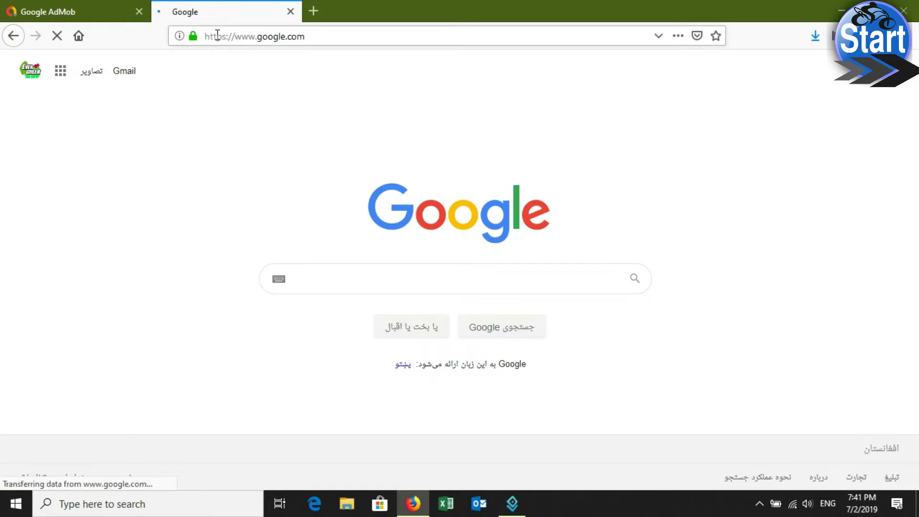
- Search Google for 'appsgeyser'
click(476, 271)
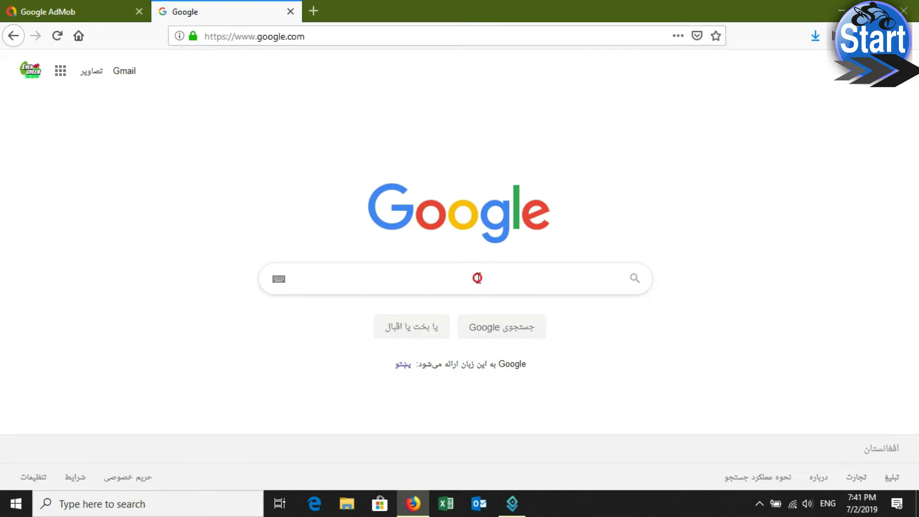
click(477, 278)
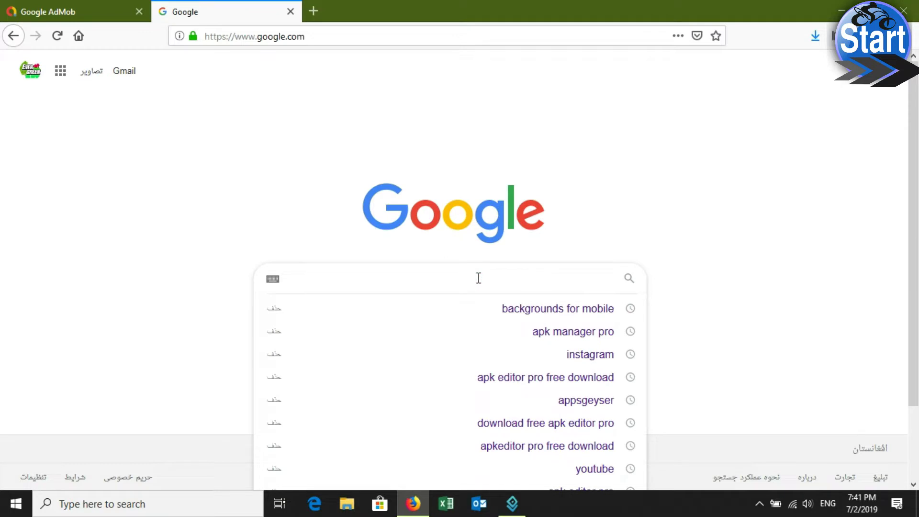
text(app)
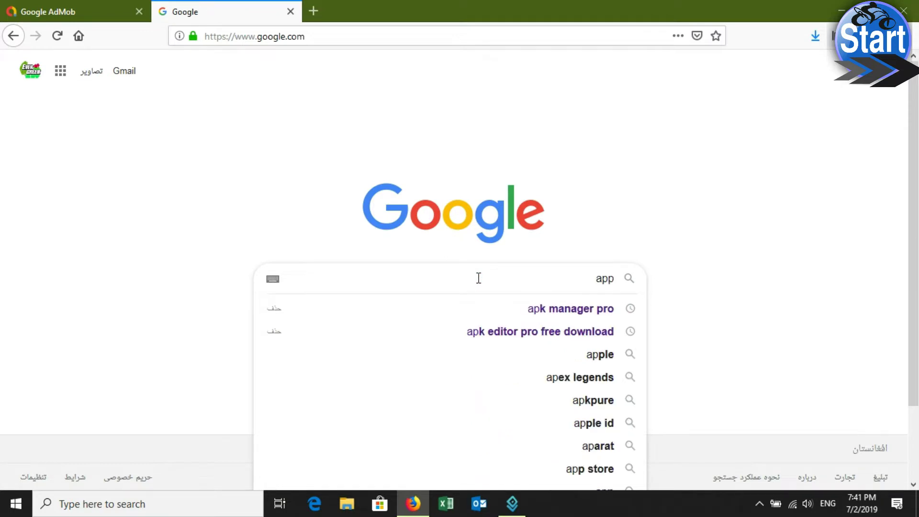
text(s)
key(BackSpace)
text(psg)
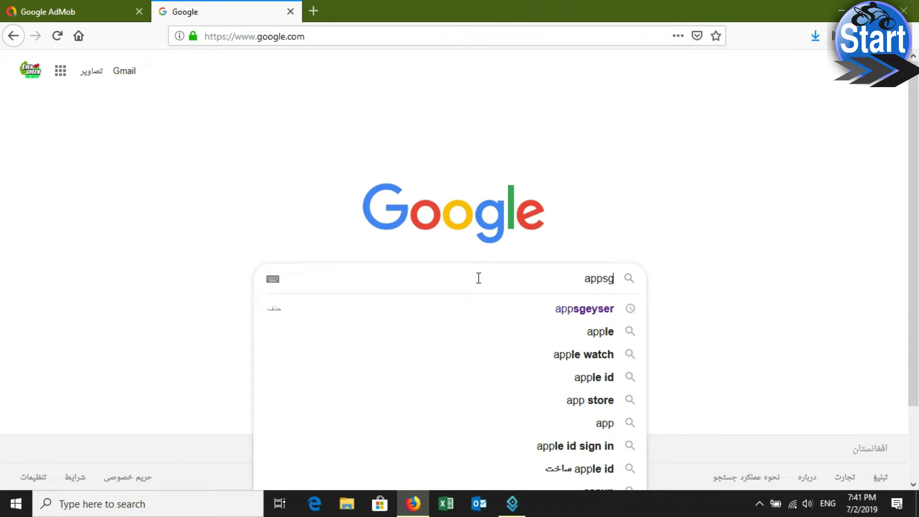
text(eyser)
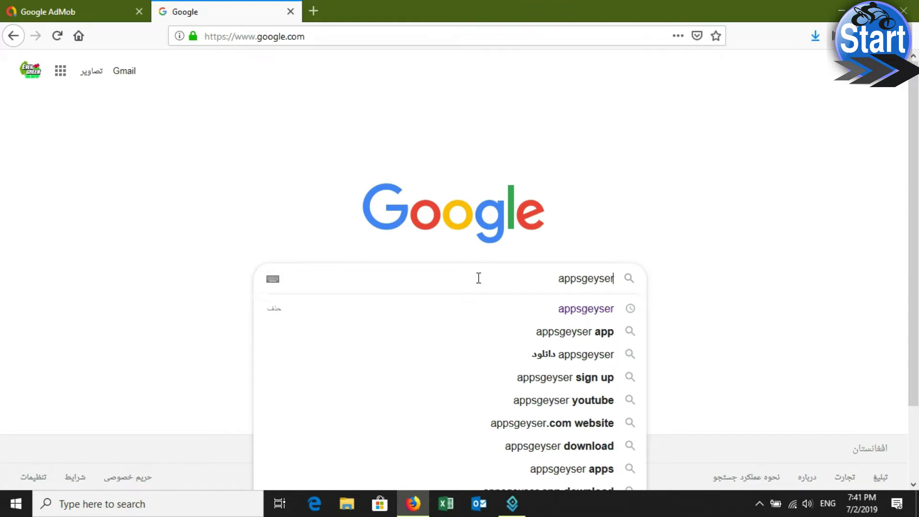
key(Return)
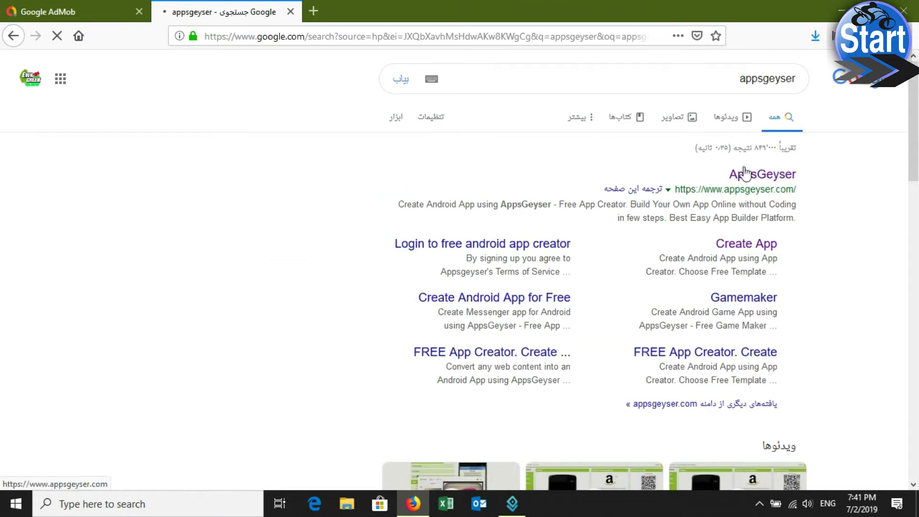
- Open the AppsGeyser site from the results and scroll through its Create App page
click(746, 176)
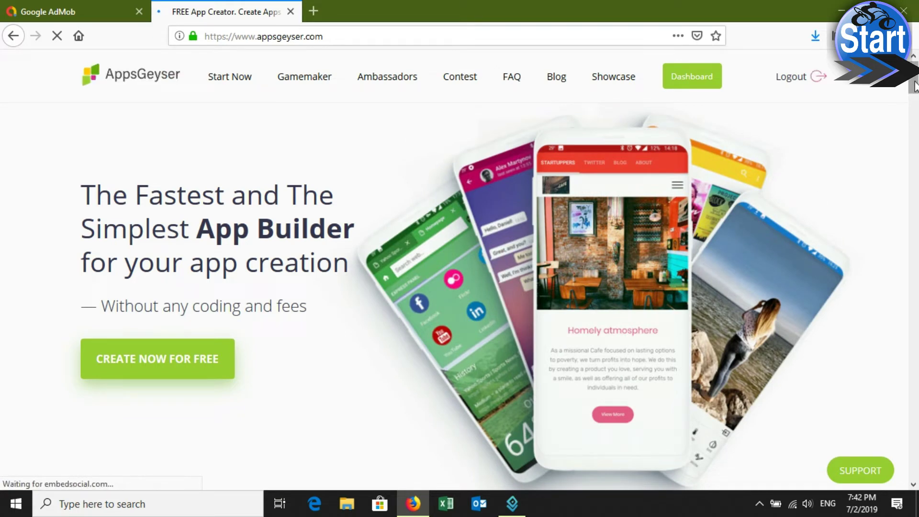
scroll(916, 85, down, 5)
scroll(915, 85, down, 3)
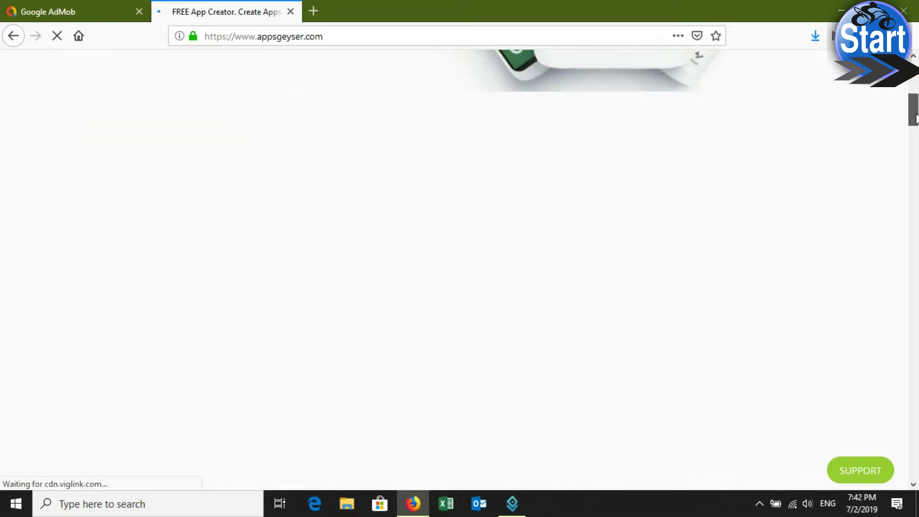
scroll(915, 82, up, 10)
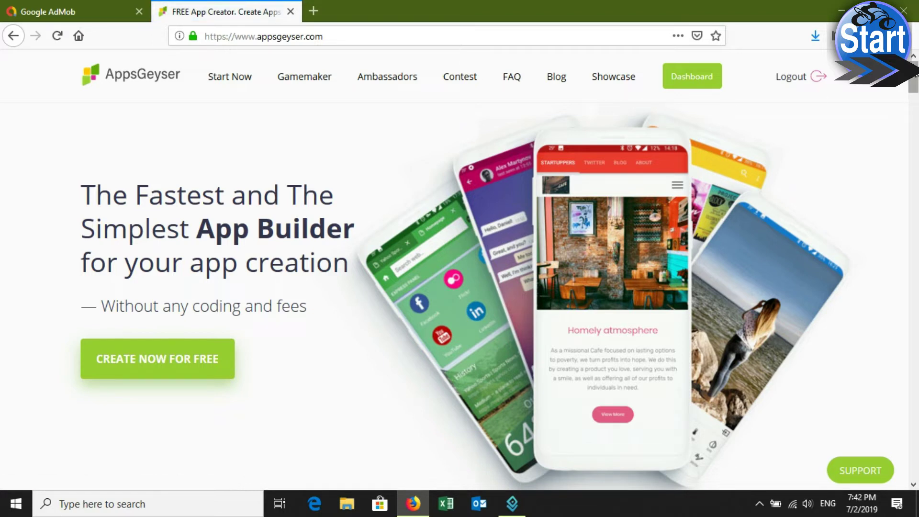
scroll(915, 60, down, 5)
scroll(915, 60, up, 5)
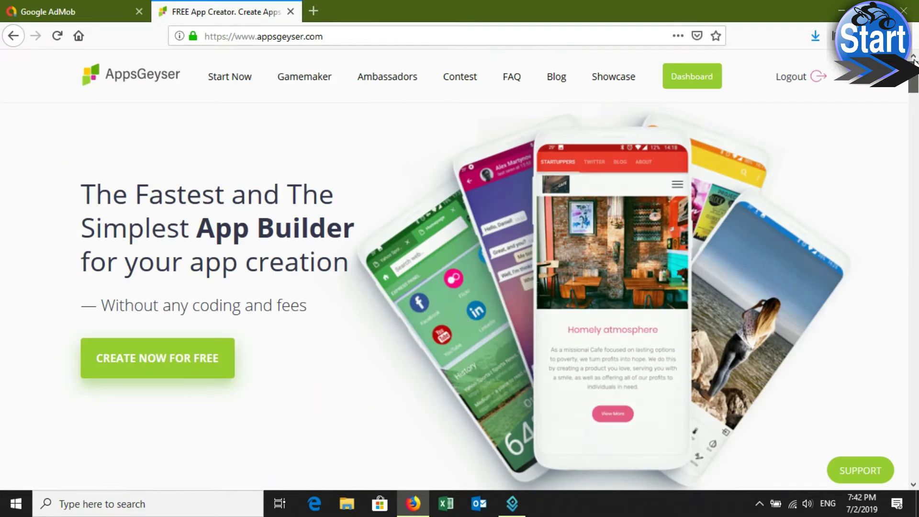
- Go to the Dashboard and choose the Browser template from the Create App tiles
click(689, 79)
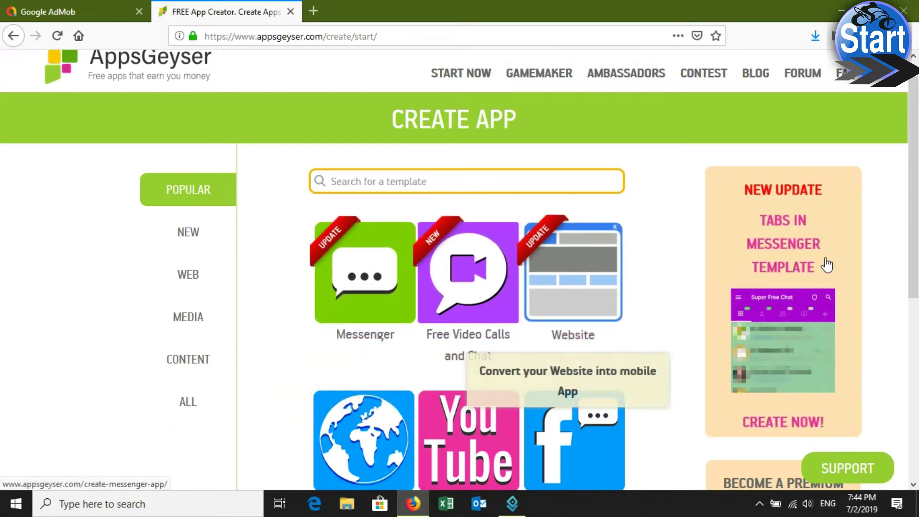
scroll(443, 373, down, 2)
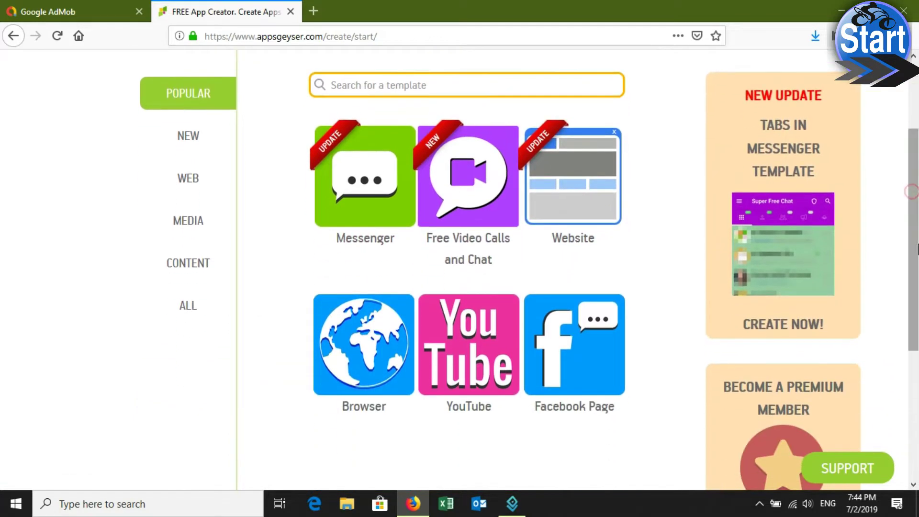
mouse_move(364, 439)
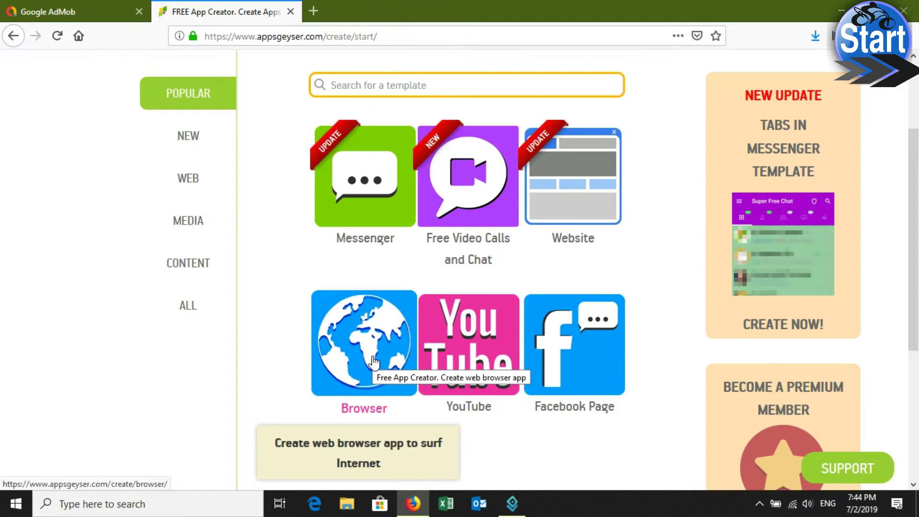
click(374, 363)
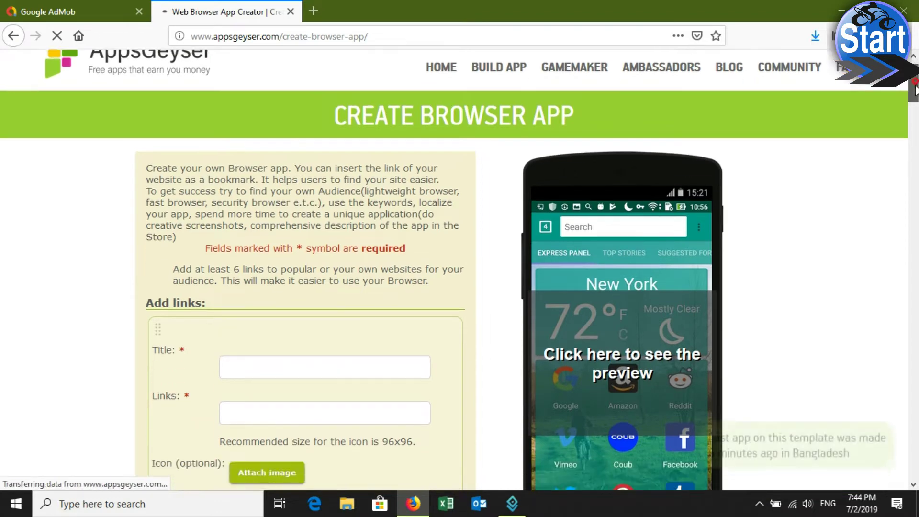
- Advance to the bookmarks step, title the first bookmark 'Google', and open a blank tab
drag(916, 88, 916, 98)
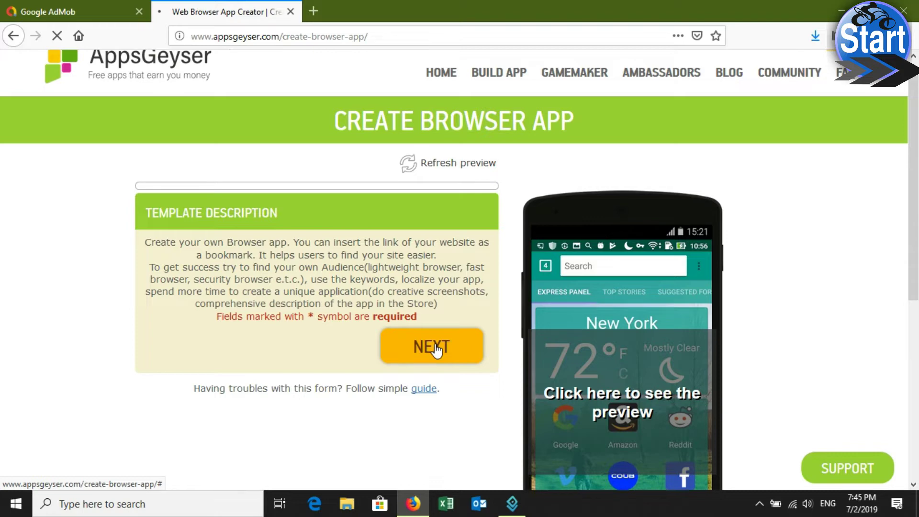
click(435, 345)
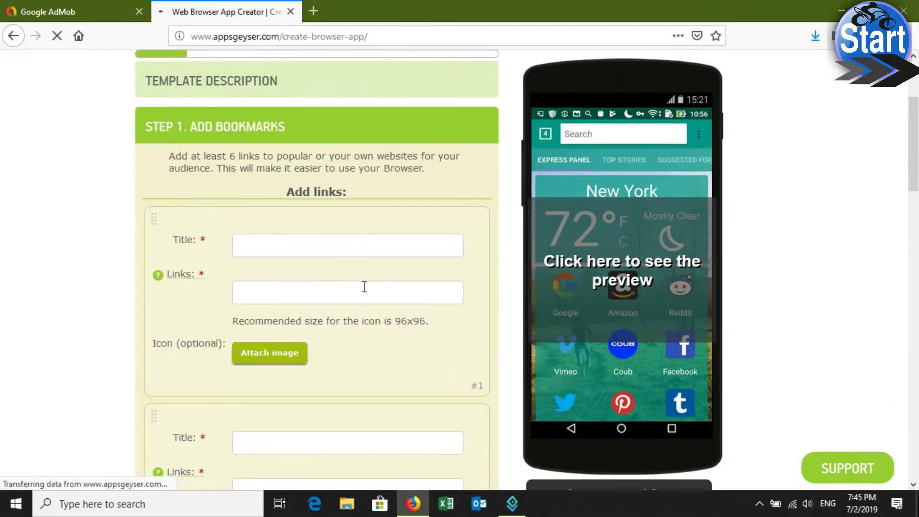
click(331, 243)
text(G)
text(oogle)
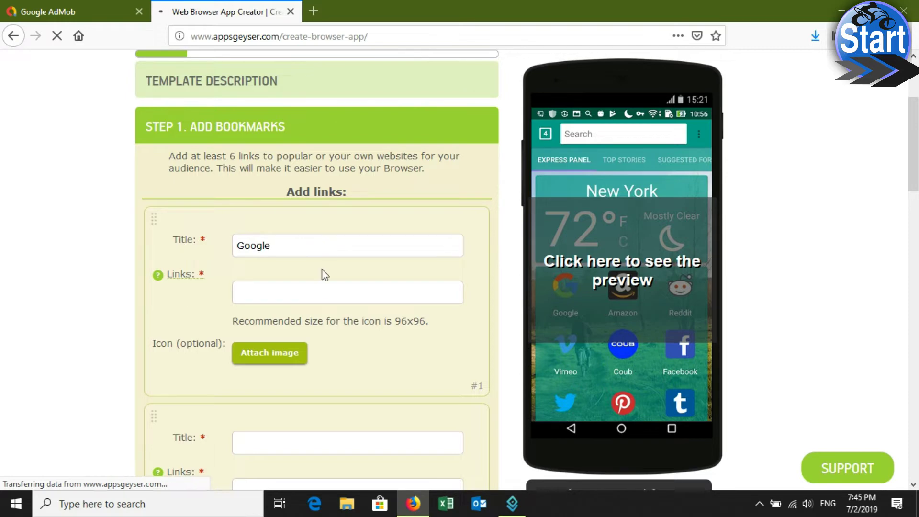
click(314, 10)
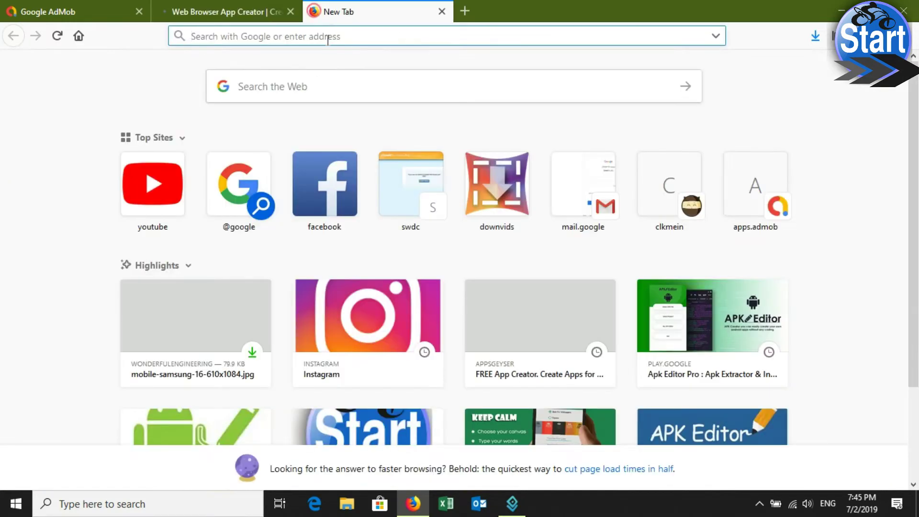
text(www.g)
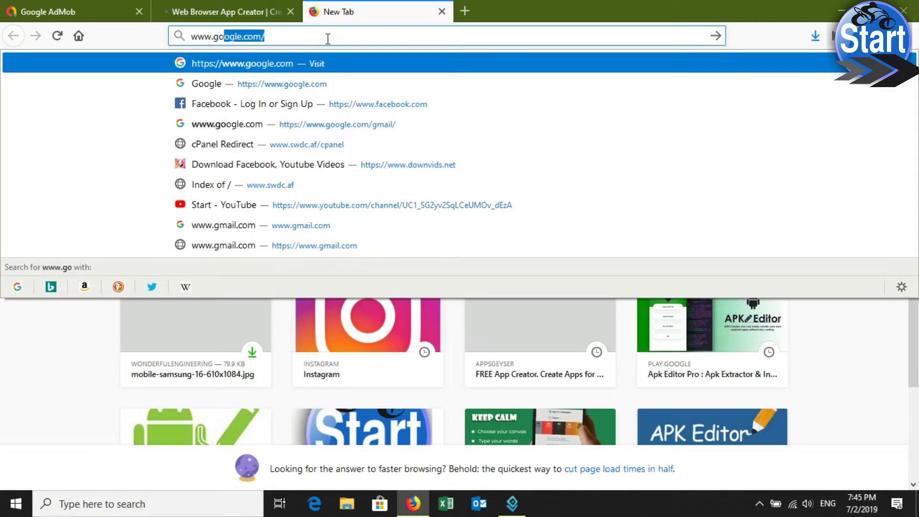
text(oogle.com)
key(Return)
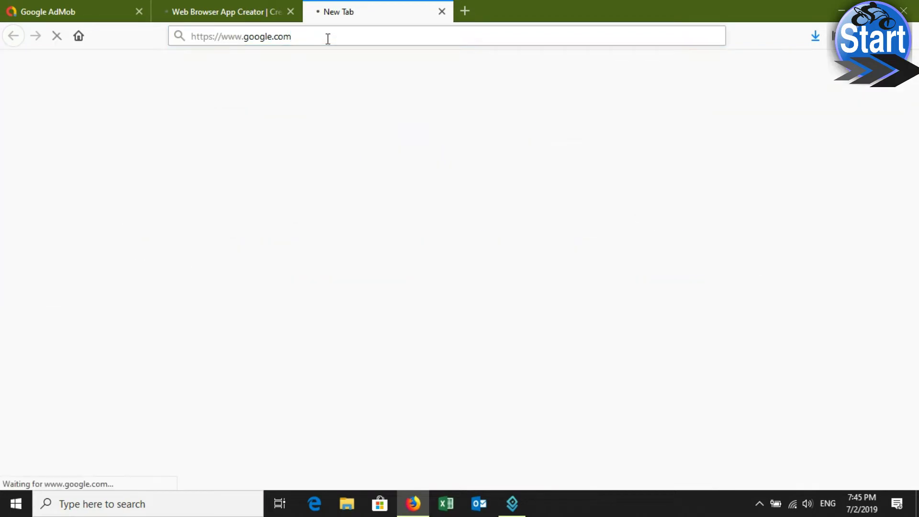
drag(328, 39, 205, 39)
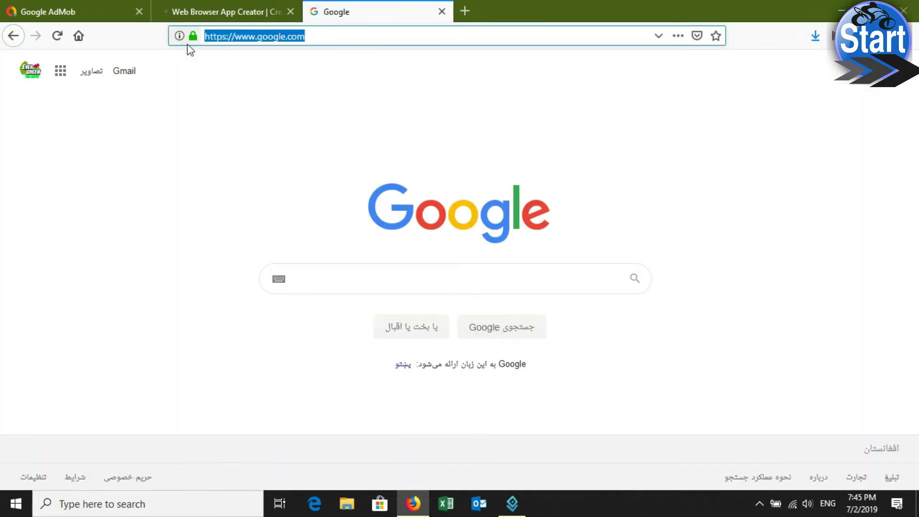
click(318, 36)
double_click(318, 36)
right_click(228, 36)
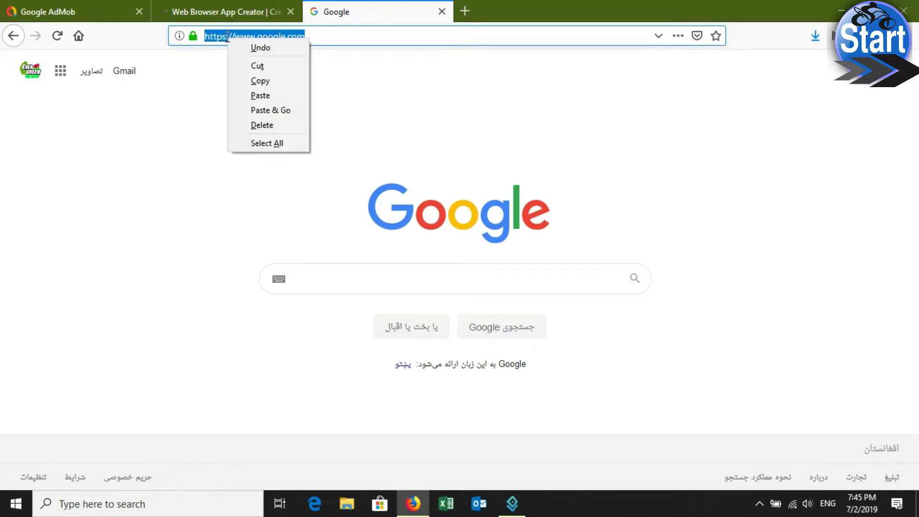
click(255, 79)
click(230, 16)
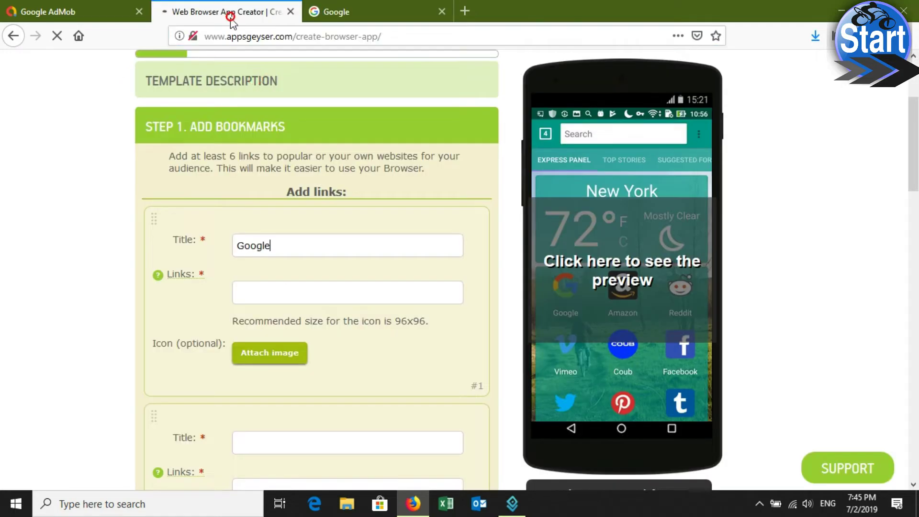
click(279, 292)
right_click(279, 292)
click(311, 348)
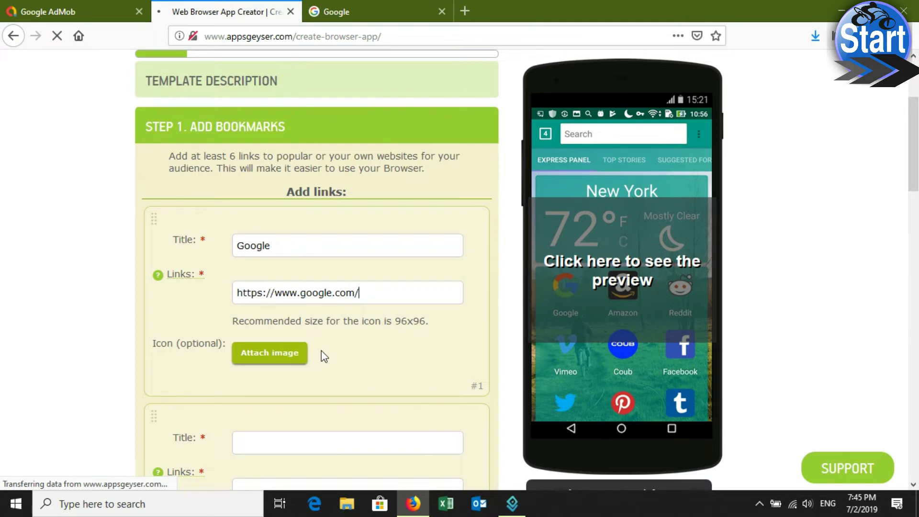
- Try google-76522_640.png as the bookmark icon, then close the crop window without attaching it
click(276, 357)
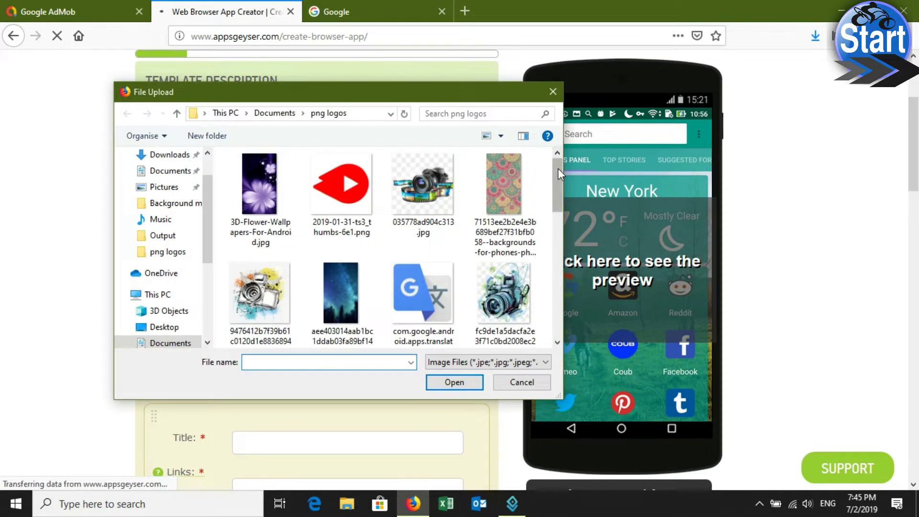
mouse_move(557, 169)
mouse_down()
mouse_move(564, 285)
mouse_move(559, 210)
mouse_up()
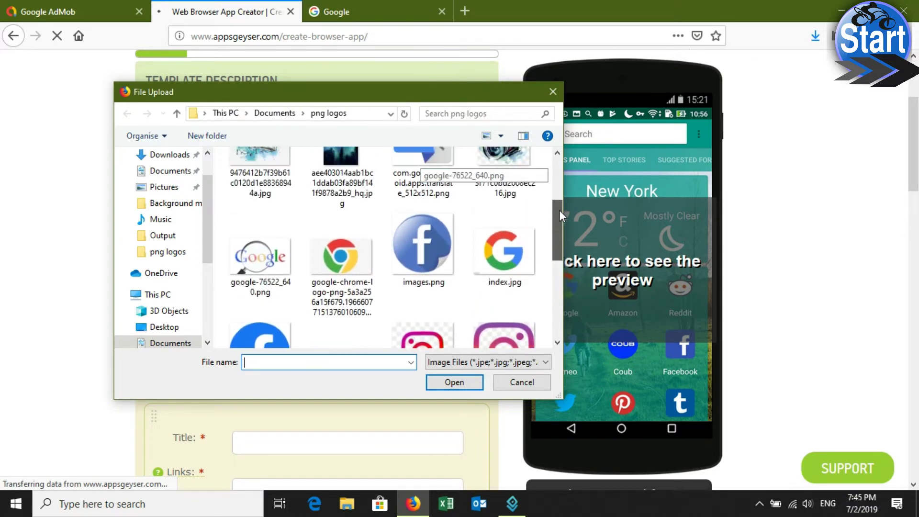
click(257, 264)
click(460, 381)
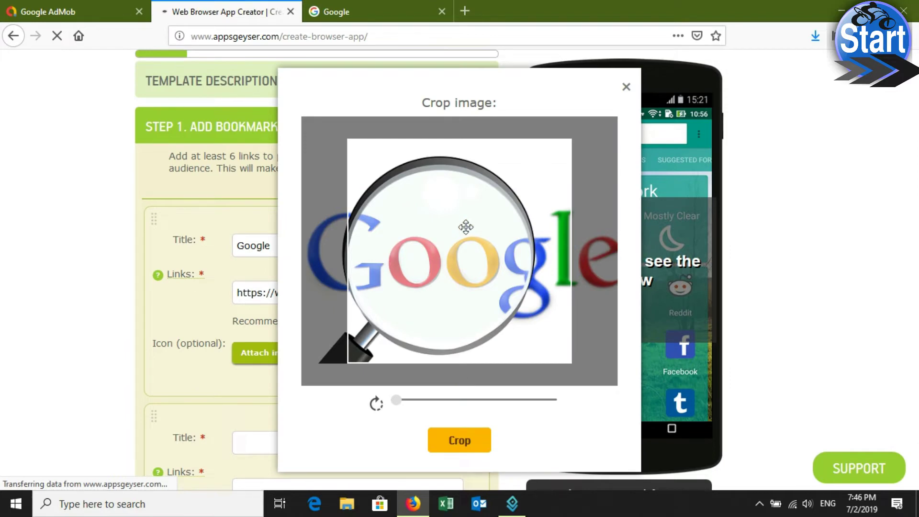
mouse_move(466, 226)
mouse_down()
mouse_move(456, 227)
mouse_move(506, 230)
mouse_up()
drag(526, 232, 497, 233)
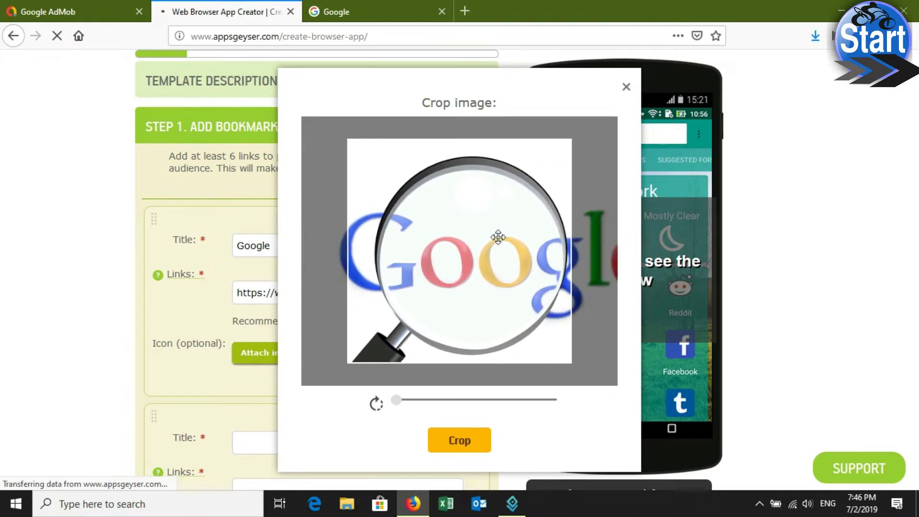
click(626, 86)
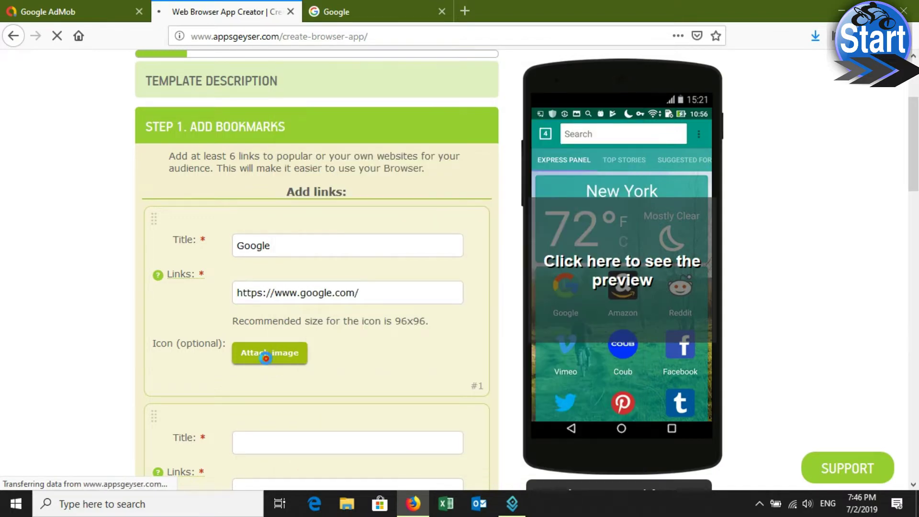
- Attach index.jpg, the Google G image, as the Google bookmark's icon
click(269, 365)
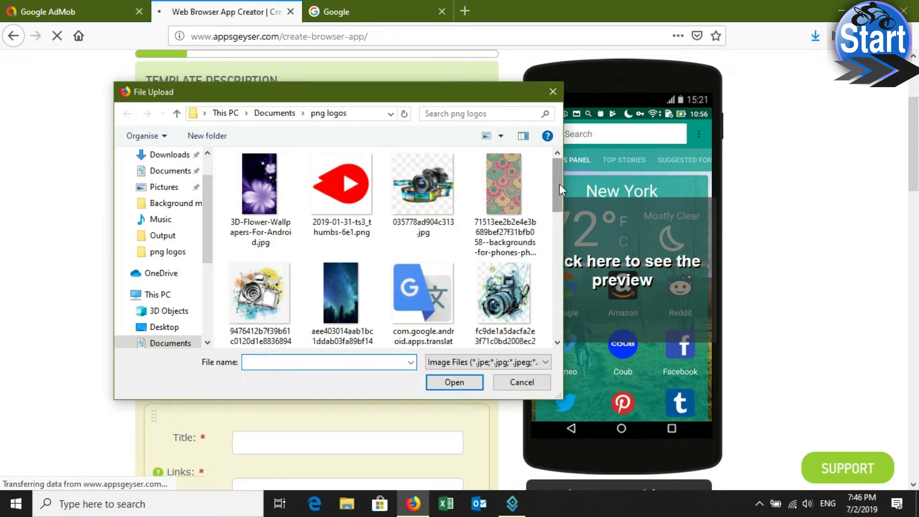
mouse_move(560, 184)
mouse_down()
mouse_move(548, 264)
mouse_move(543, 234)
mouse_up()
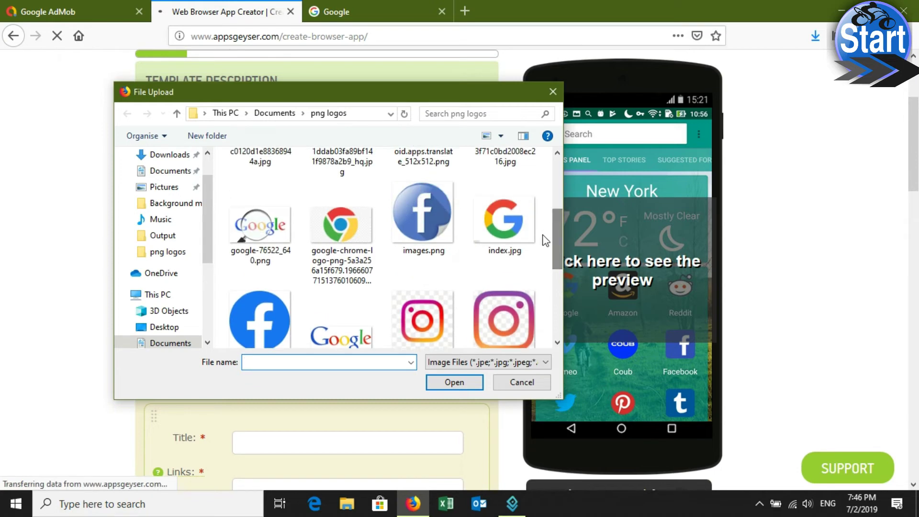
click(504, 226)
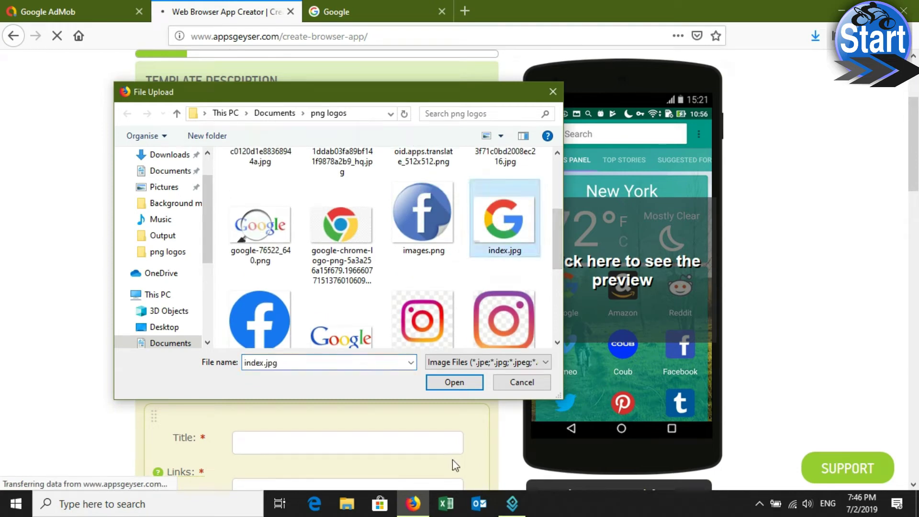
click(454, 383)
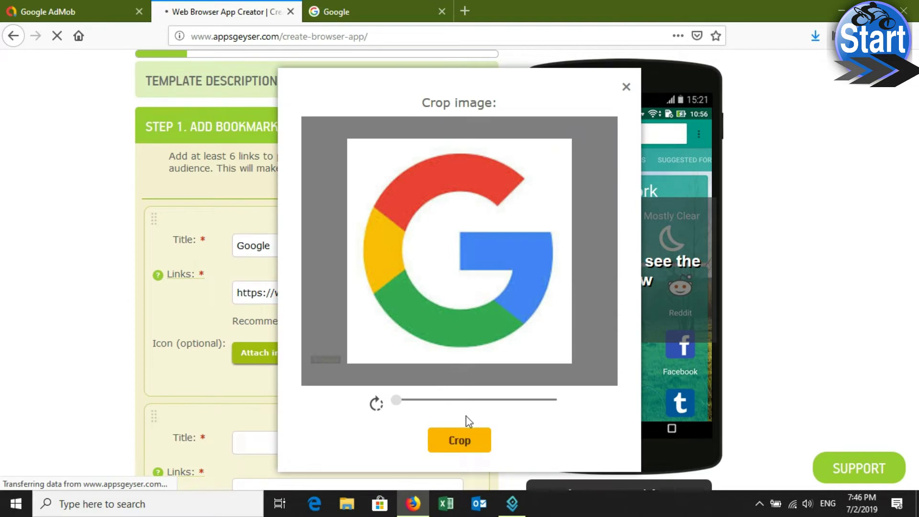
click(463, 440)
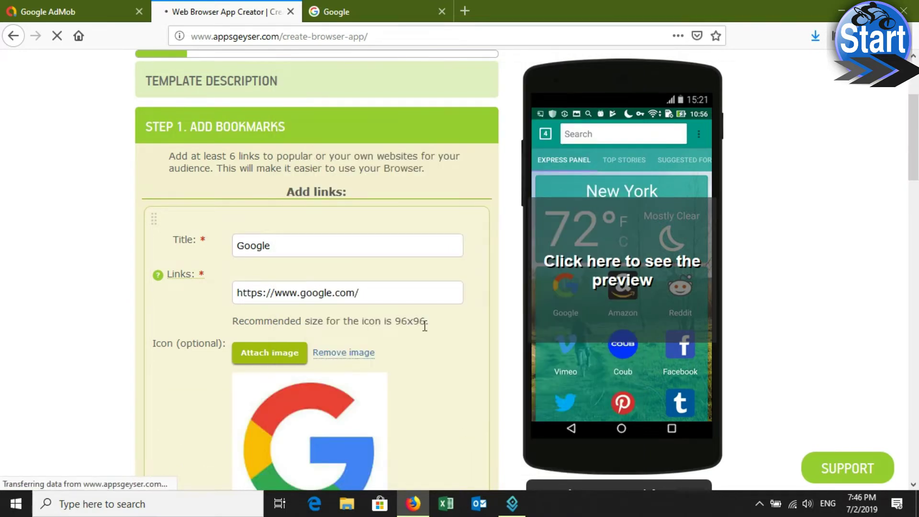
- Title the second bookmark 'Youtube' from the suggestion, then return to the Google tab
mouse_move(917, 122)
mouse_down()
mouse_move(918, 196)
mouse_move(894, 201)
mouse_up()
text(Y)
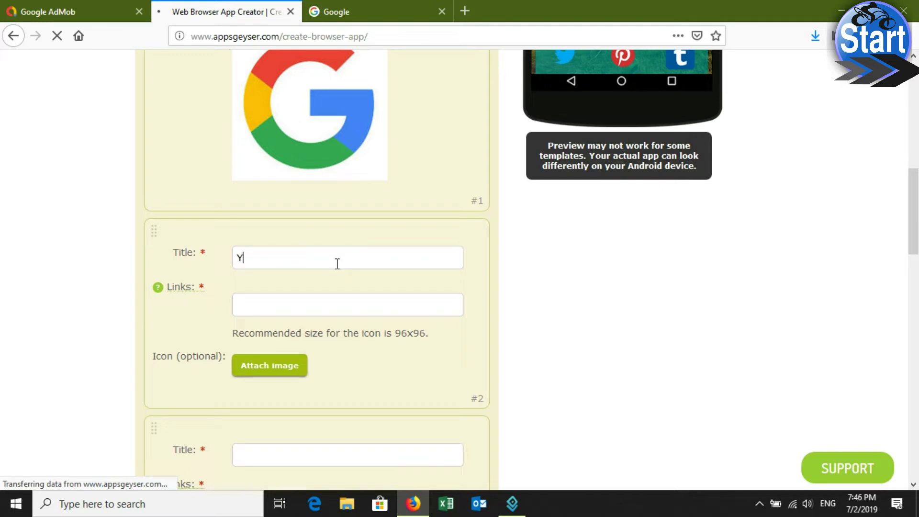
text(outube)
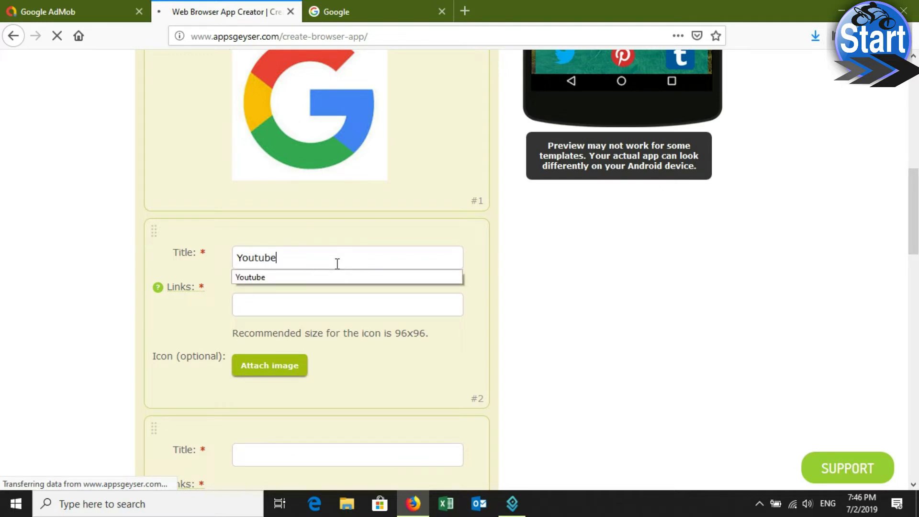
click(325, 305)
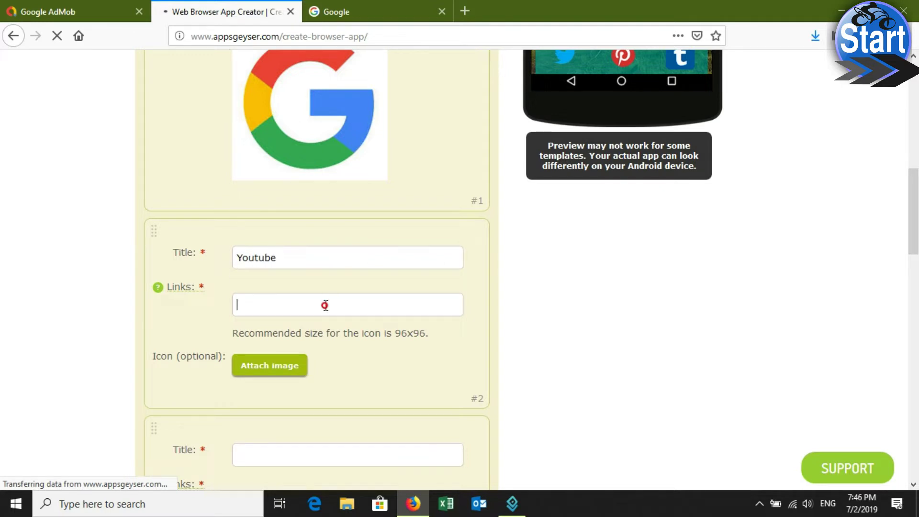
click(387, 4)
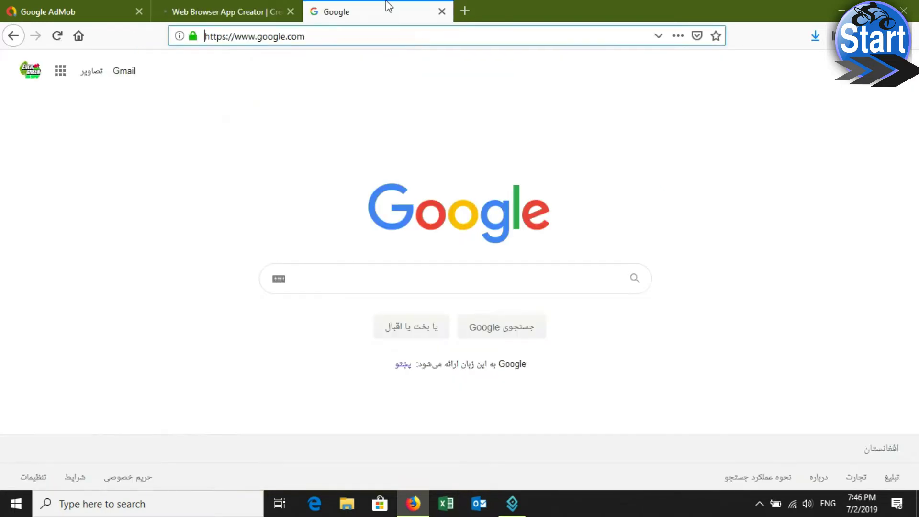
click(386, 34)
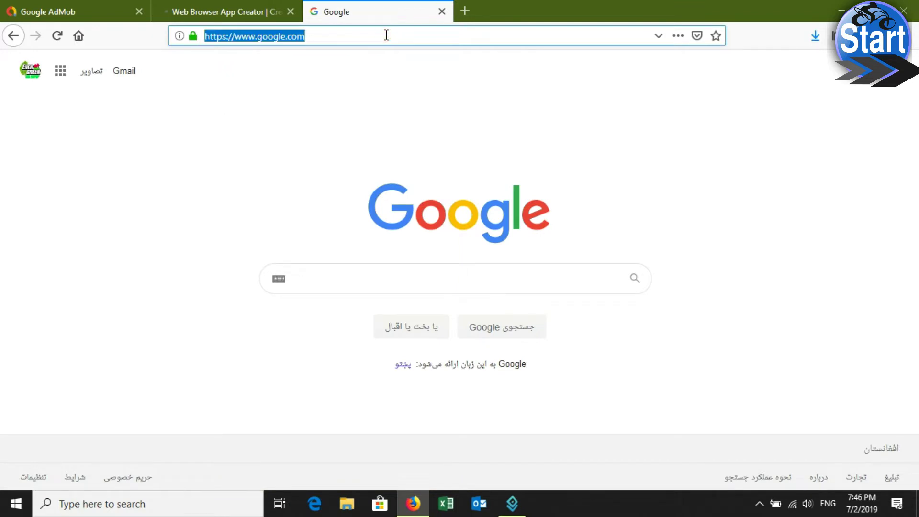
text(www.youtube.co)
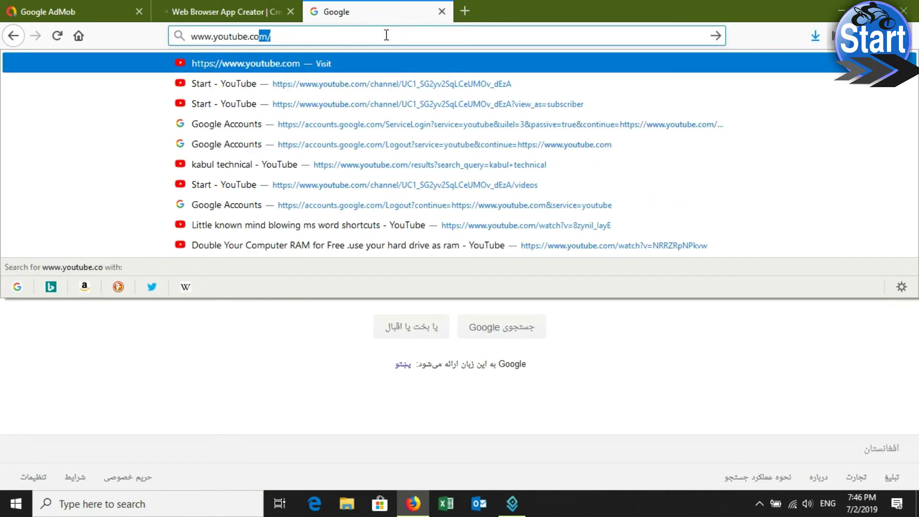
text(m)
key(Return)
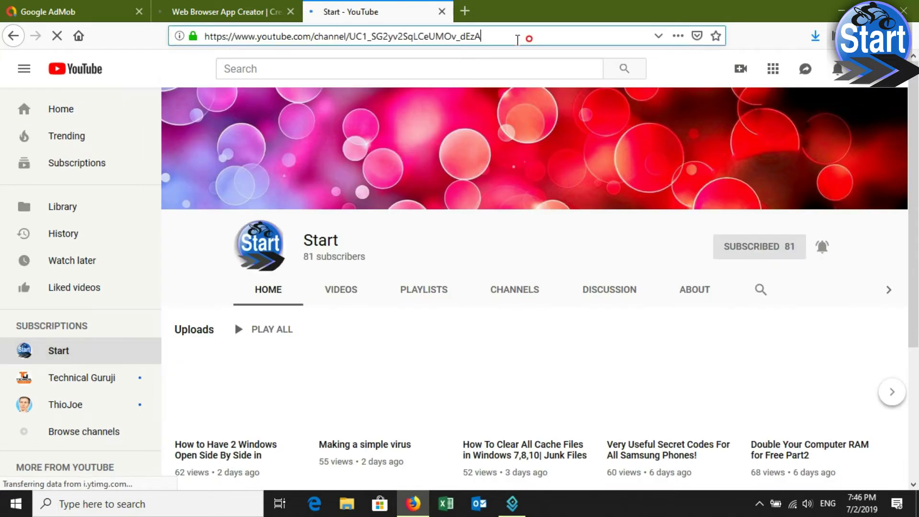
drag(517, 35, 202, 36)
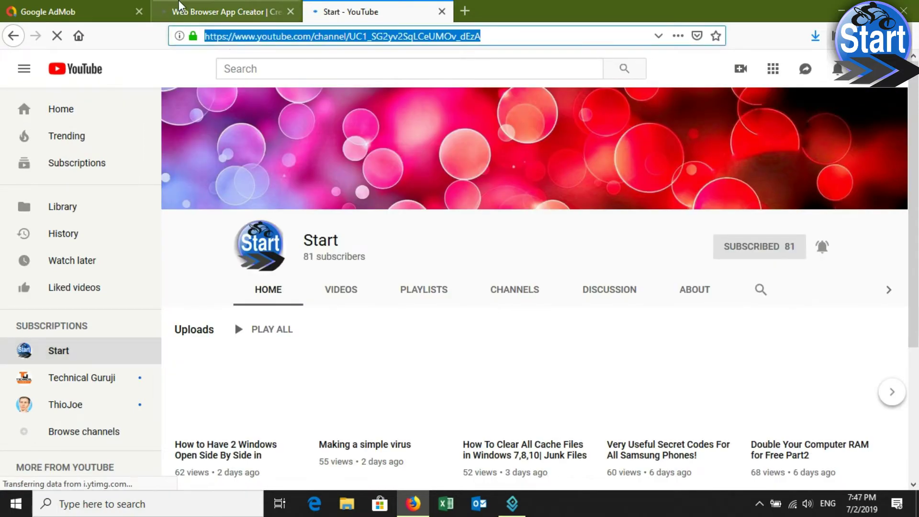
- Paste the YouTube channel address into the Youtube bookmark's Links field
click(204, 14)
click(276, 303)
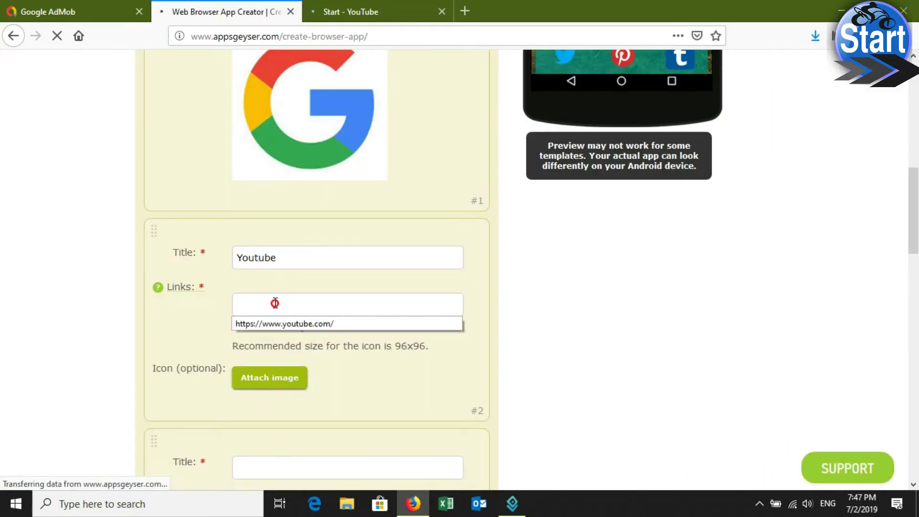
key(ctrl+v)
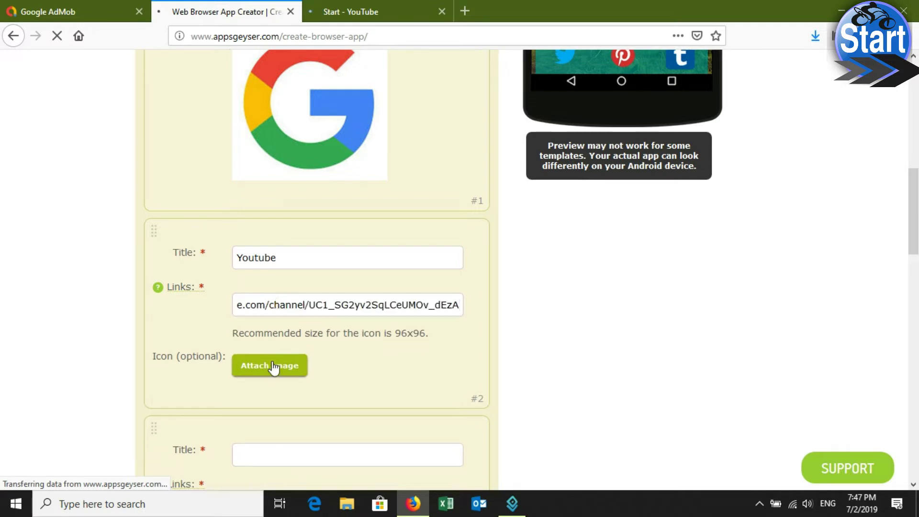
click(270, 365)
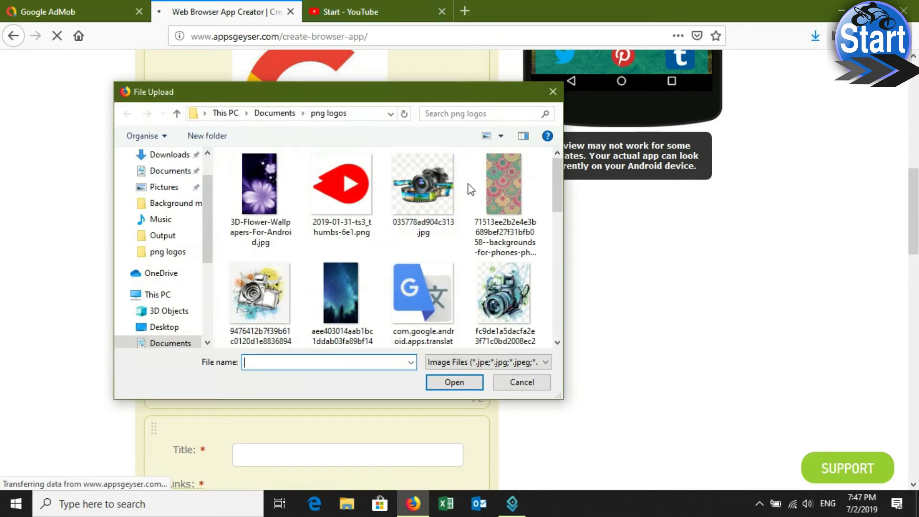
- Attach 2019-01-31-ts3_thumbs-6e1.png, the red YouTube play logo, as the Youtube bookmark's icon
click(352, 185)
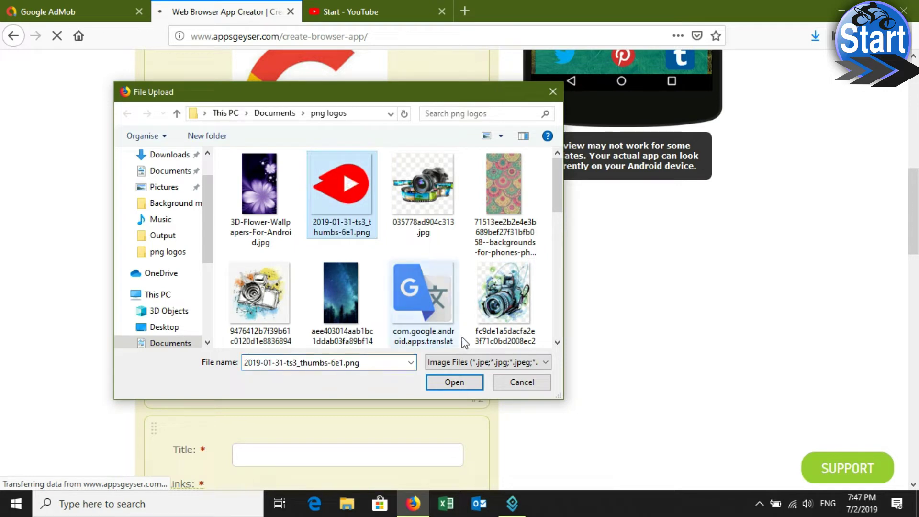
click(454, 382)
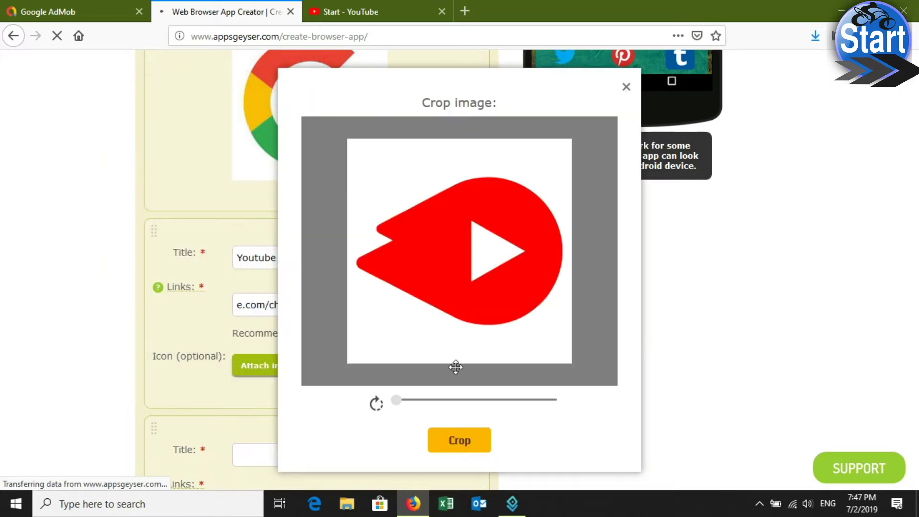
click(480, 450)
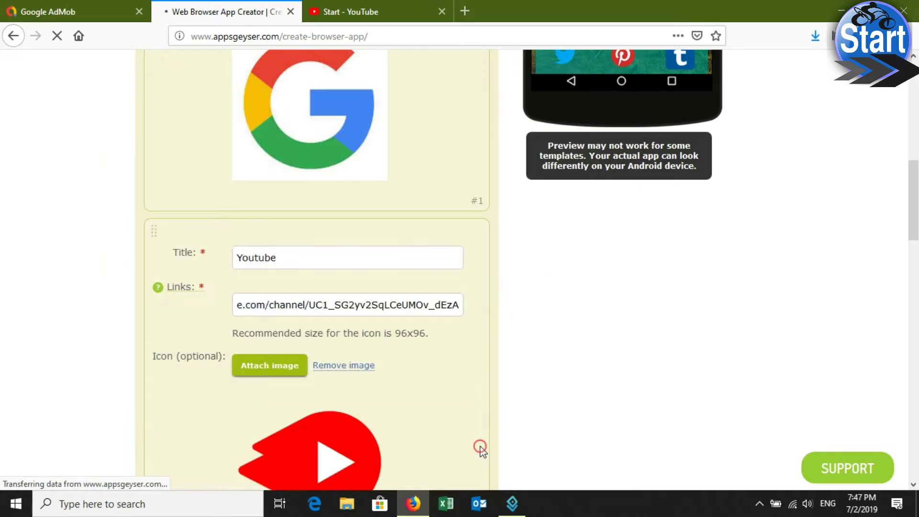
drag(913, 193, 916, 261)
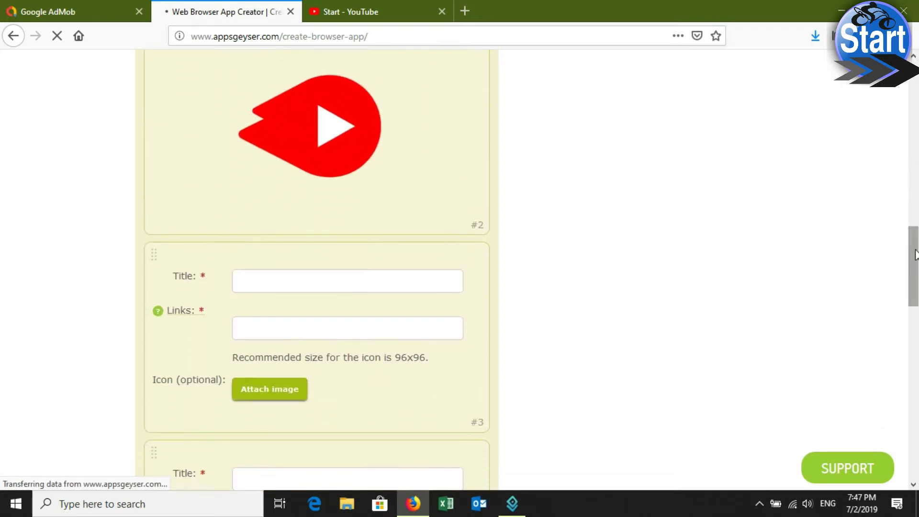
click(306, 284)
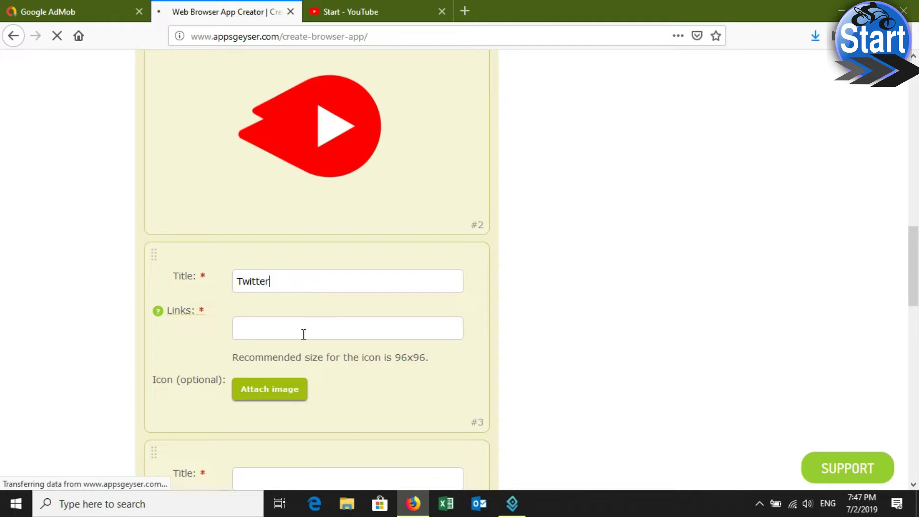
click(391, 9)
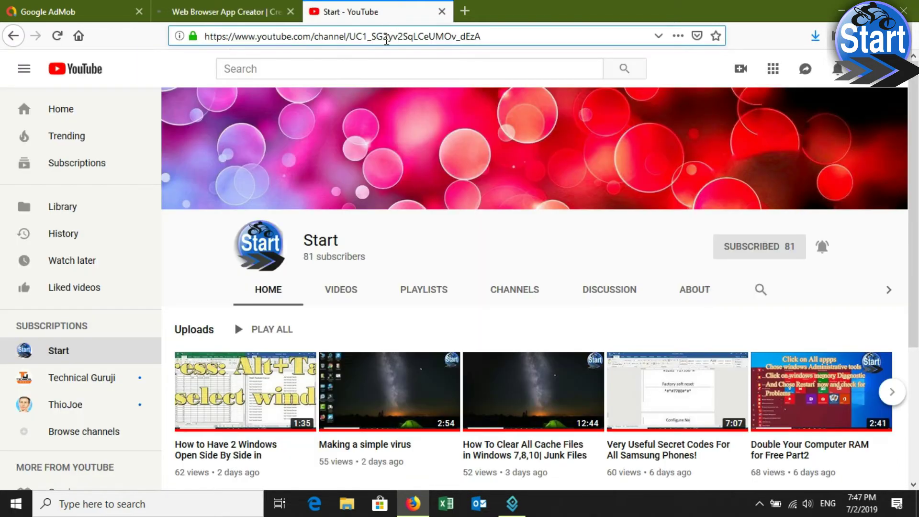
click(385, 38)
key(ctrl+a)
key(BackSpace)
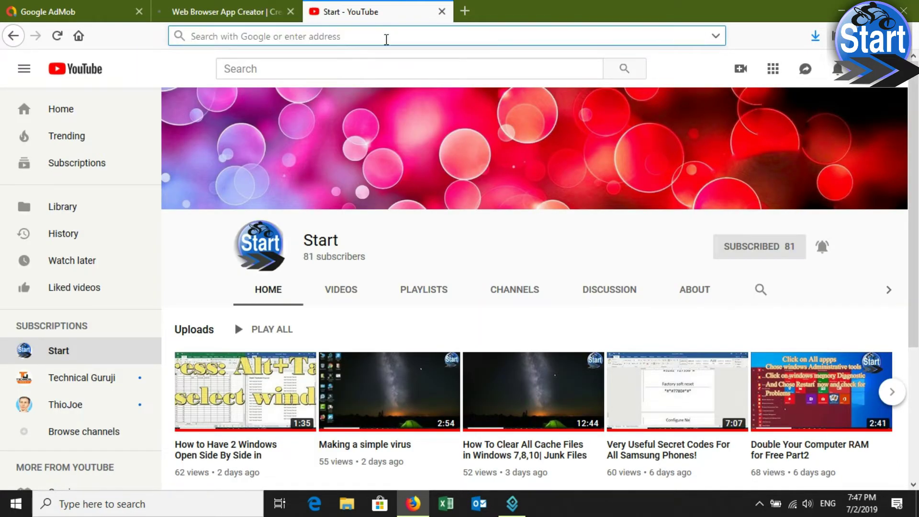
text(www.t)
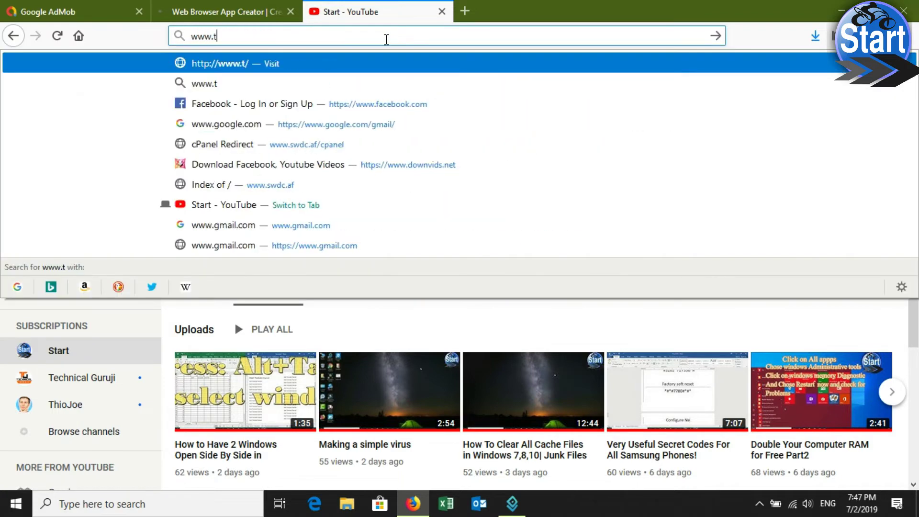
text(witter.com)
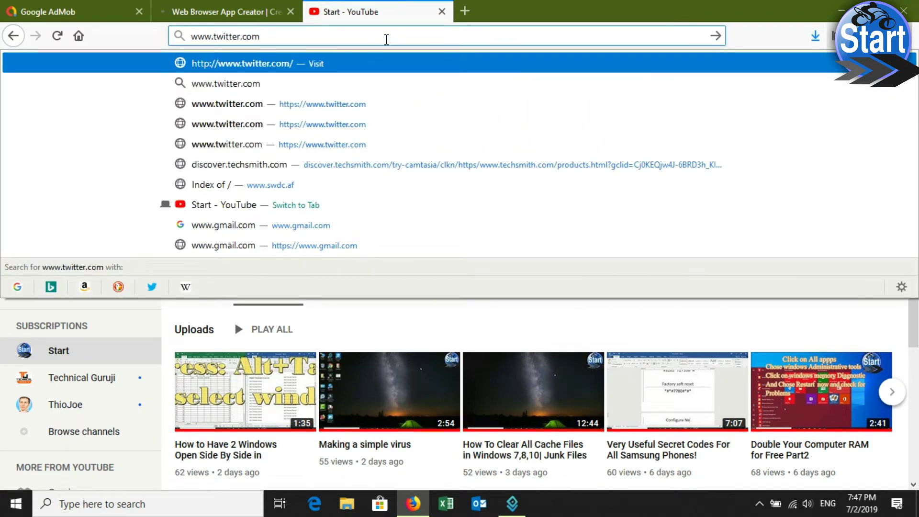
key(Return)
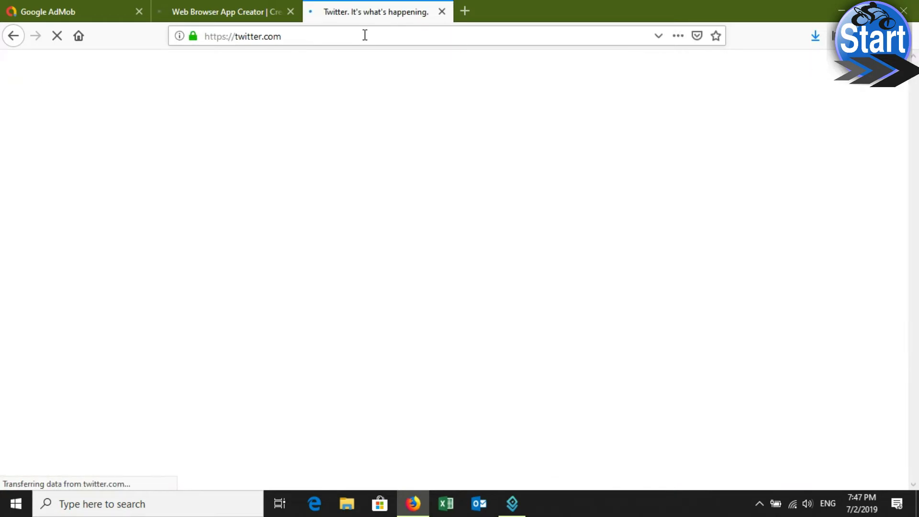
click(345, 31)
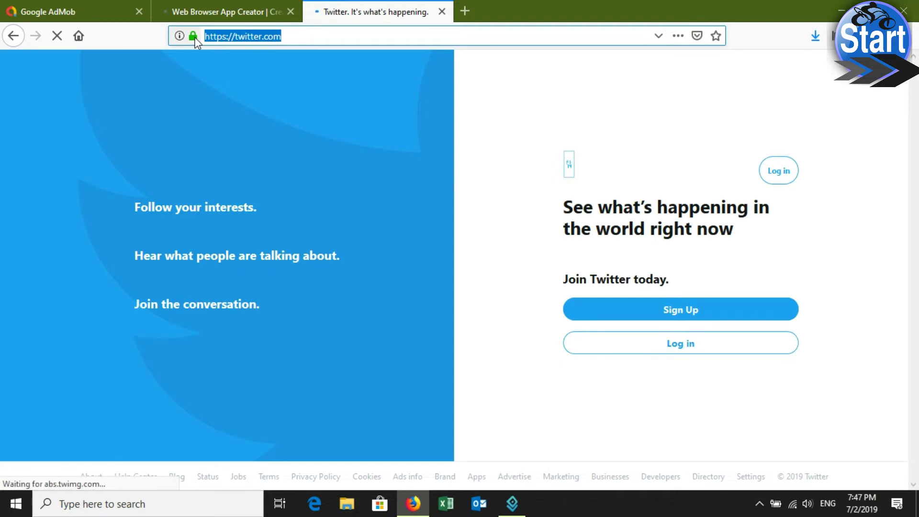
click(212, 4)
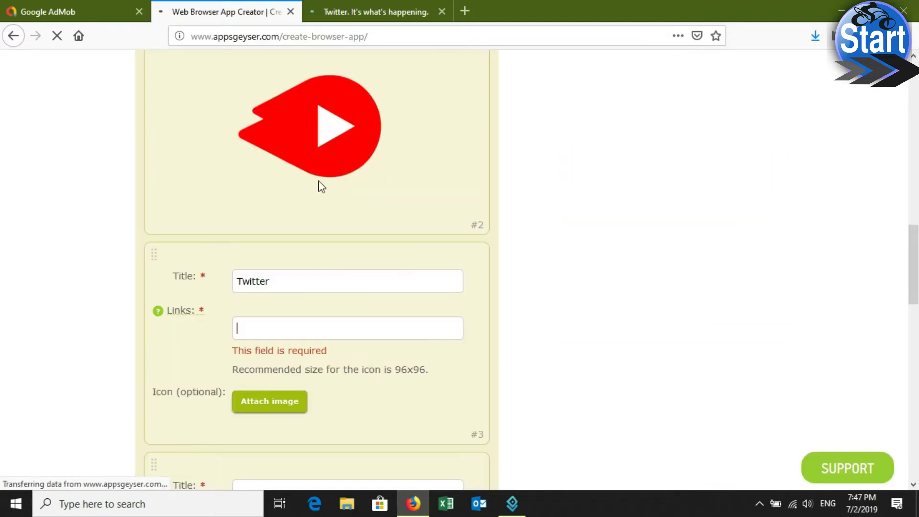
click(312, 334)
text(https://twitter.com/)
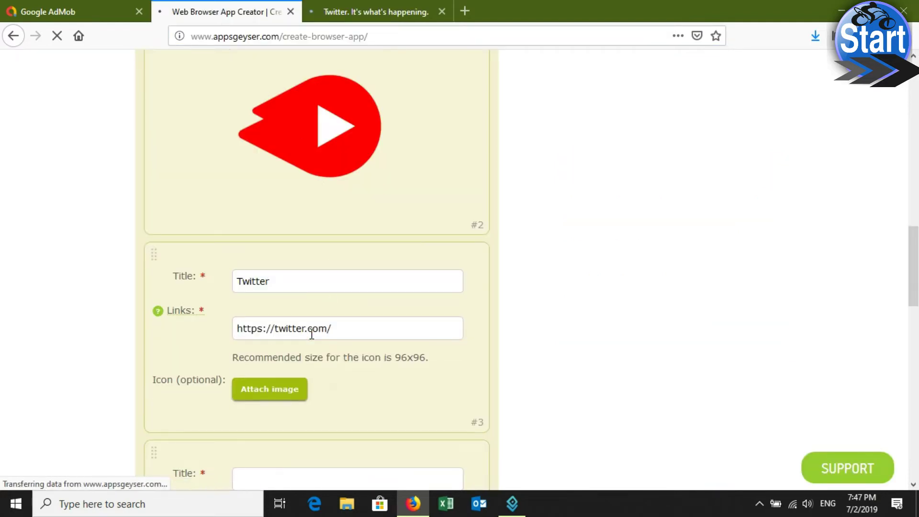
- Browse Output, Downloads, Pictures and other folders for a Twitter icon, then cancel without choosing one
click(287, 391)
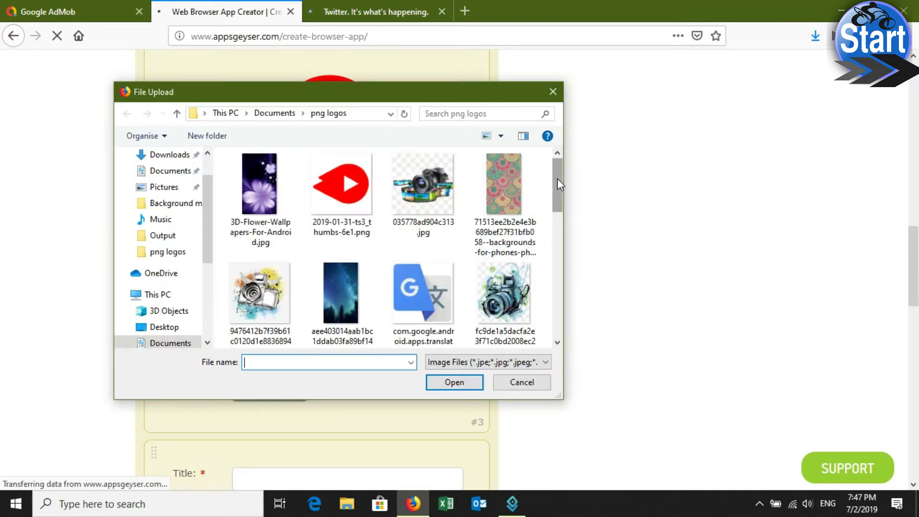
mouse_move(558, 179)
mouse_down()
mouse_move(558, 293)
mouse_move(479, 224)
mouse_up()
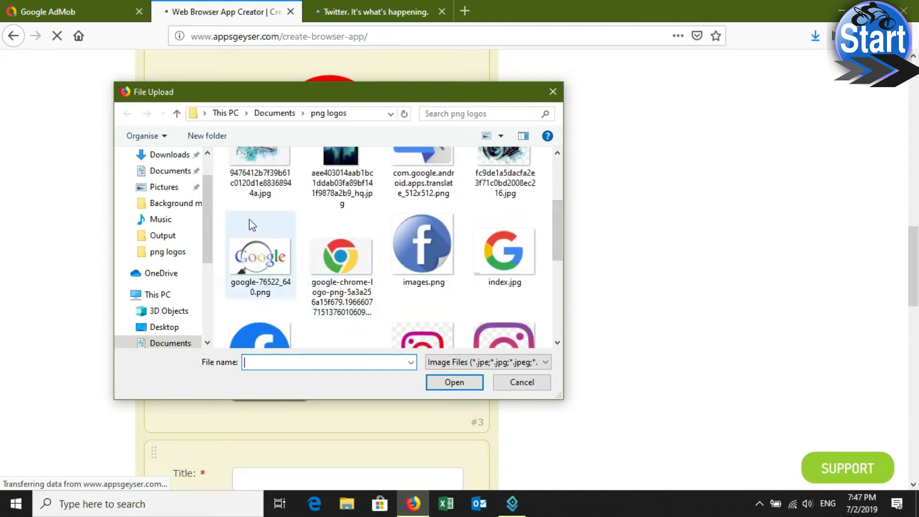
click(171, 236)
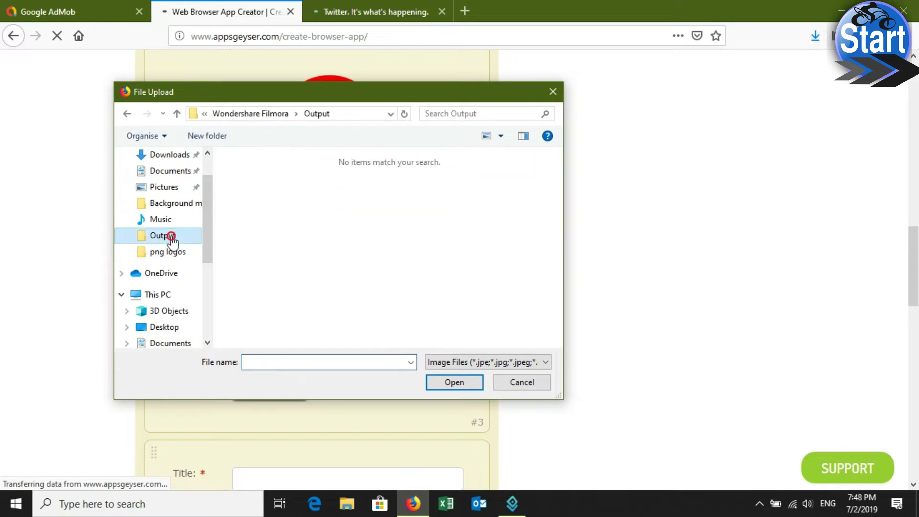
click(170, 160)
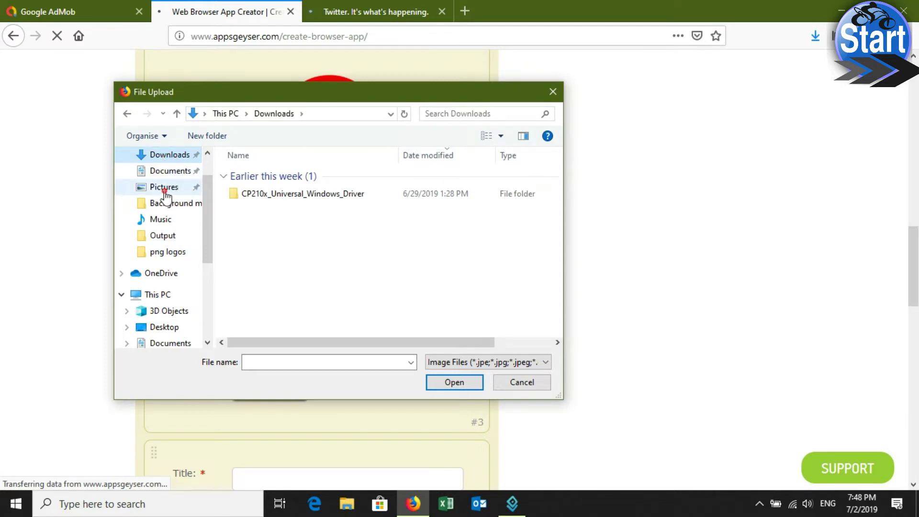
click(166, 188)
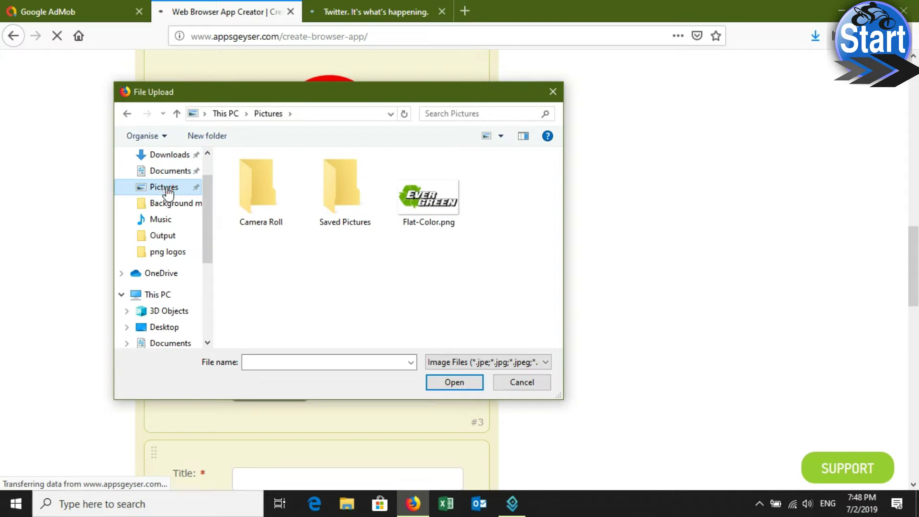
click(170, 205)
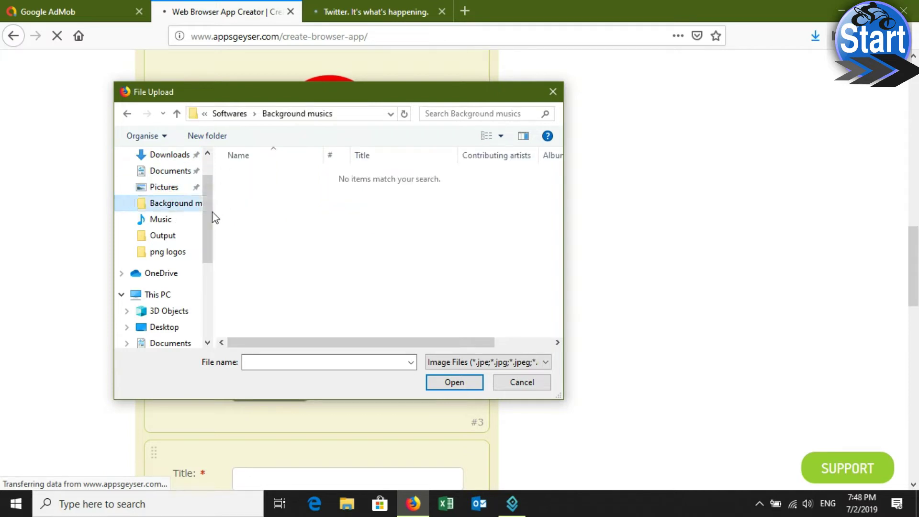
click(180, 172)
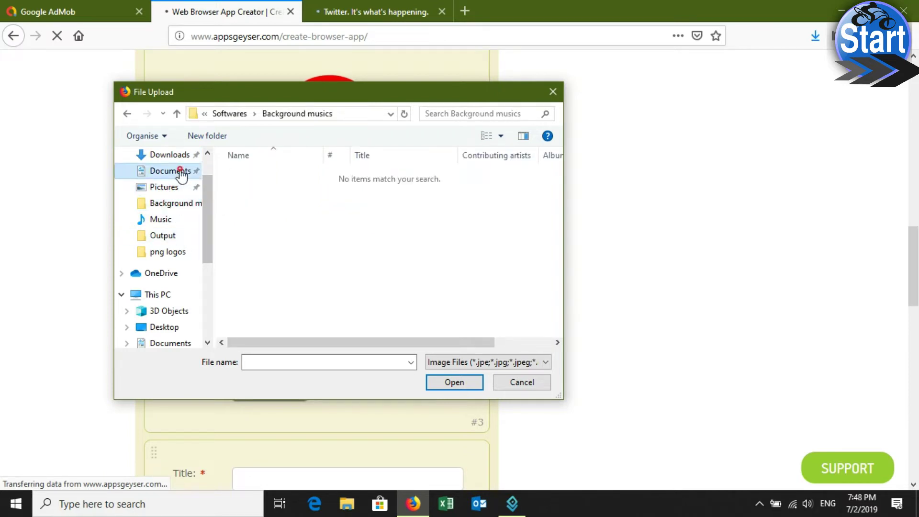
click(426, 280)
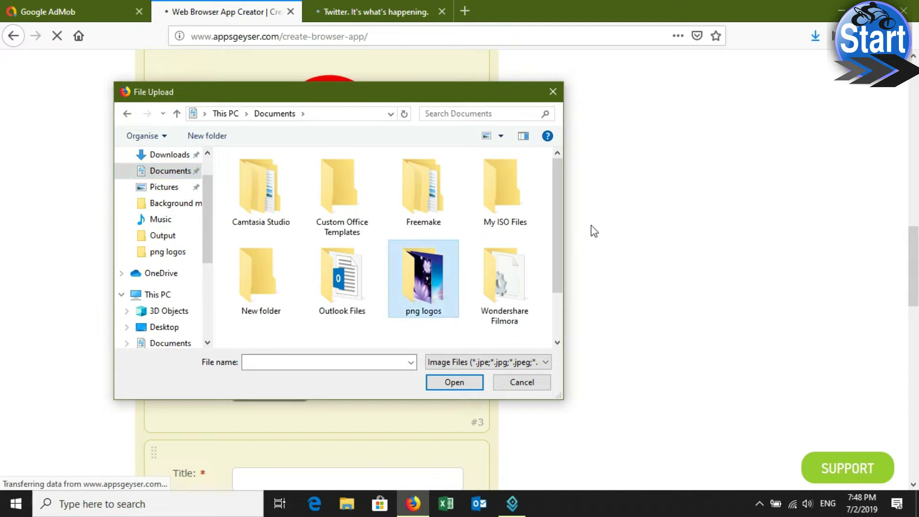
mouse_move(560, 211)
mouse_down()
mouse_move(559, 266)
mouse_move(560, 210)
mouse_up()
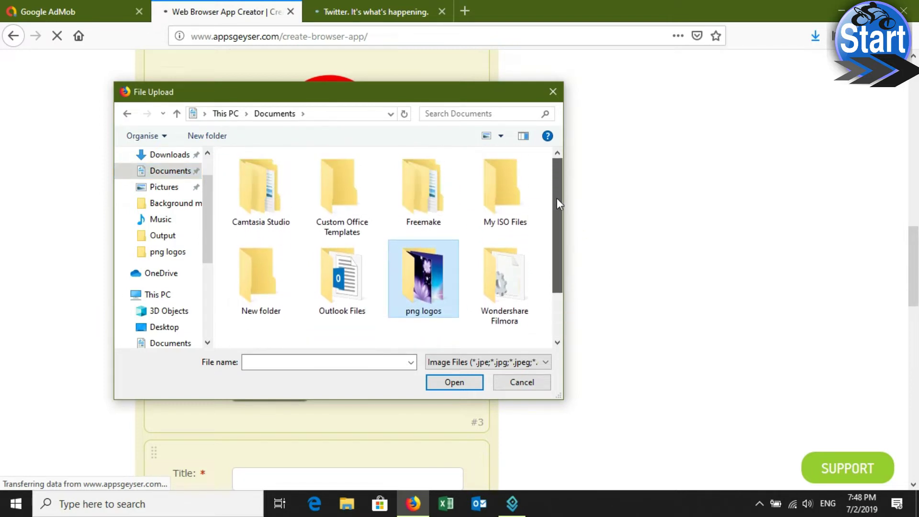
click(553, 92)
- Rename the third bookmark from Twitter to 'Google translate' and empty its link field
double_click(315, 283)
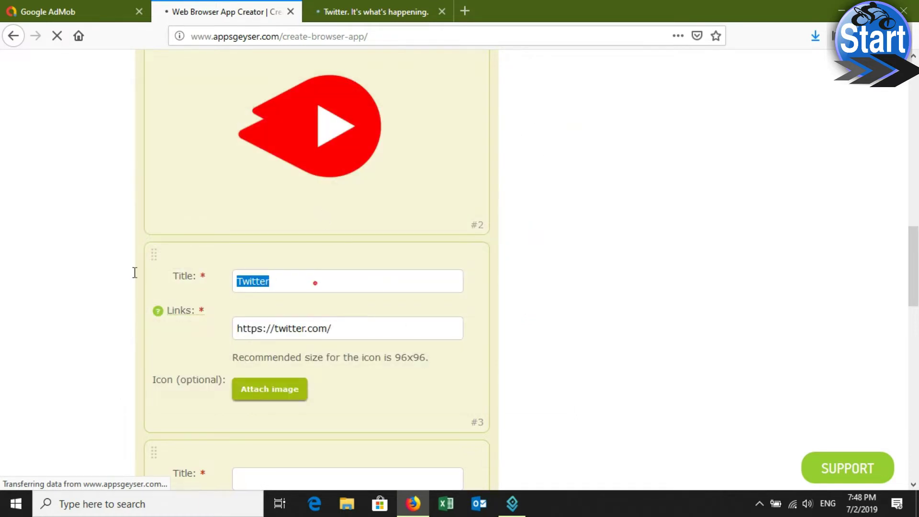
key(BackSpace)
key(Tab)
key(BackSpace)
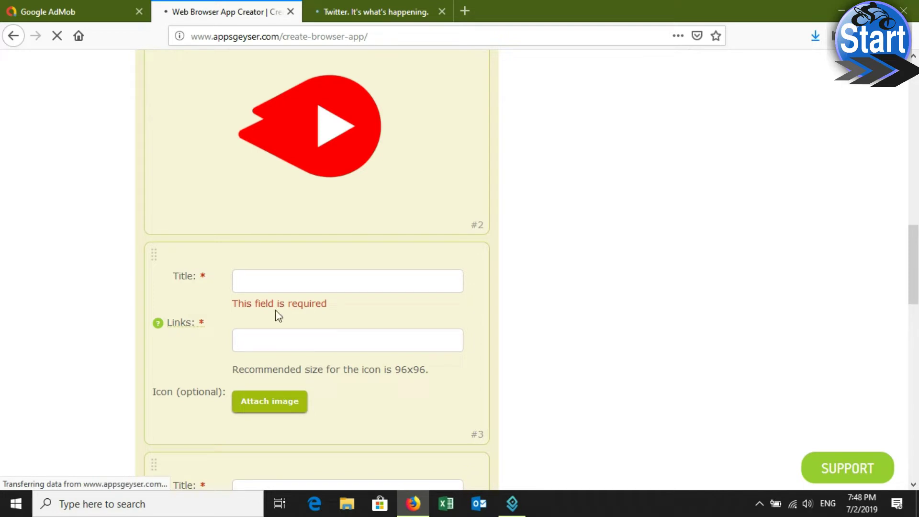
click(307, 281)
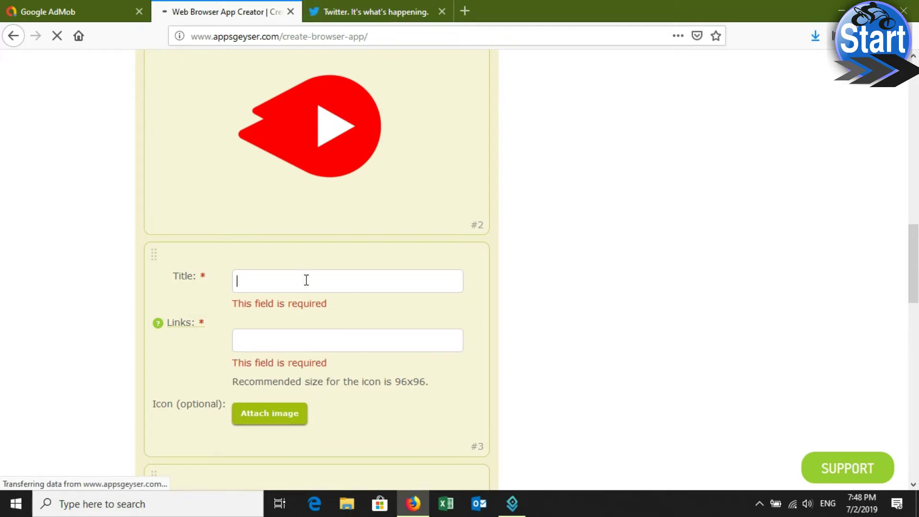
text(google translate)
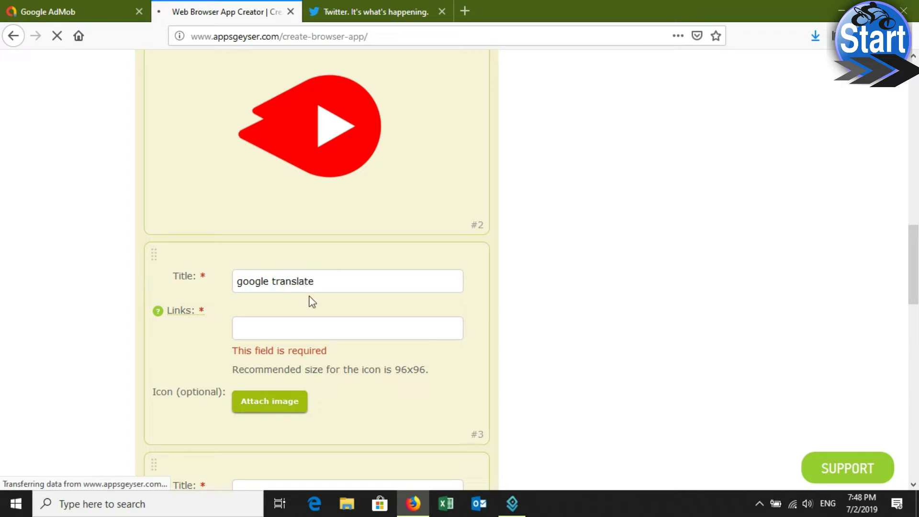
drag(241, 283, 238, 284)
text(G)
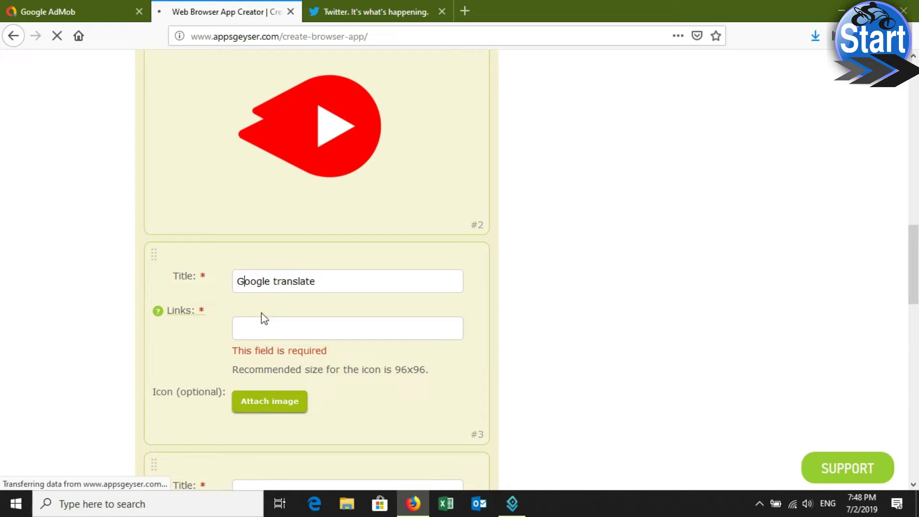
click(379, 10)
click(383, 37)
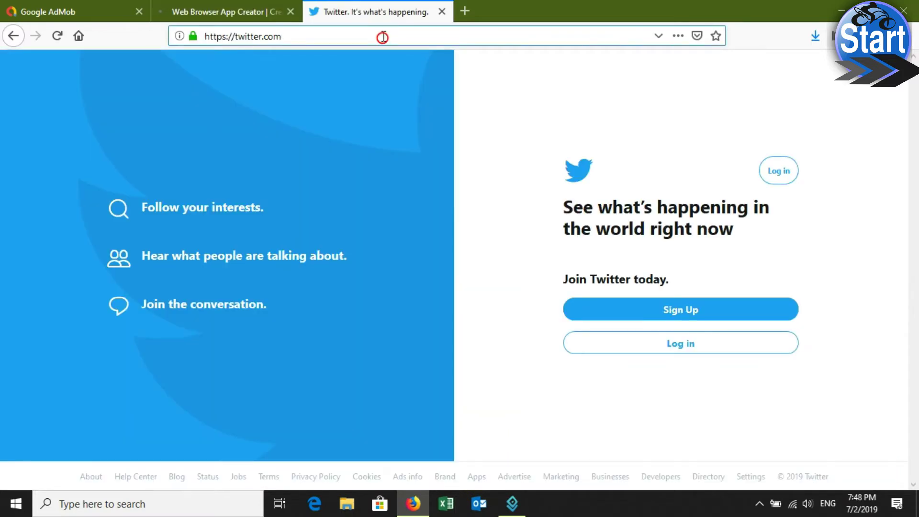
double_click(383, 36)
text(ww)
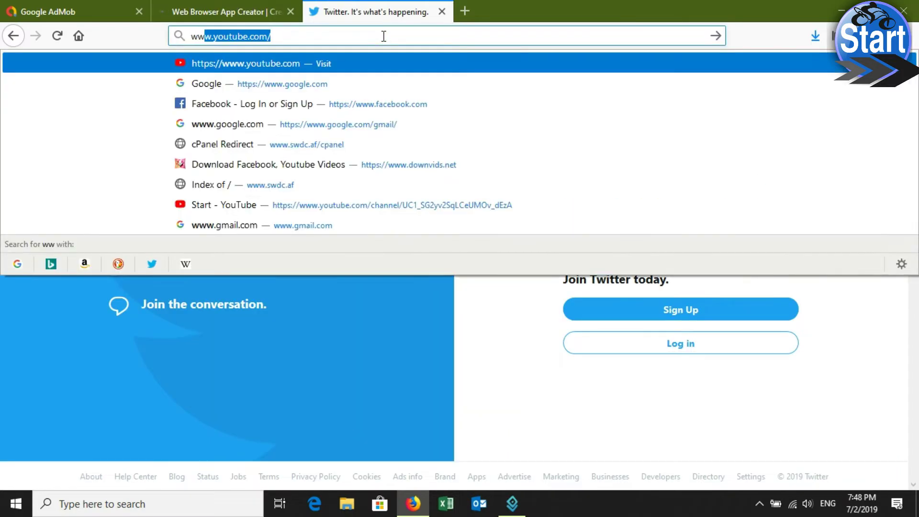
text(w.google.co)
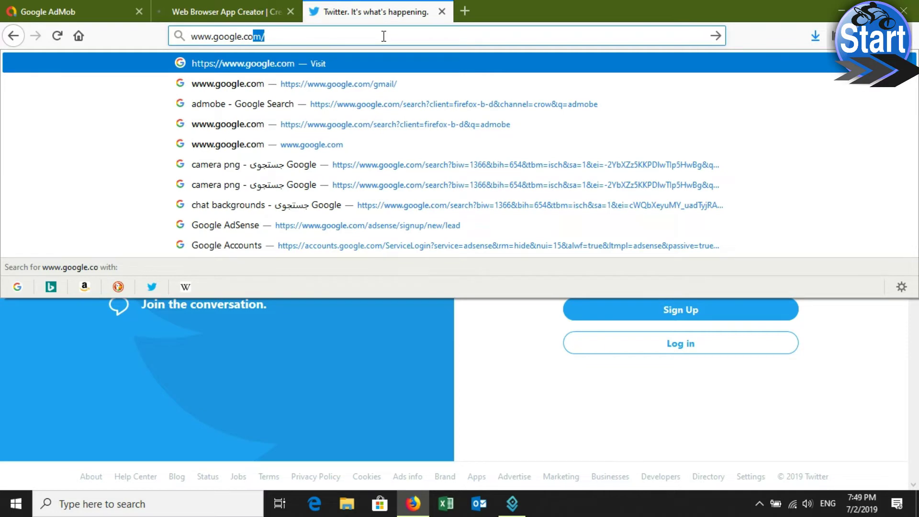
key(Return)
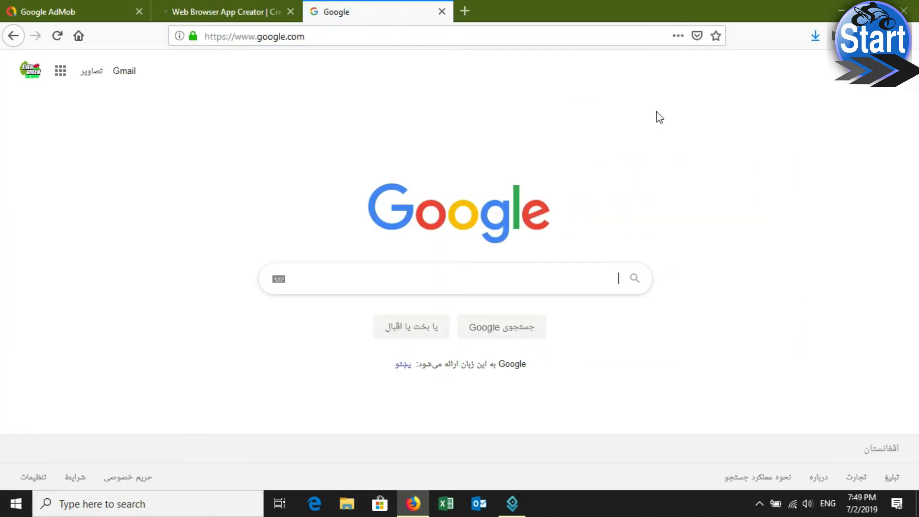
- Open Google Translate from the Google apps grid and copy its address
click(60, 71)
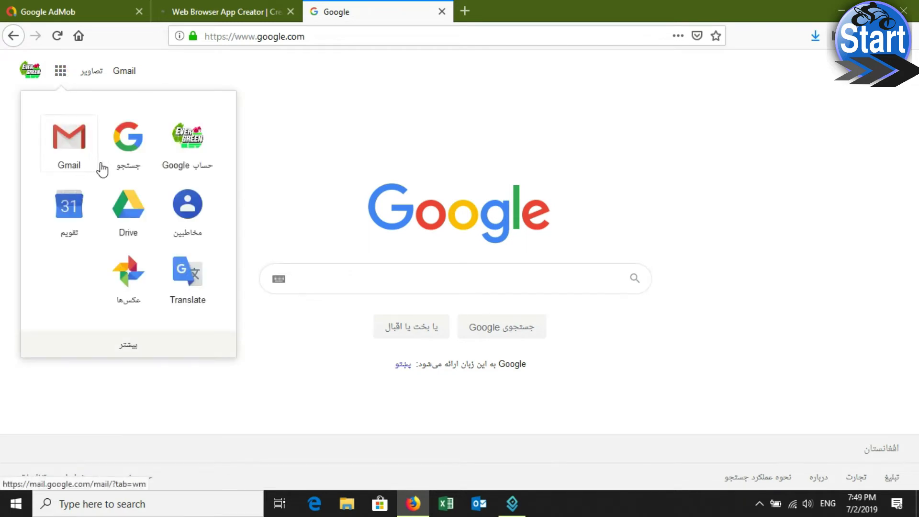
click(194, 282)
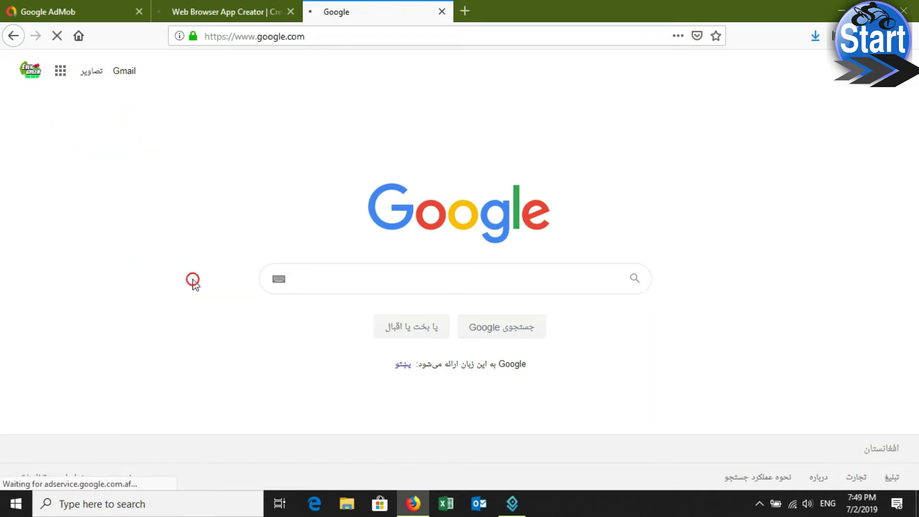
click(216, 28)
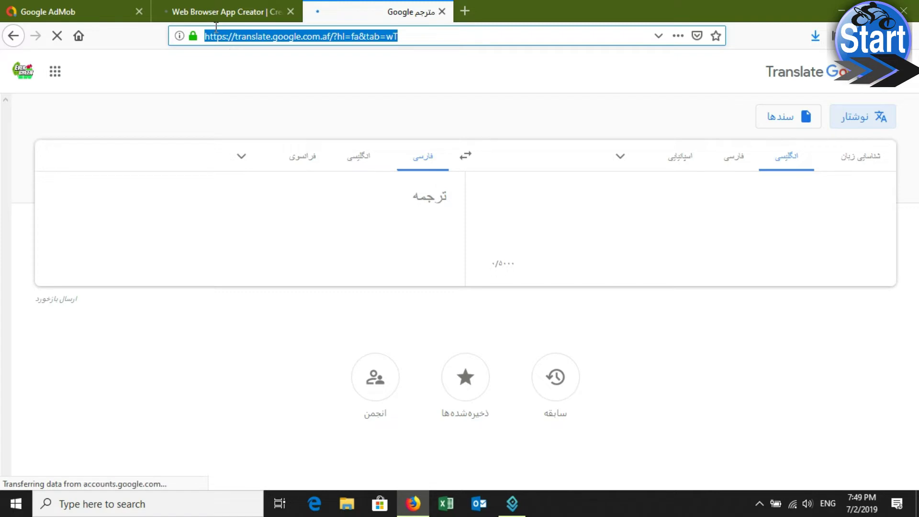
click(216, 6)
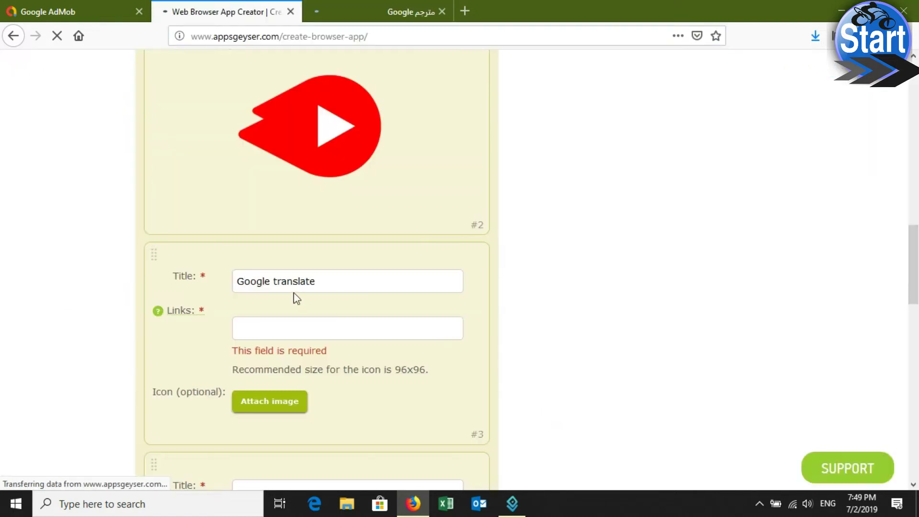
- Give the Google translate bookmark the Translate link and the cropped translate_512x512.png icon
key(ctrl+v)
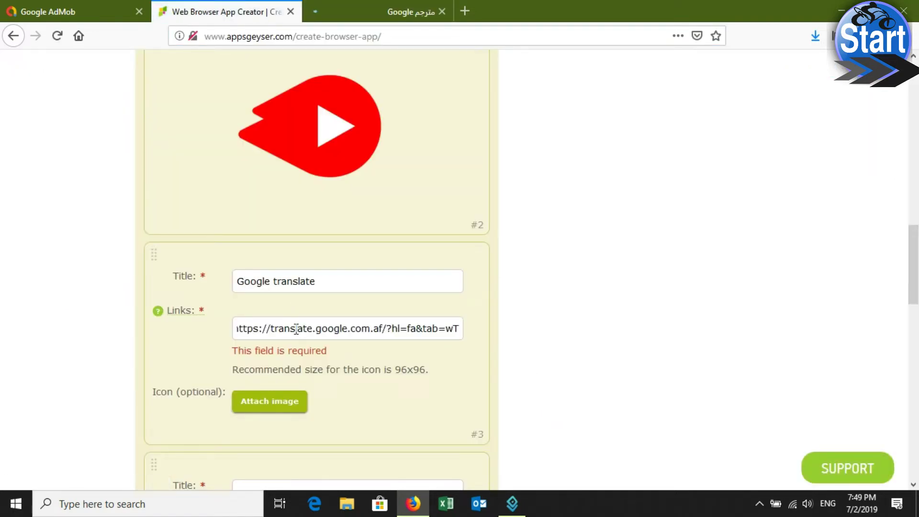
click(272, 392)
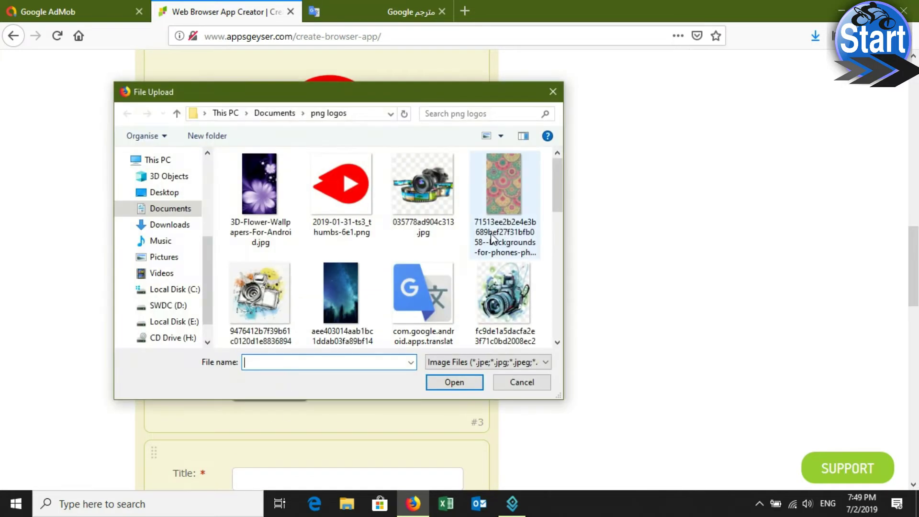
click(425, 311)
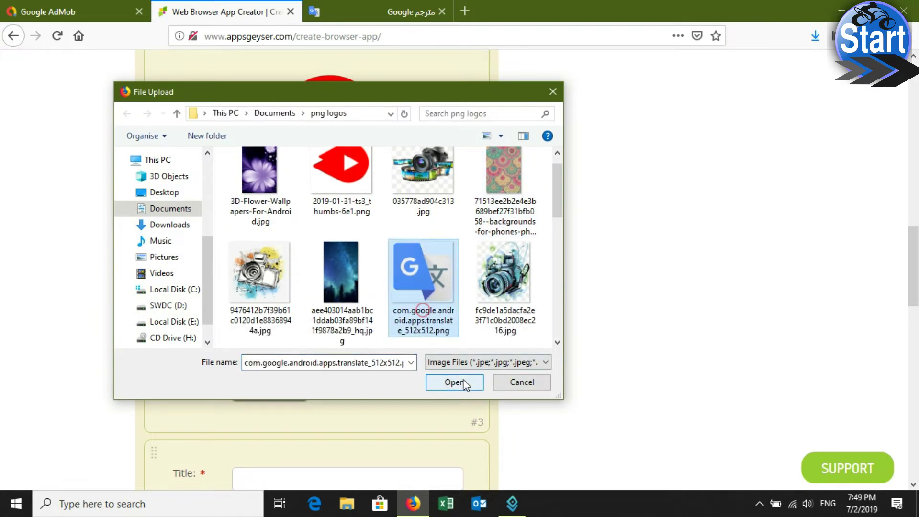
double_click(425, 326)
click(479, 438)
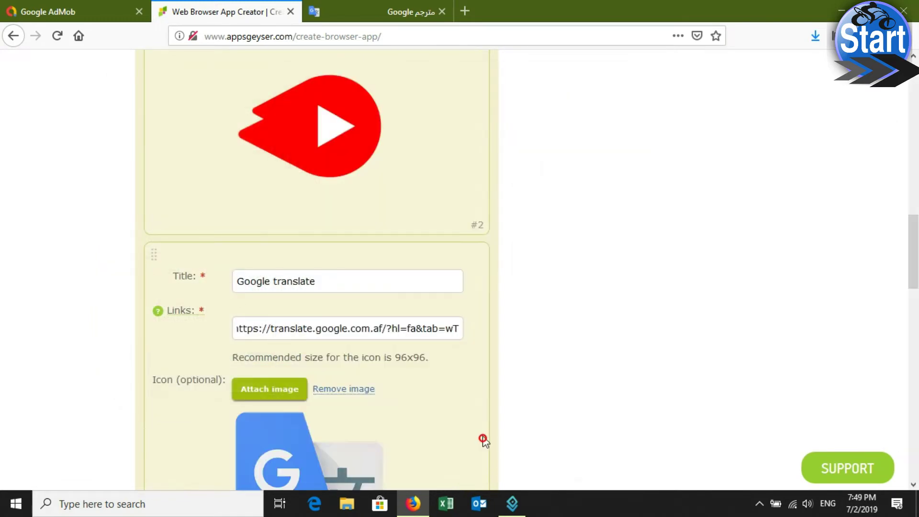
scroll(913, 222, down, 7)
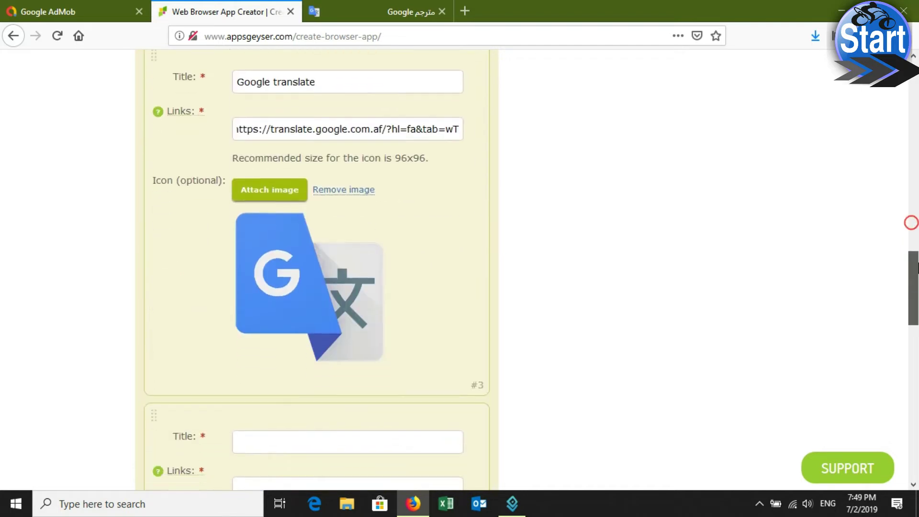
drag(915, 292, 917, 300)
text(Instagr)
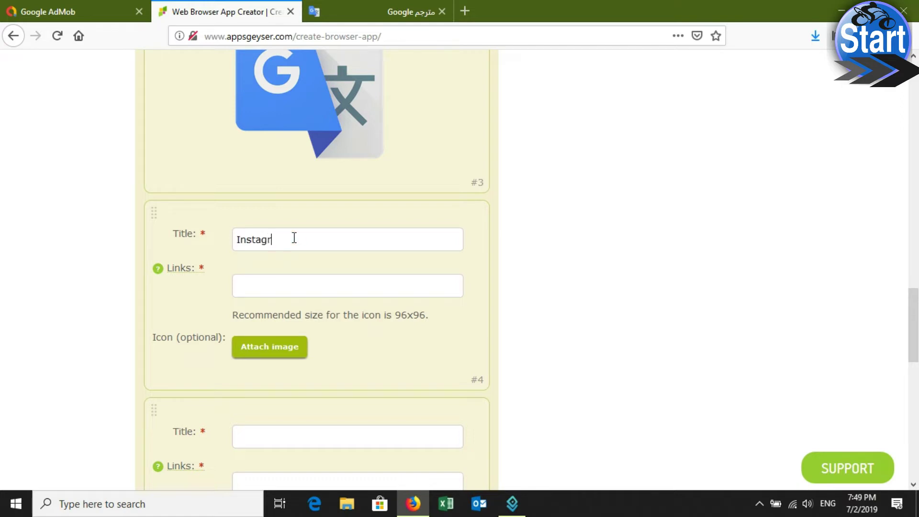
text(am)
click(388, 10)
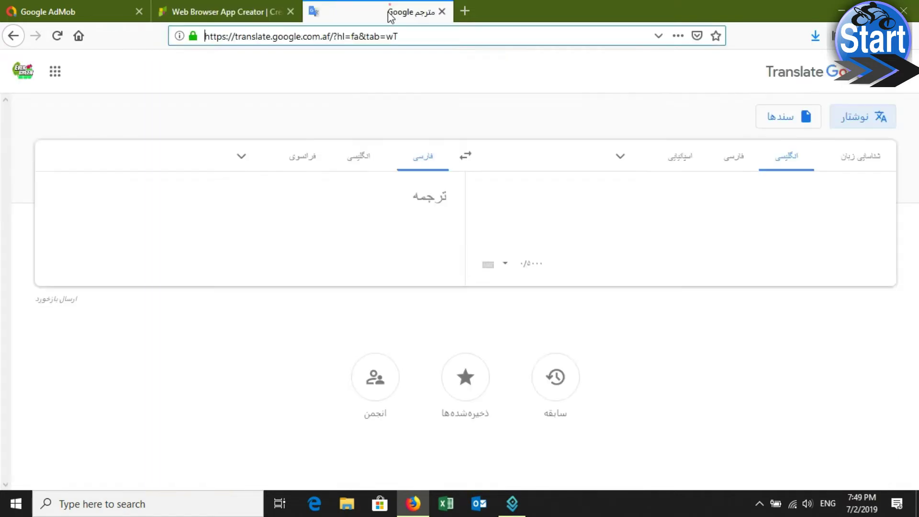
click(383, 32)
key(BackSpace)
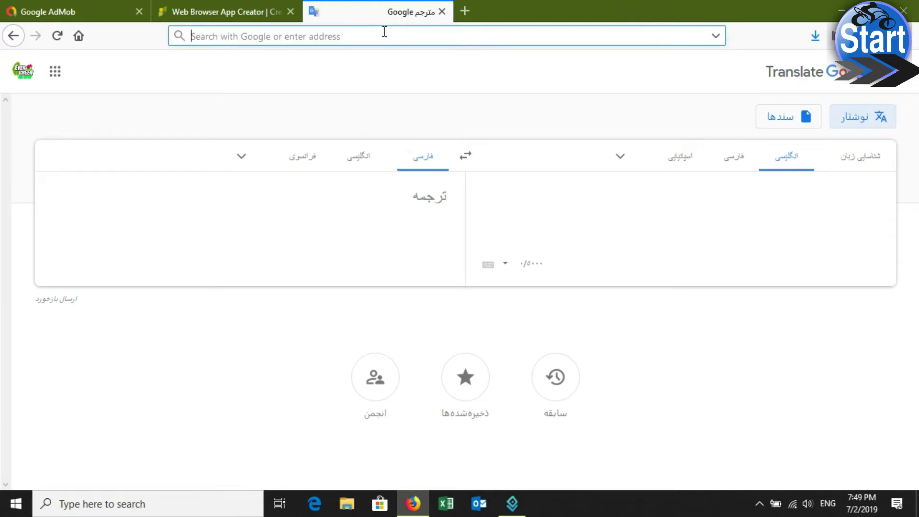
text(www.instag)
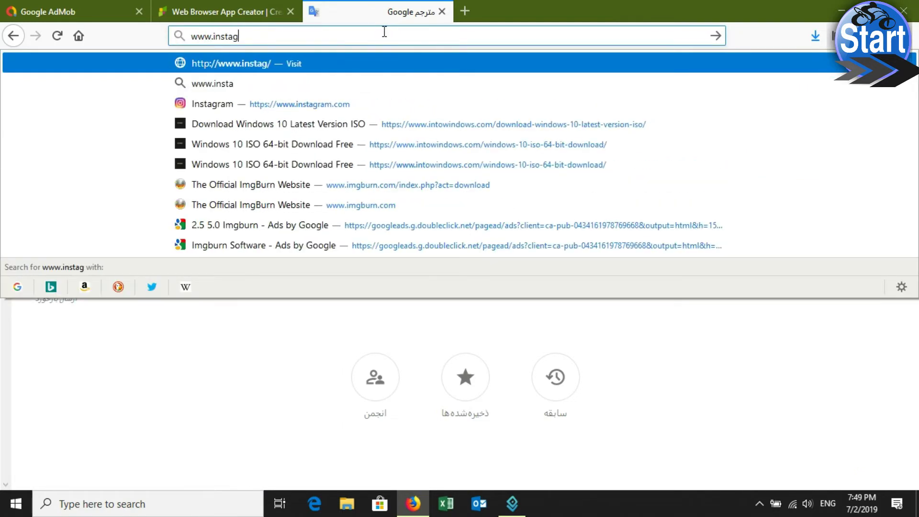
text(ram.com)
key(Return)
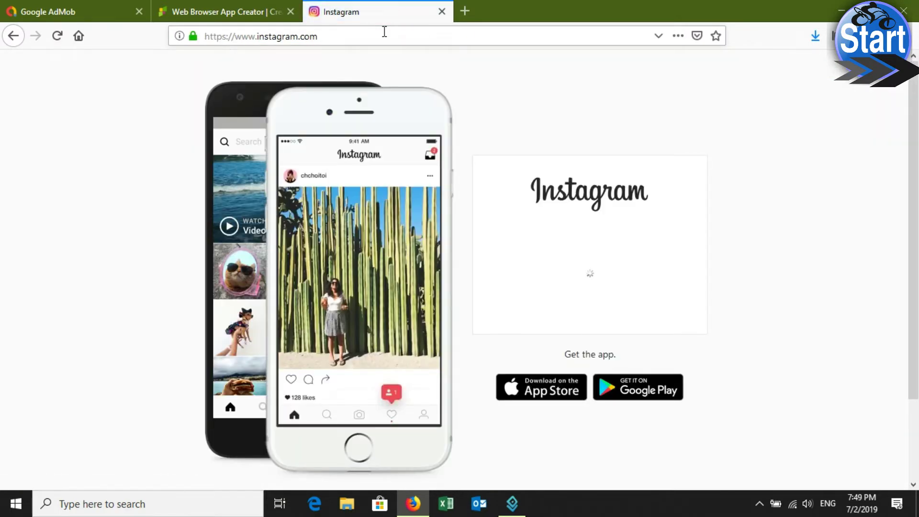
click(385, 32)
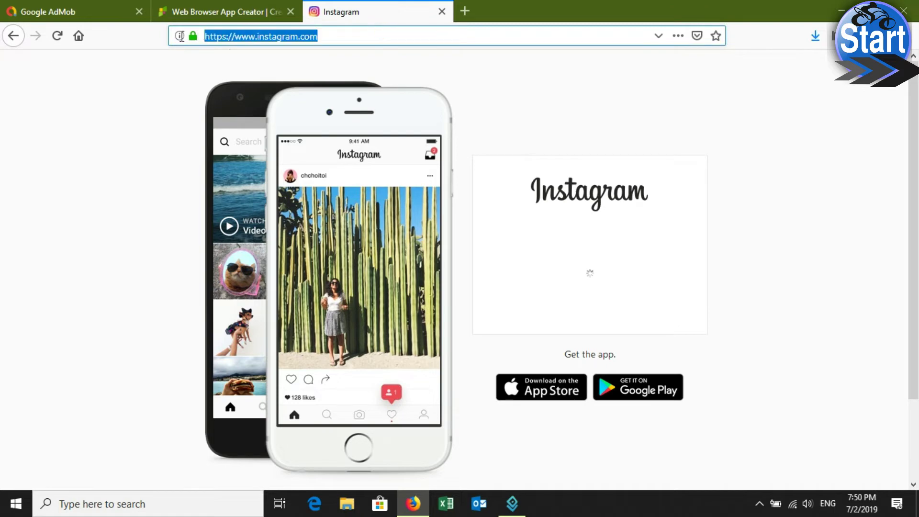
click(195, 10)
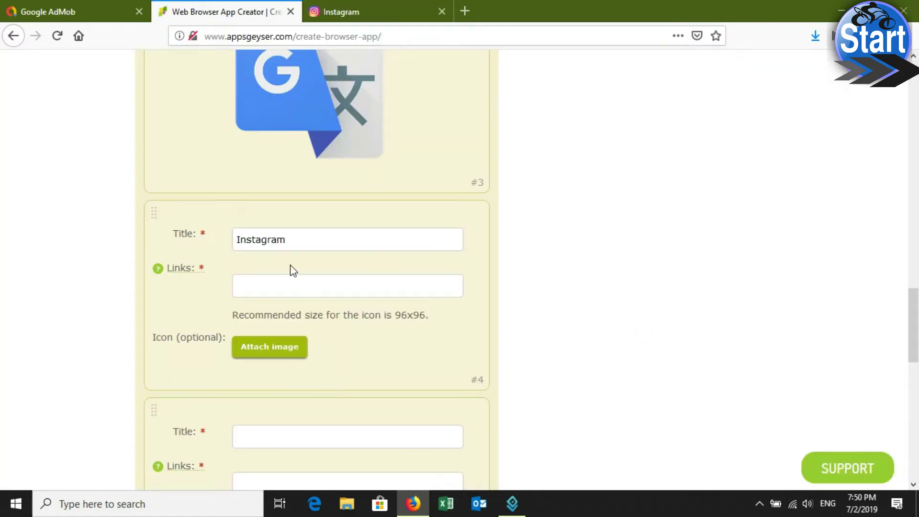
text(https://www.instagram.com/)
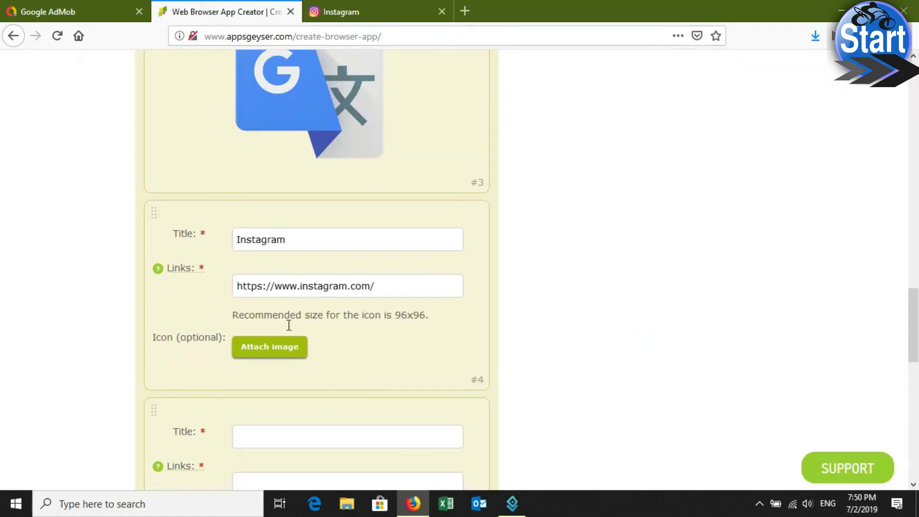
click(284, 345)
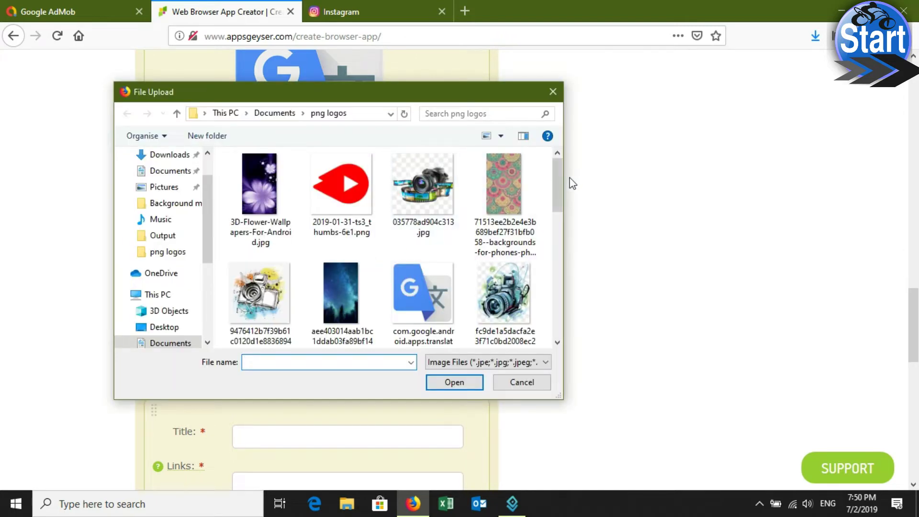
drag(558, 178, 533, 258)
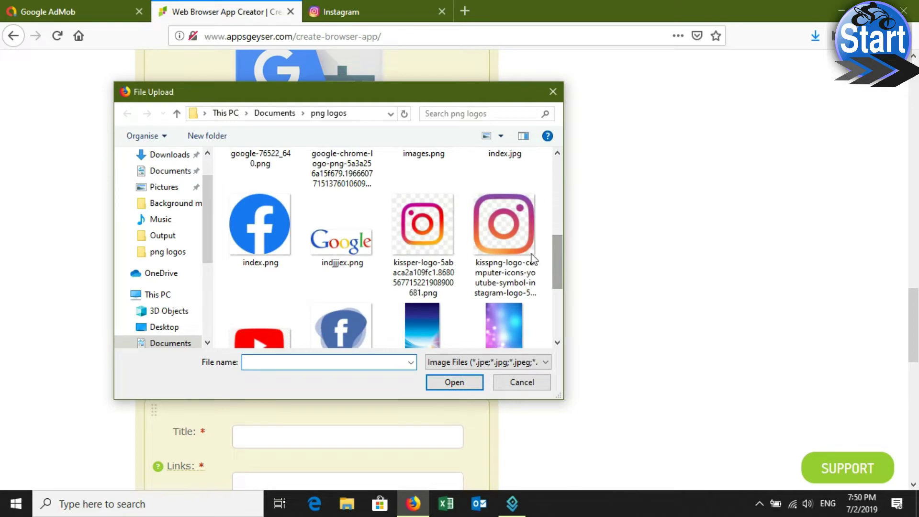
click(485, 233)
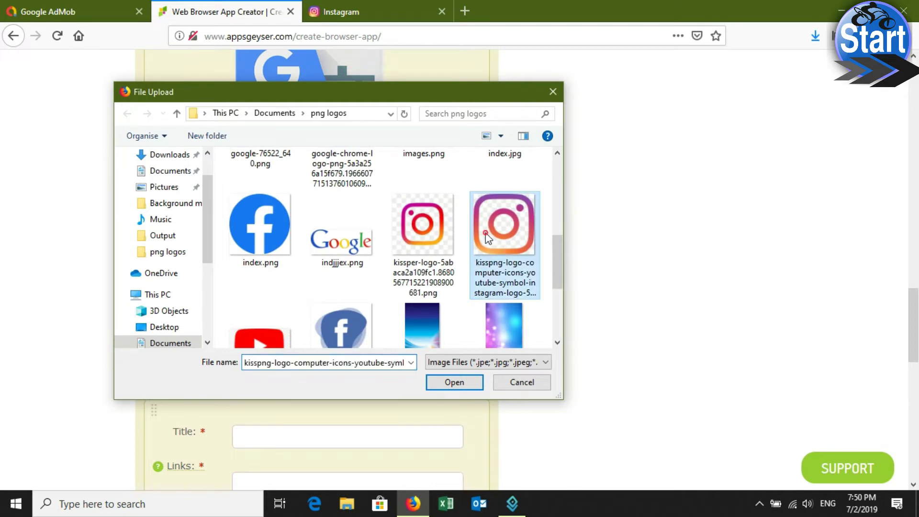
click(461, 381)
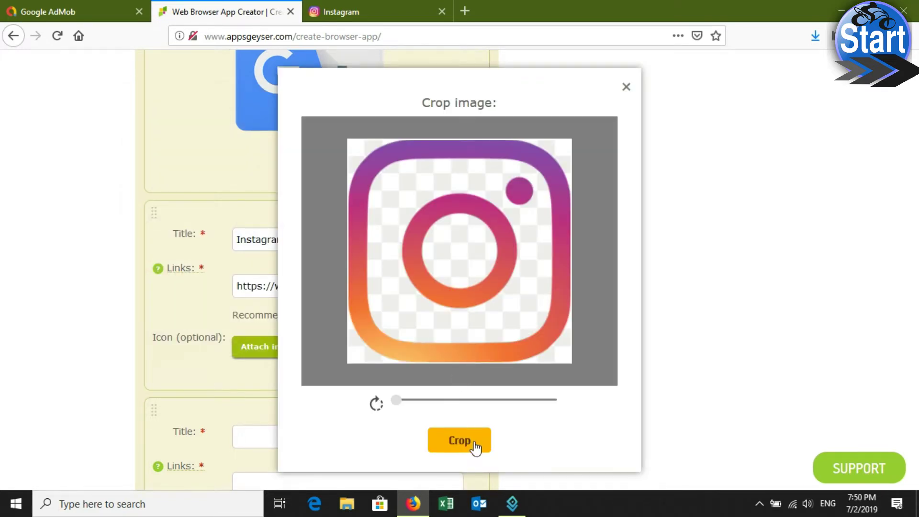
click(472, 443)
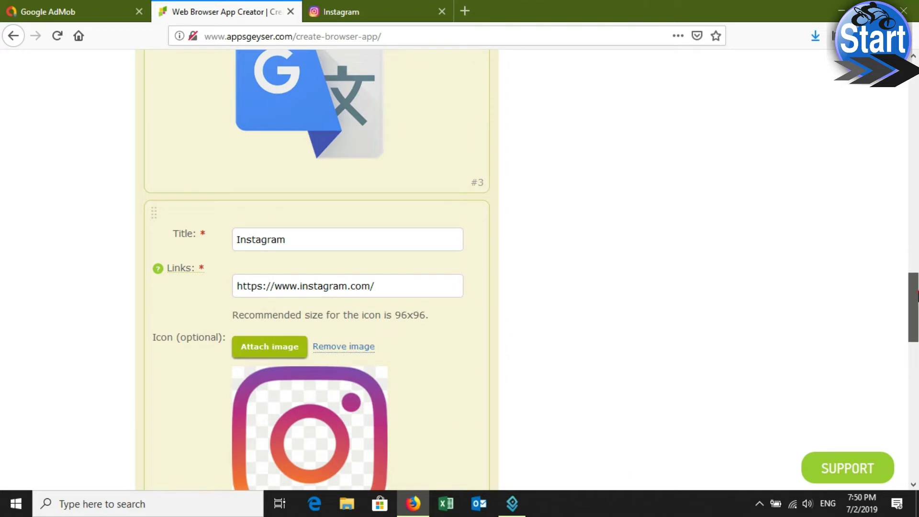
scroll(578, 266, down, 8)
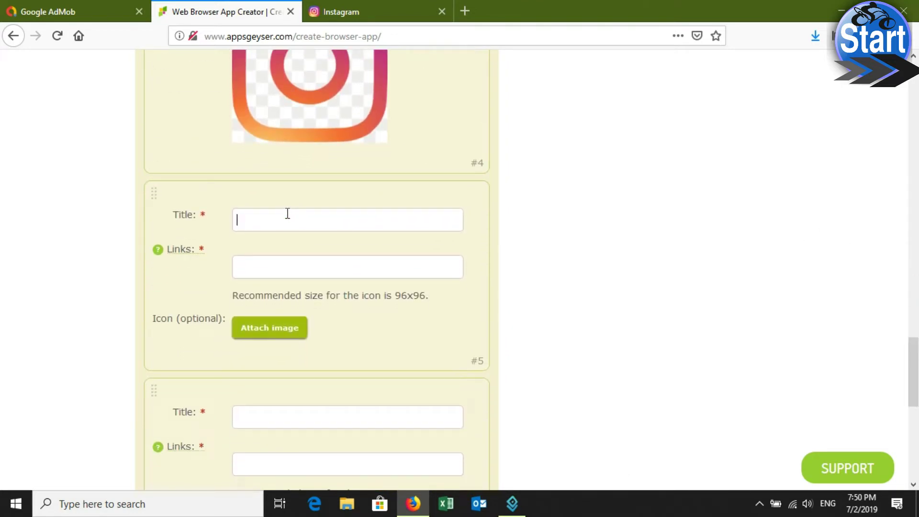
- Title the fifth bookmark Facebook and load facebook.com to copy its address
text(Facebook)
click(364, 11)
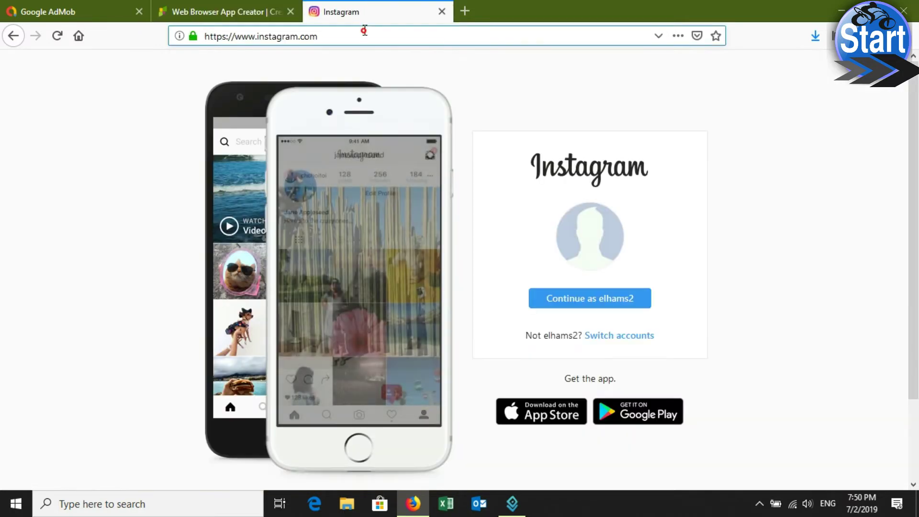
click(365, 31)
text(w)
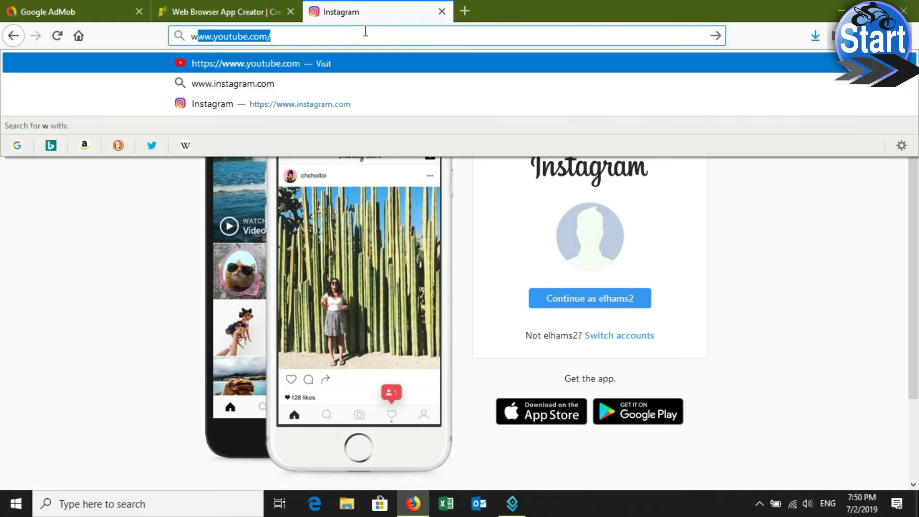
text(ww.c)
key(BackSpace)
text(f)
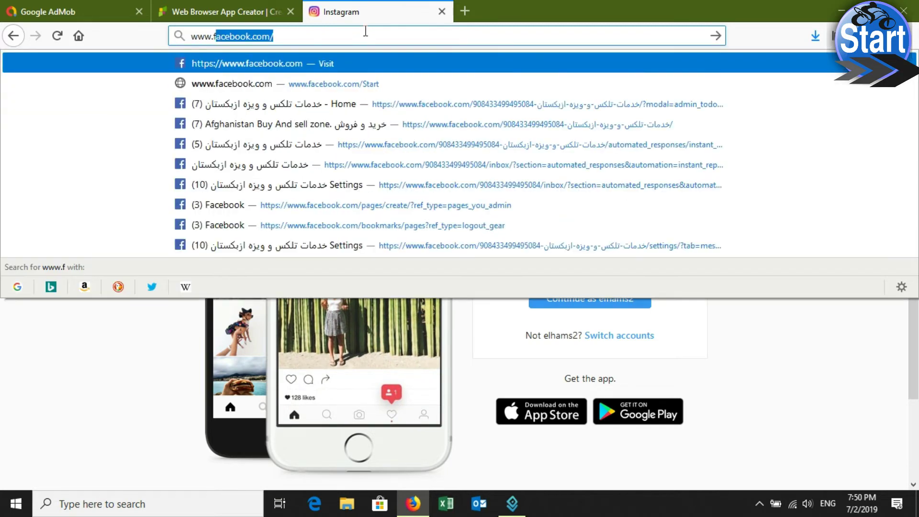
text(acebook.com)
key(Return)
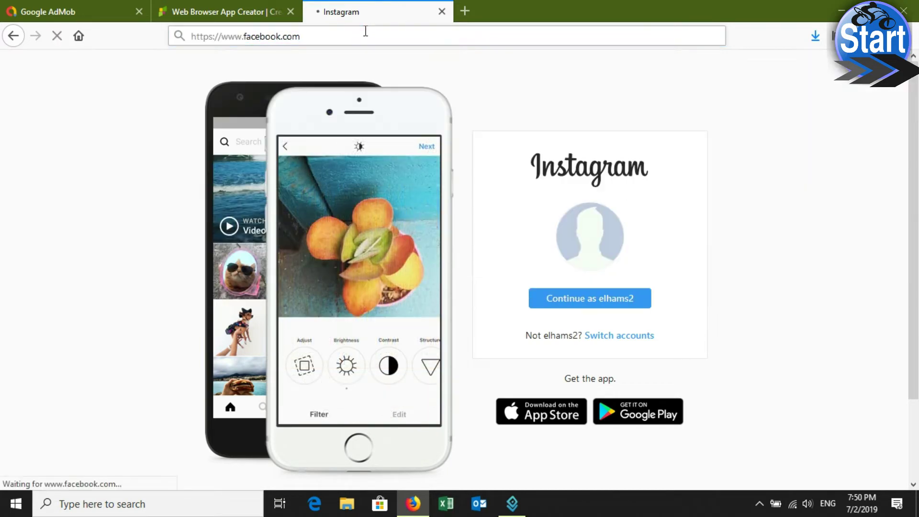
drag(354, 37, 183, 43)
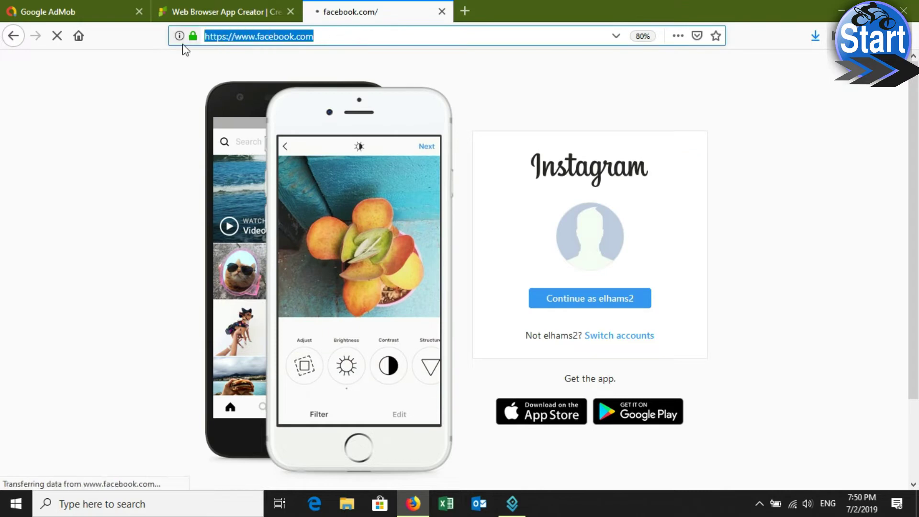
click(204, 6)
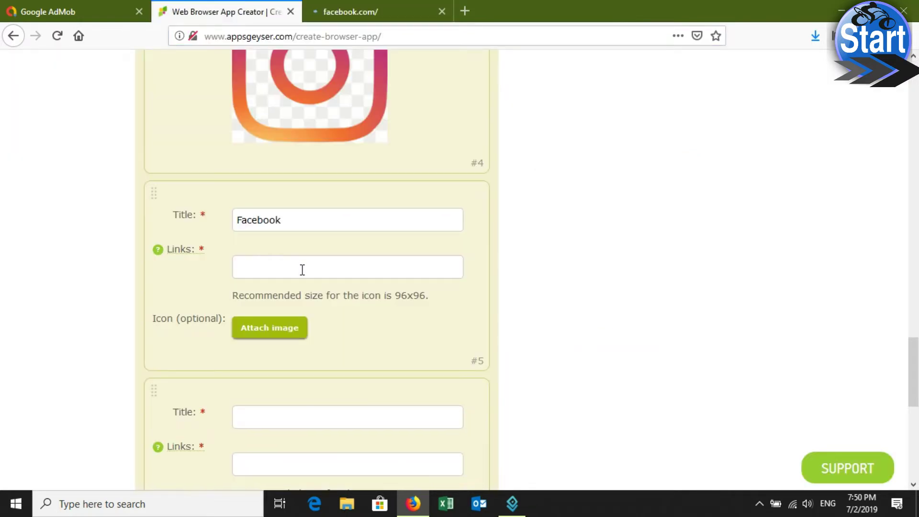
click(302, 267)
text(https://www.facebook.com/)
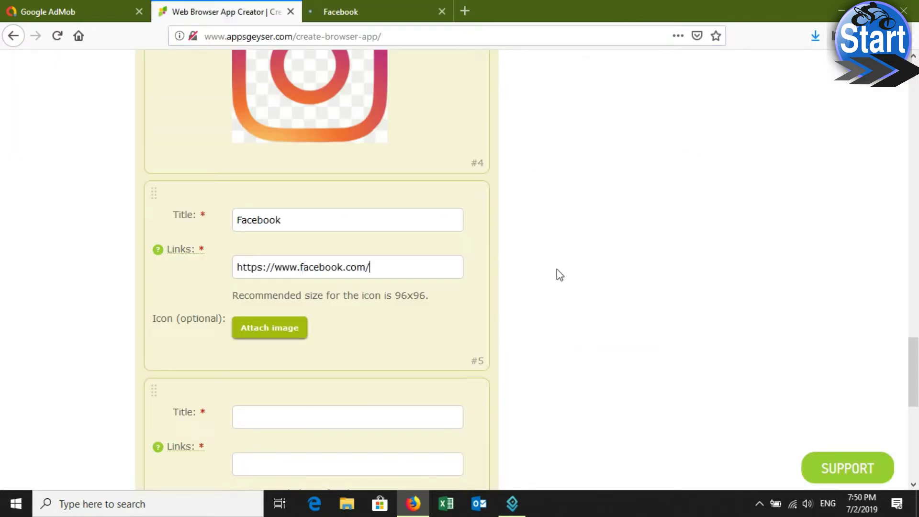
click(272, 329)
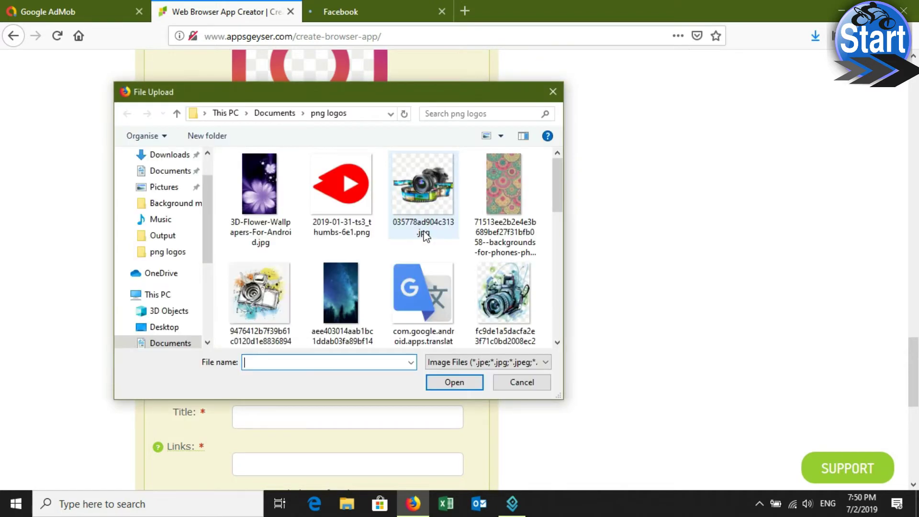
drag(557, 173, 557, 226)
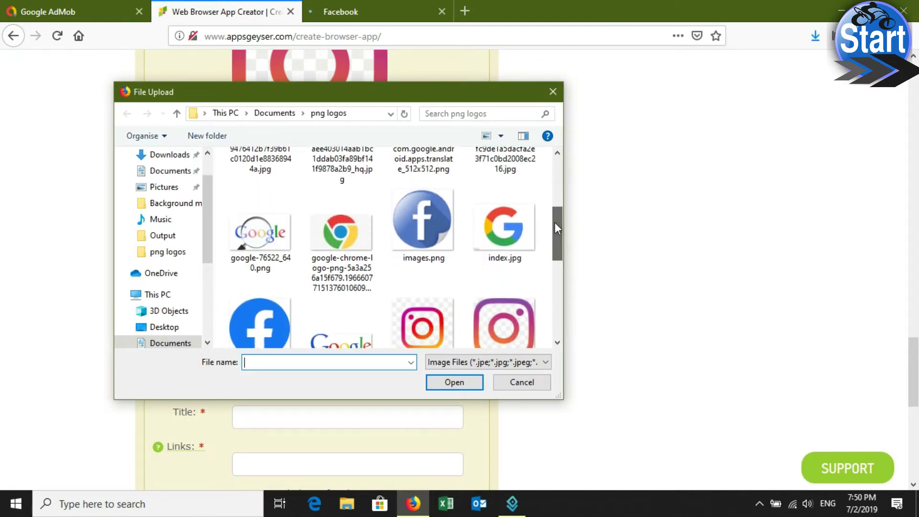
click(422, 211)
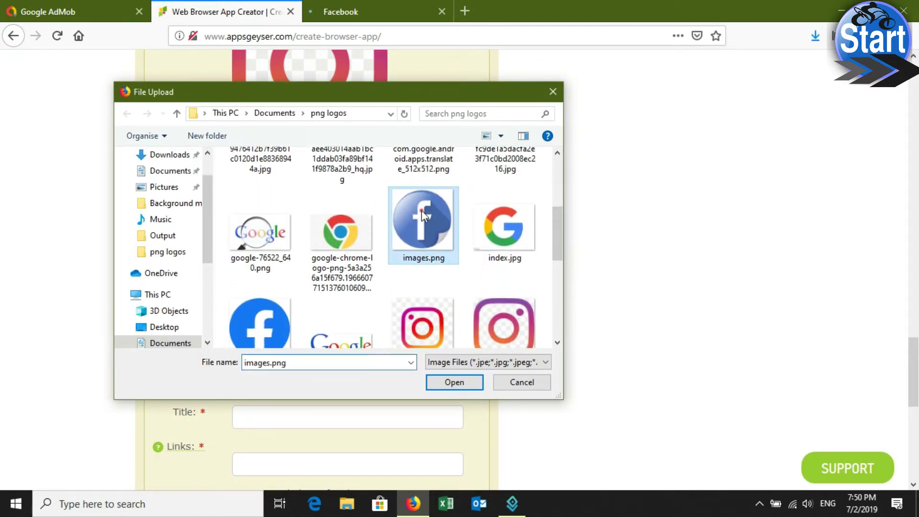
click(454, 383)
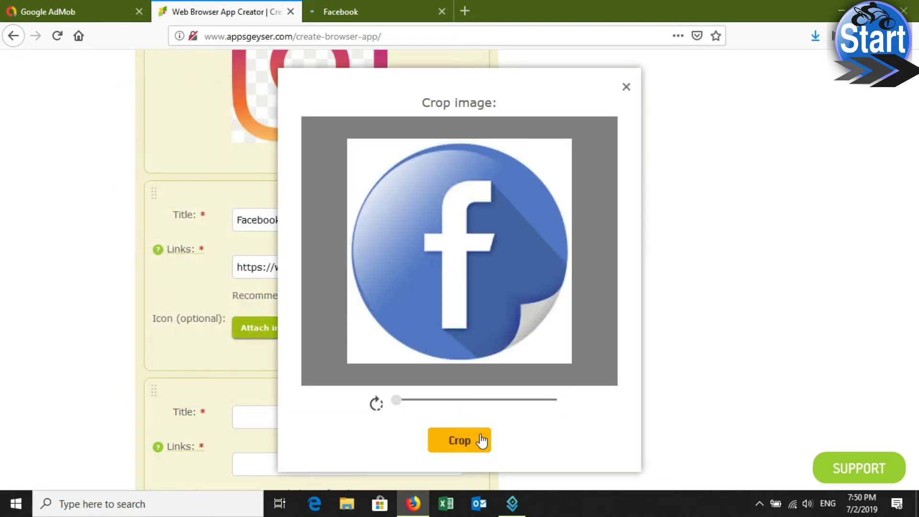
click(479, 440)
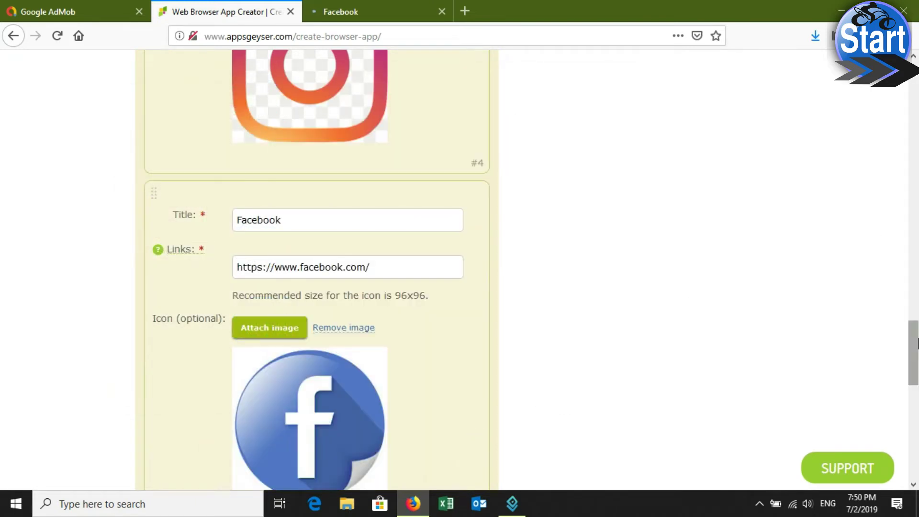
drag(916, 342, 917, 418)
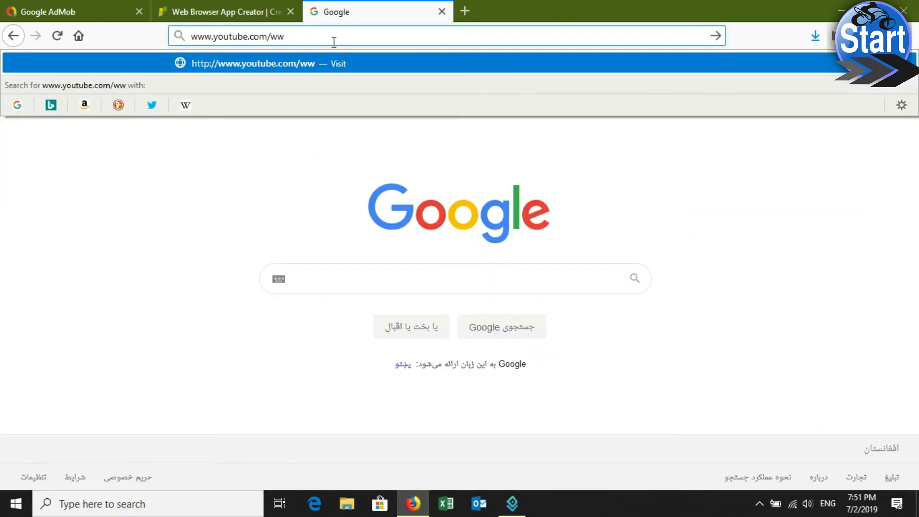
key(ctrl+a)
key(BackSpace)
text(www.)
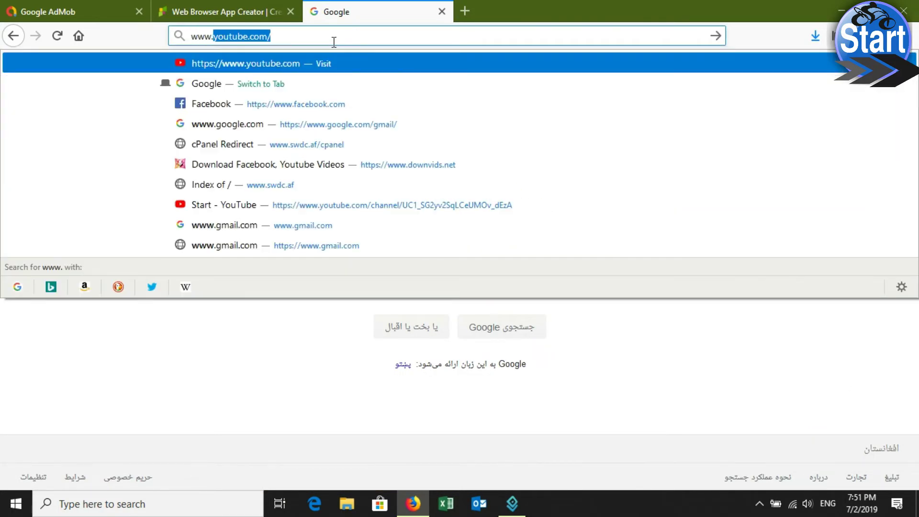
text(gmail.com)
key(Return)
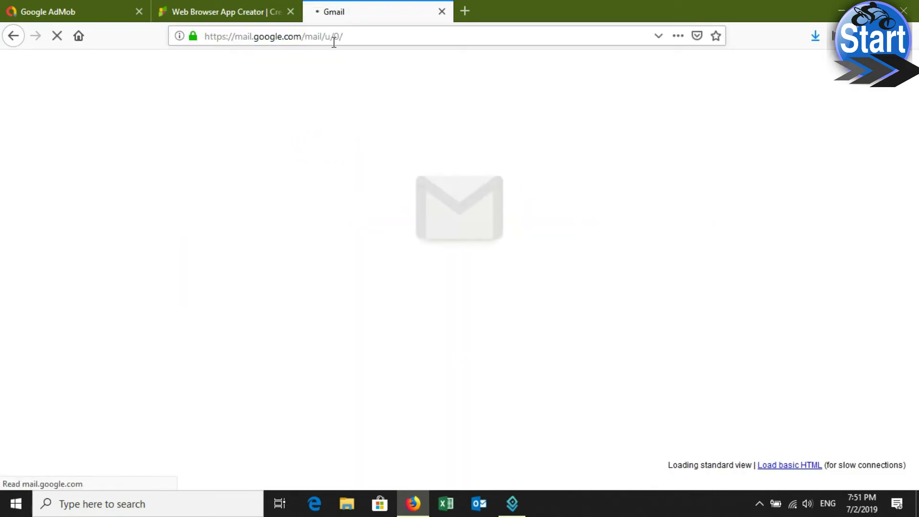
- In a new tab, search Google for gmail.png
click(465, 11)
click(406, 39)
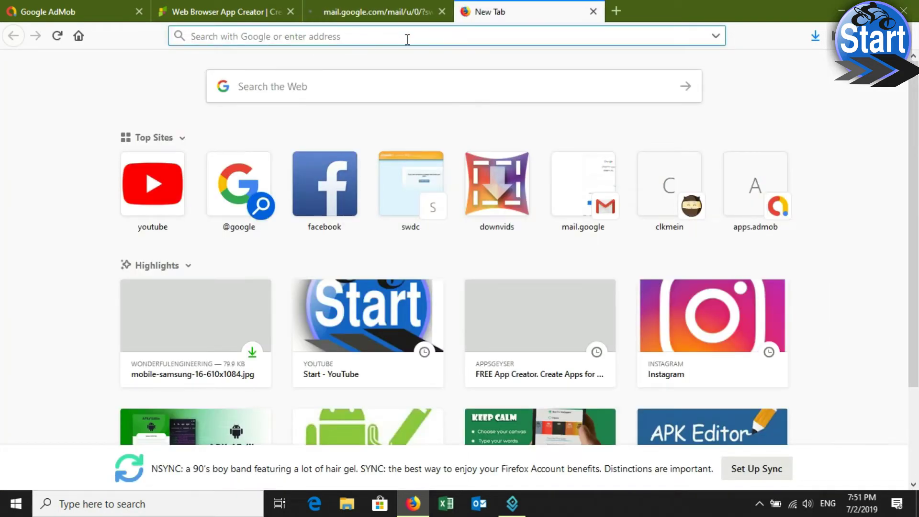
text(www.goog)
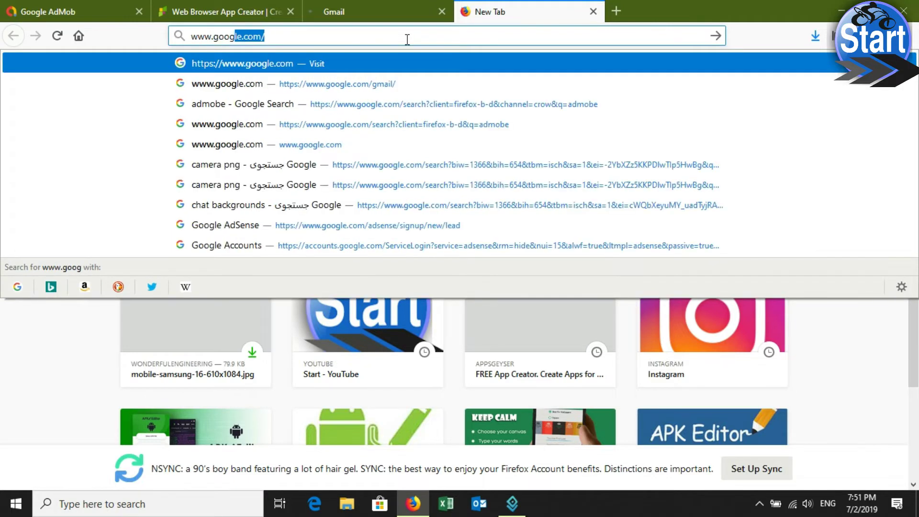
text(le.c)
key(Return)
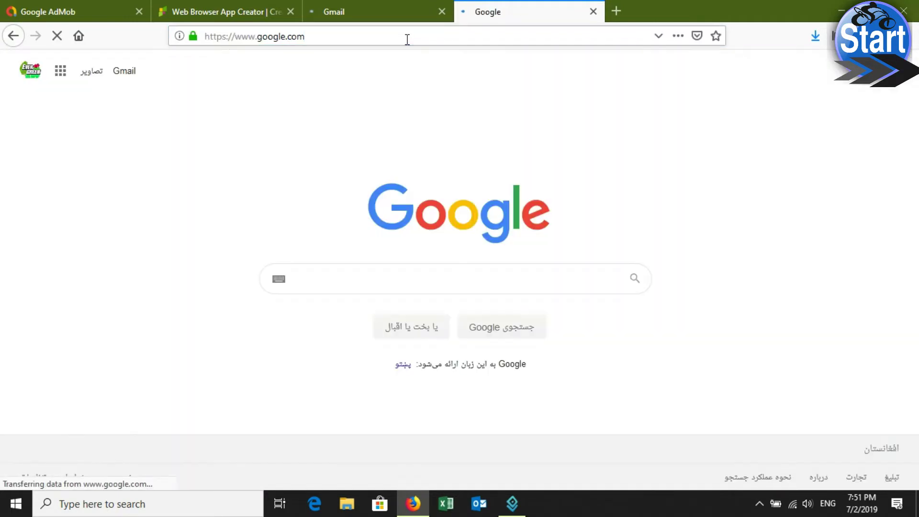
click(500, 280)
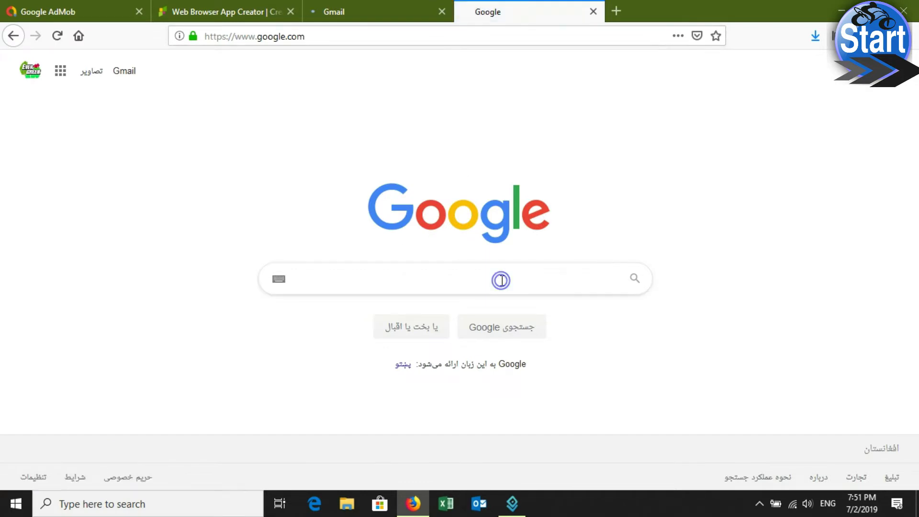
text(gmail.png)
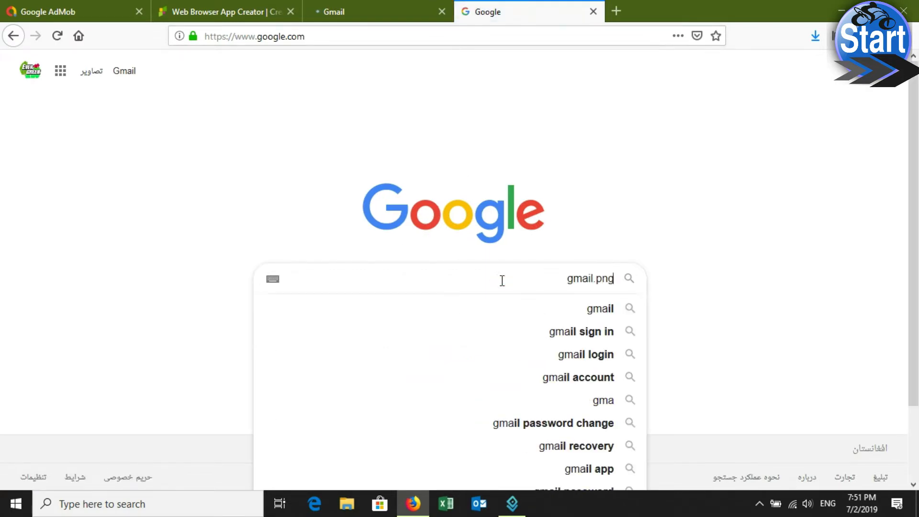
key(Return)
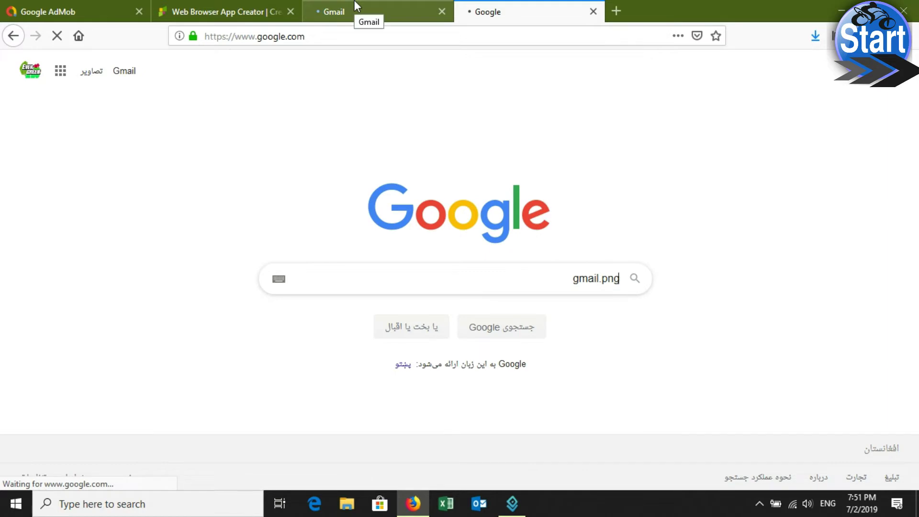
click(354, 2)
drag(343, 32, 825, 39)
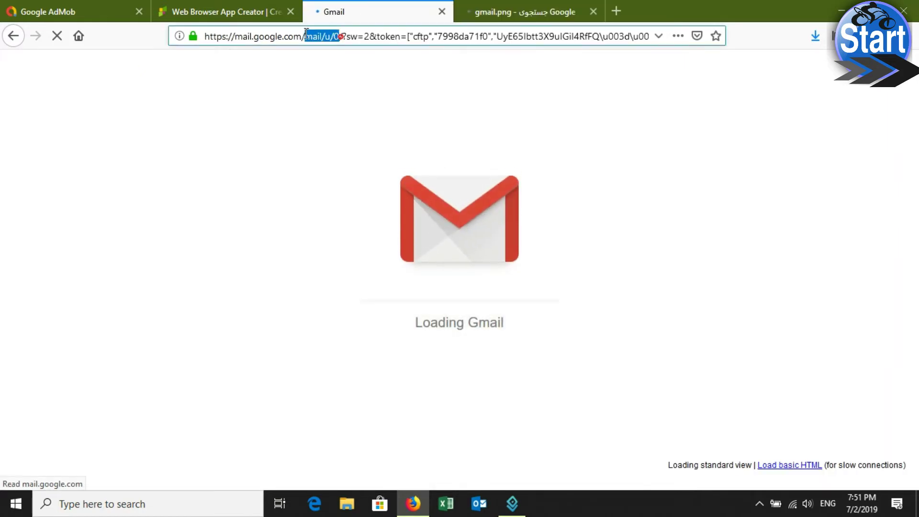
key(BackSpace)
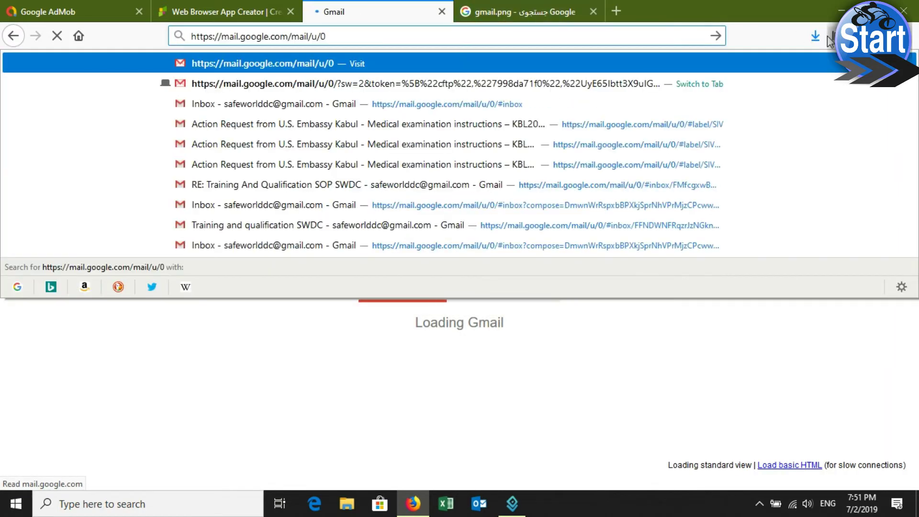
drag(348, 39, 291, 38)
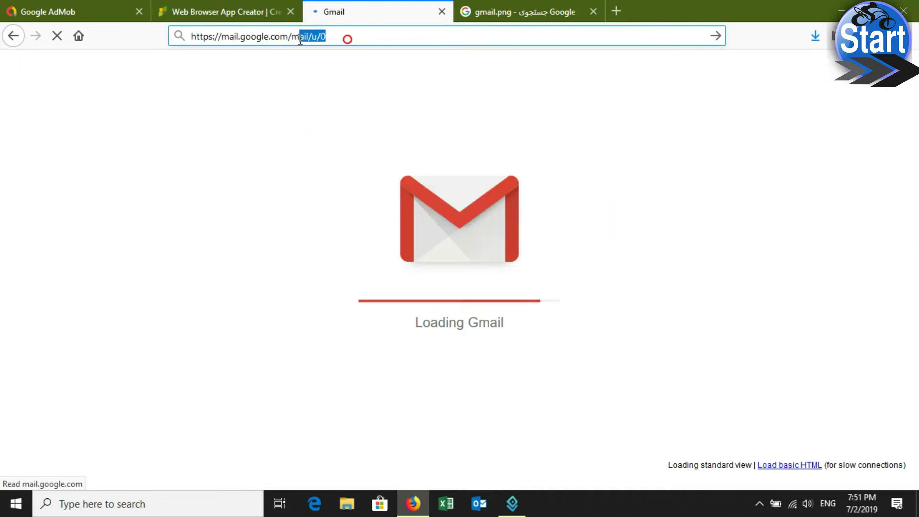
key(BackSpace)
click(123, 39)
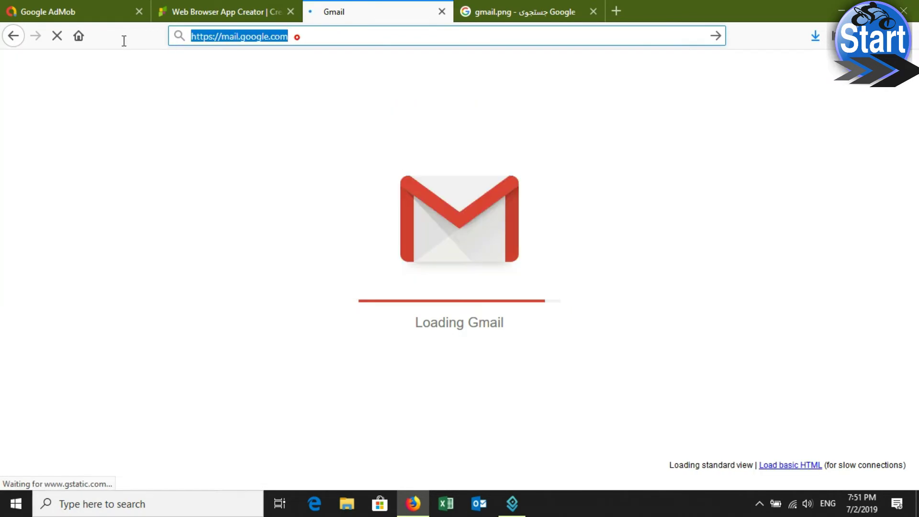
click(221, 6)
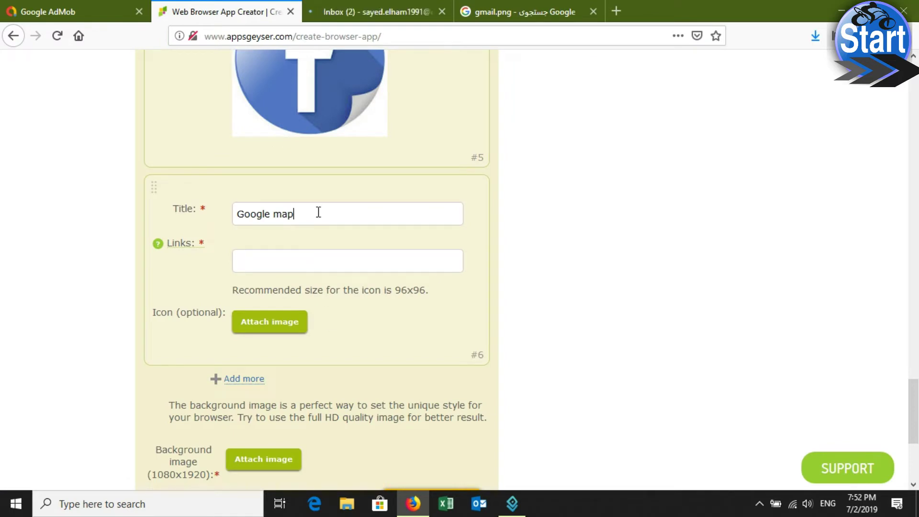
key(ctrl+a)
text(Gma)
text(https://mail.google.com)
- Save the first Gmail logo from Google Images into png logos and close the Gmail inbox tab
click(521, 10)
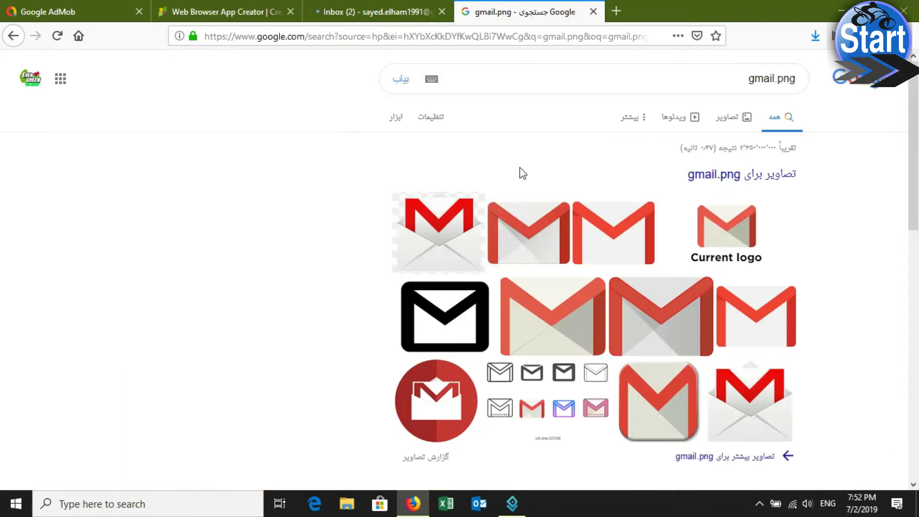
click(726, 120)
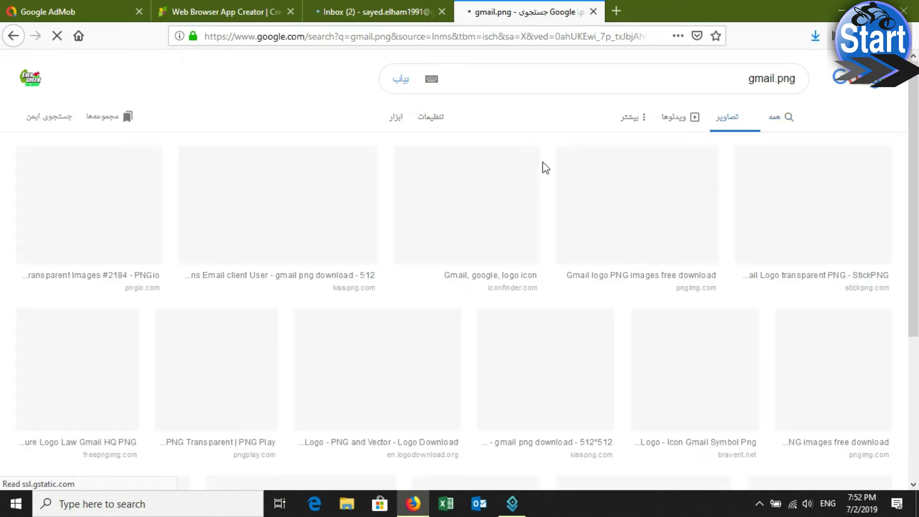
mouse_move(89, 205)
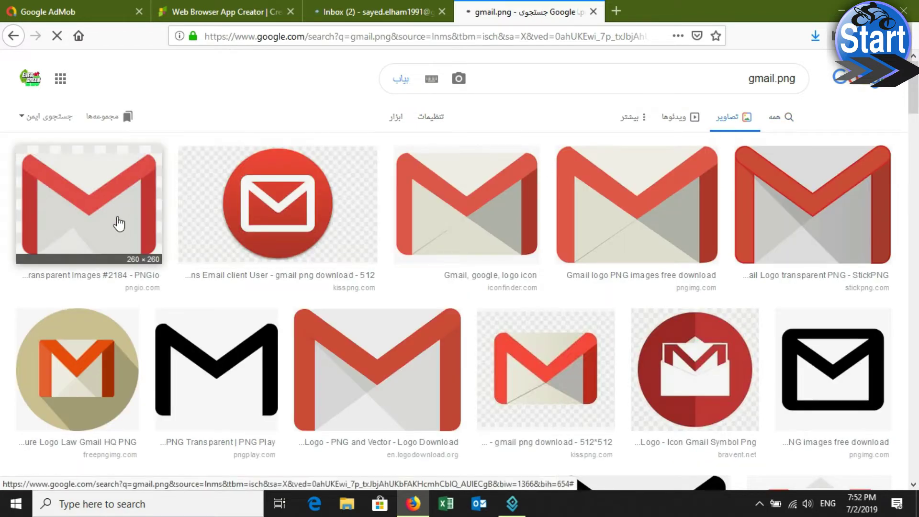
click(97, 211)
click(98, 216)
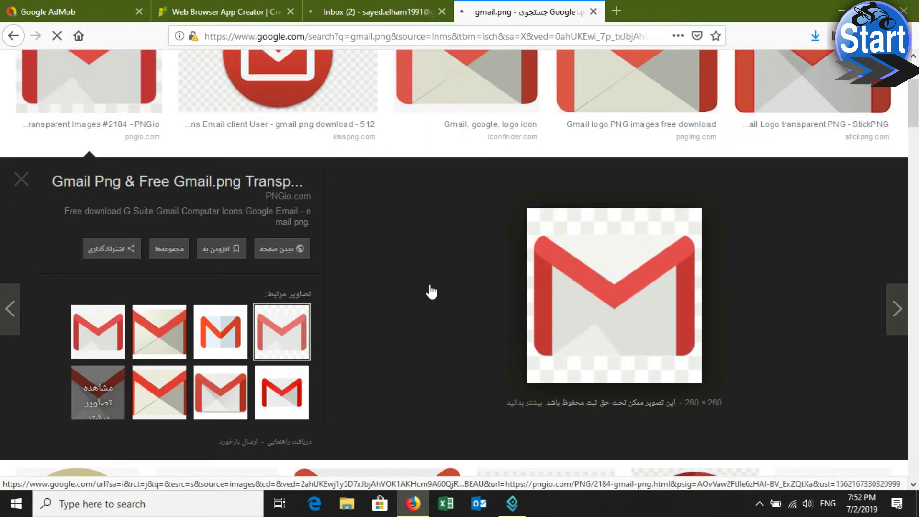
right_click(553, 296)
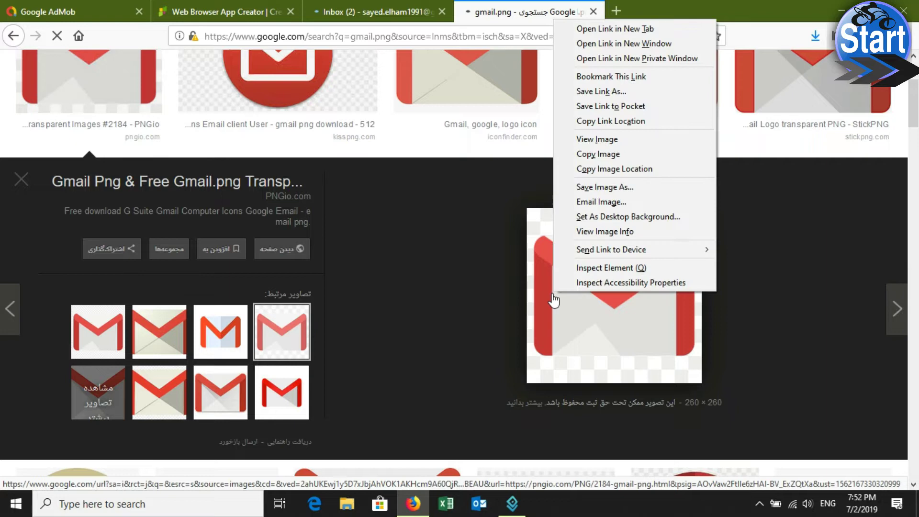
click(599, 187)
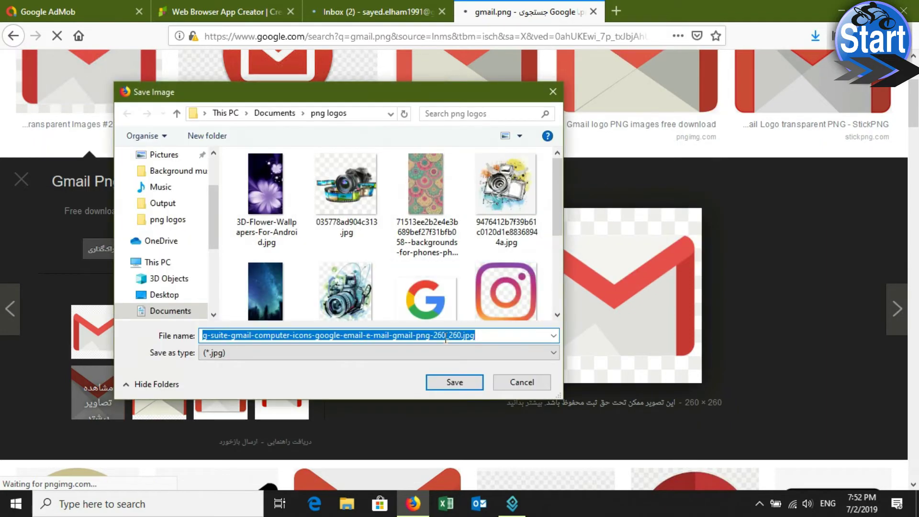
click(455, 382)
click(387, 6)
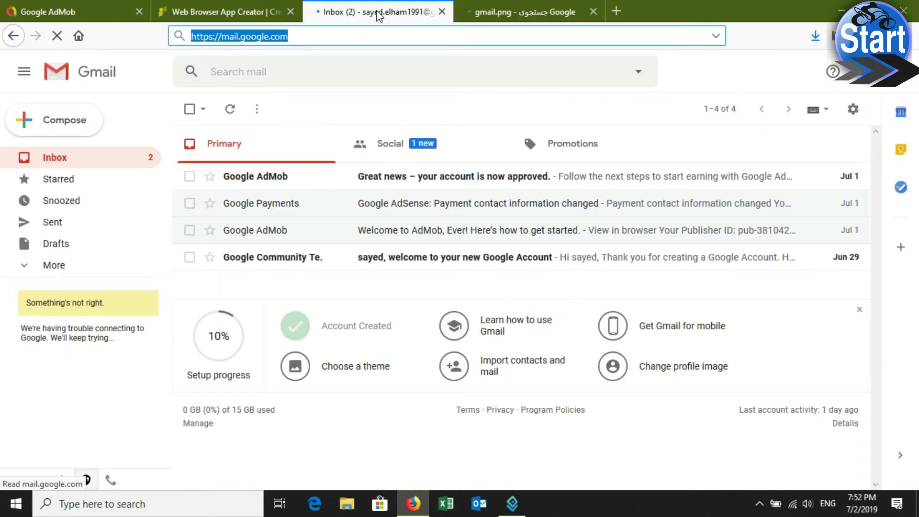
click(442, 12)
- Attach the saved g-suite-gmail logo as the Gmail bookmark's cropped icon
click(244, 6)
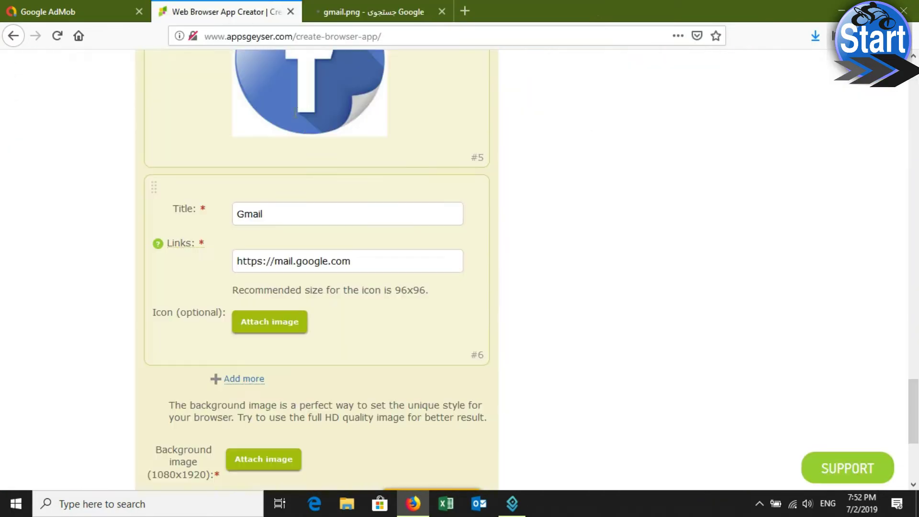
click(296, 320)
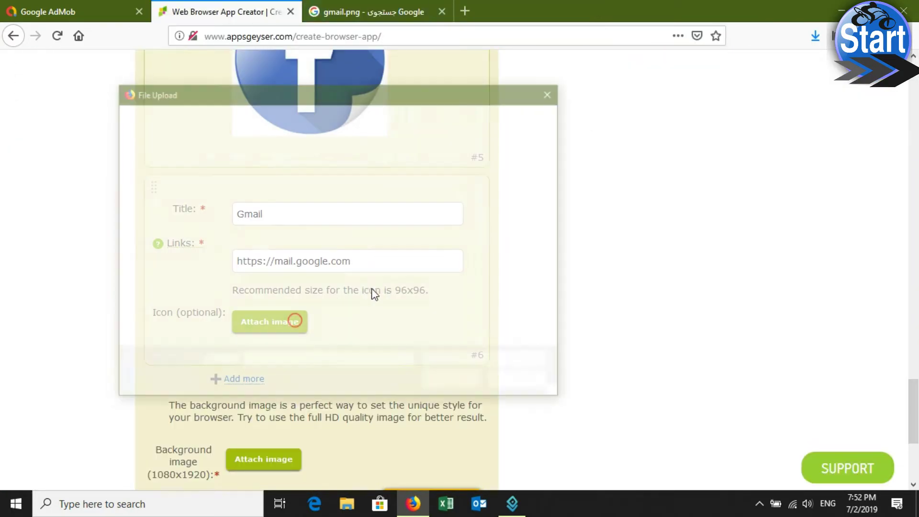
click(405, 295)
scroll(405, 295, down, 2)
click(406, 295)
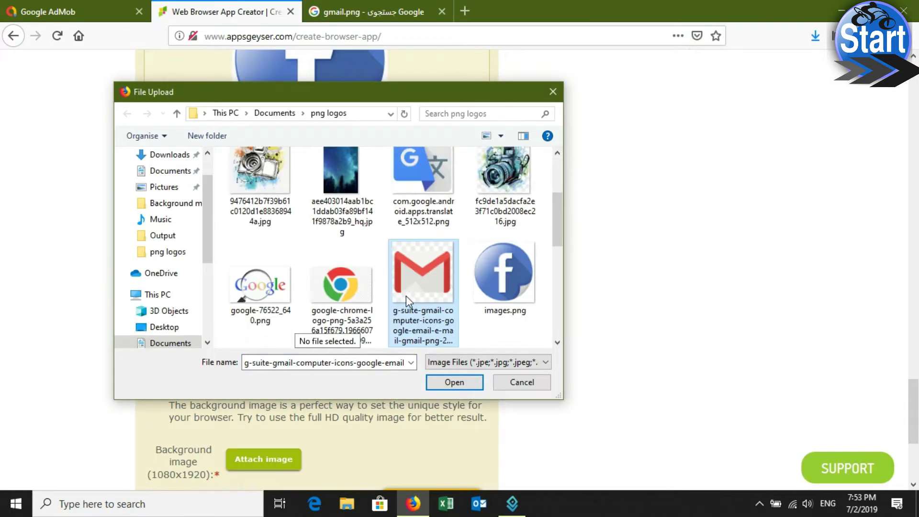
click(455, 382)
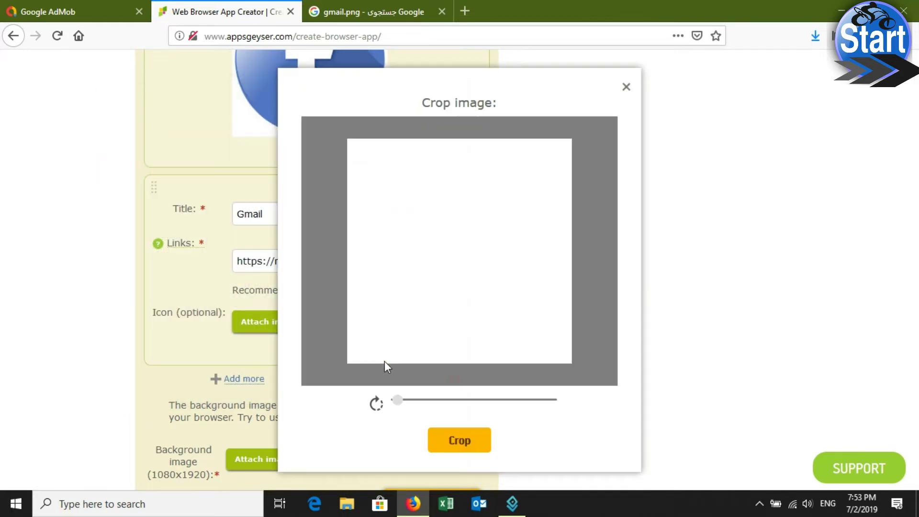
click(453, 443)
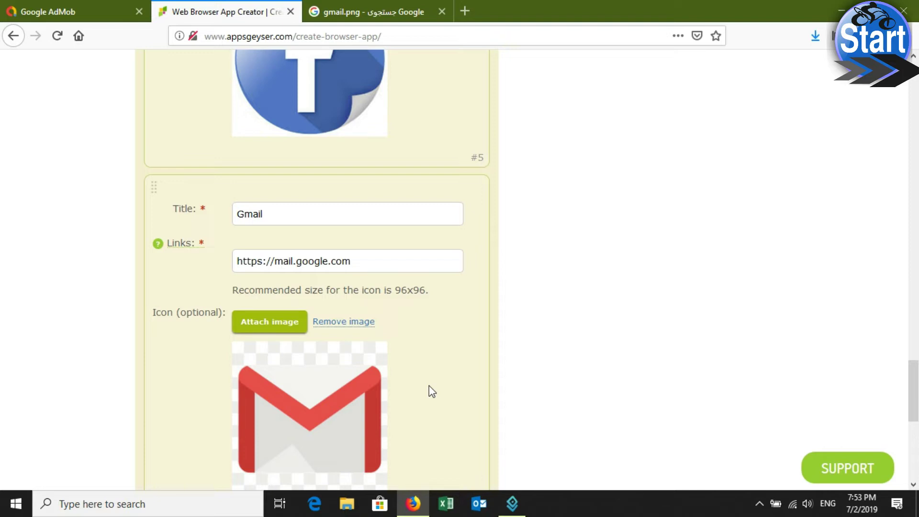
- Attach 3D-Flower-Wallpapers-For-Android.jpg as the cropped background image that NEXT reported as required
drag(912, 366, 915, 418)
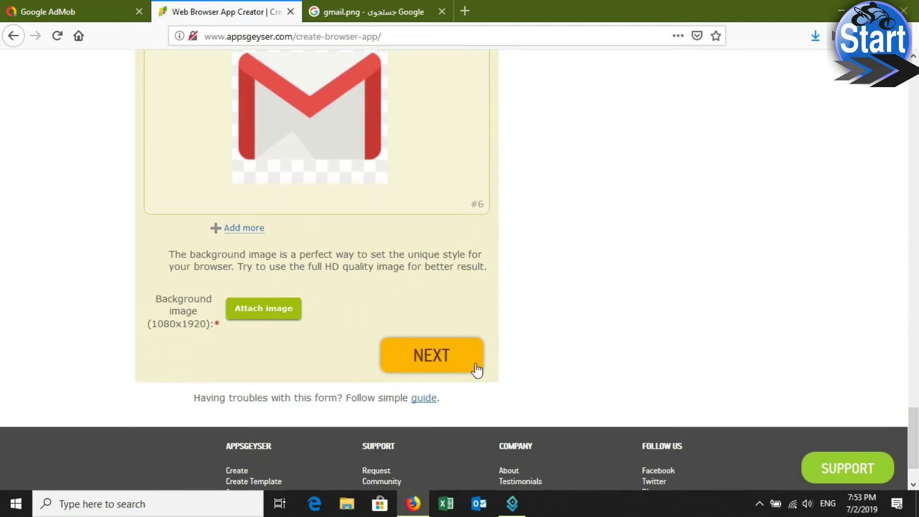
click(431, 354)
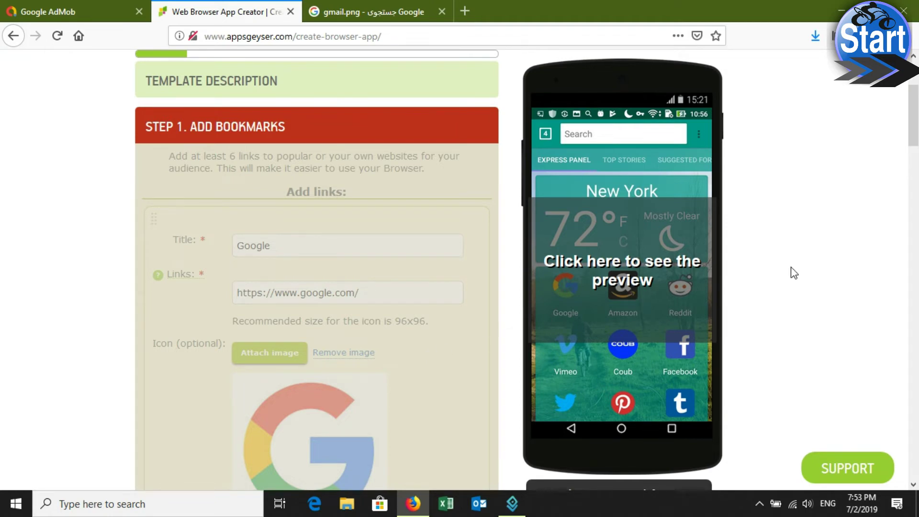
drag(915, 138, 915, 138)
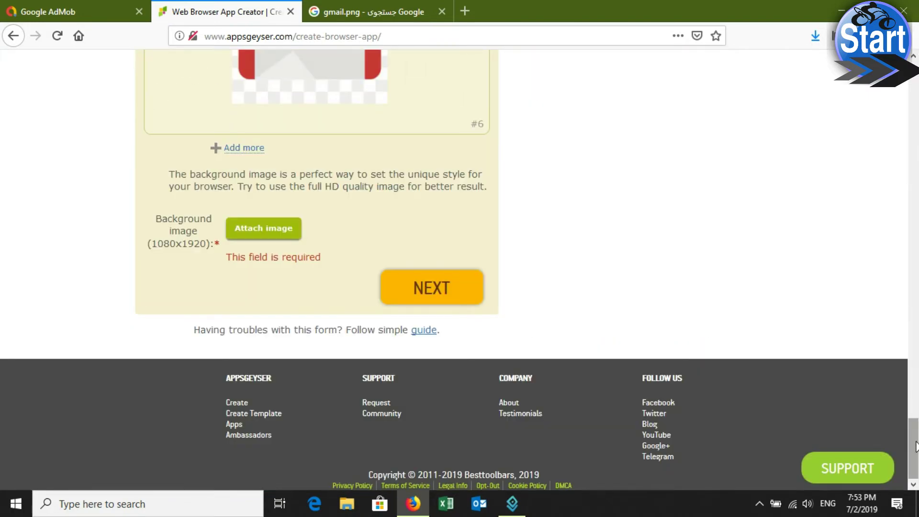
drag(915, 445, 915, 434)
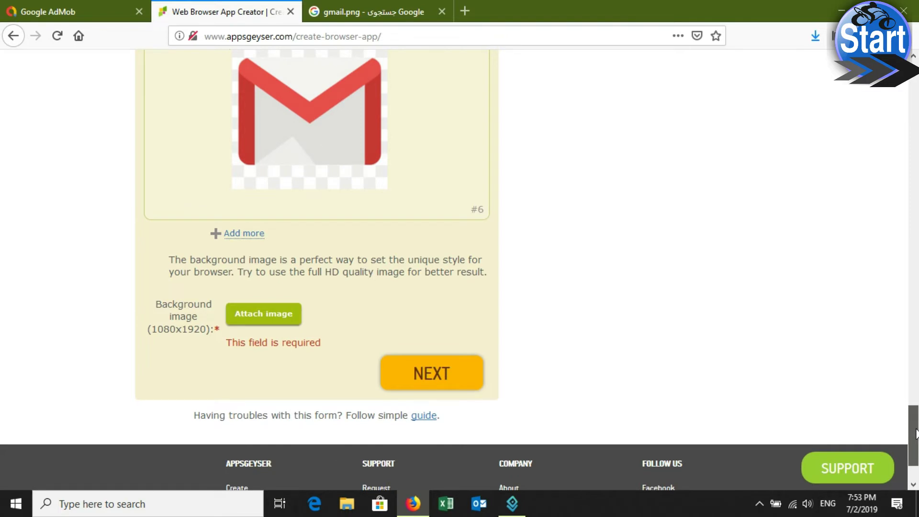
click(275, 317)
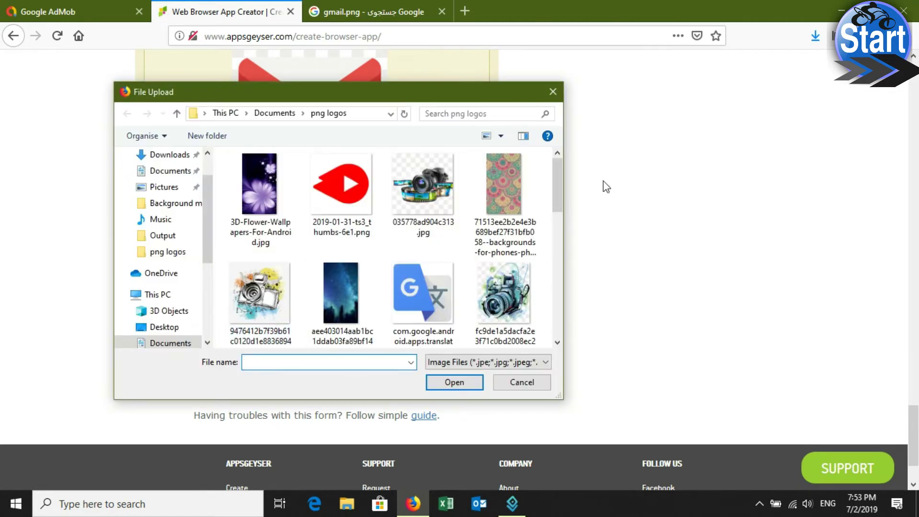
mouse_move(560, 180)
mouse_down()
mouse_move(559, 236)
mouse_move(556, 174)
mouse_up()
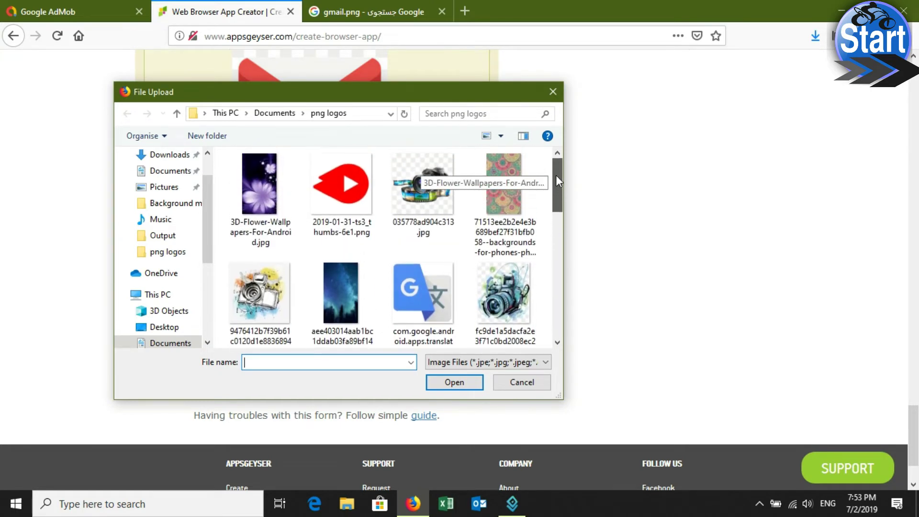
double_click(255, 176)
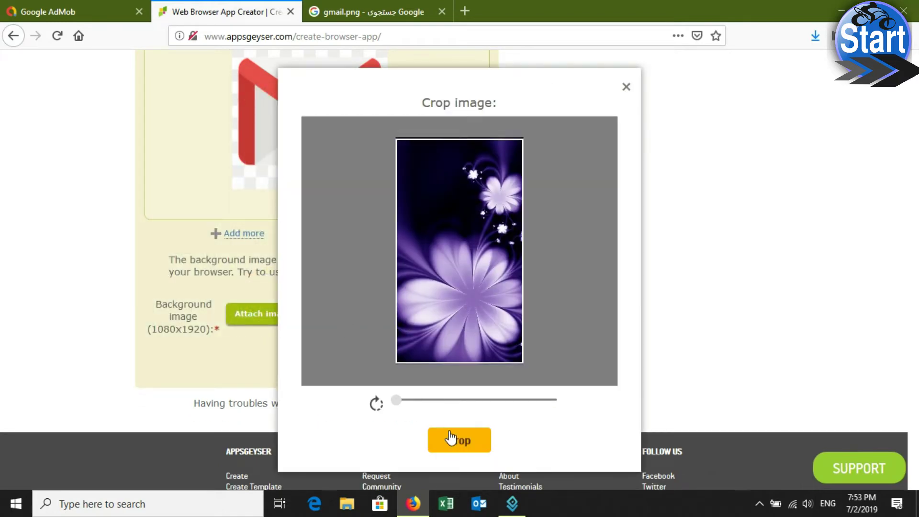
click(450, 438)
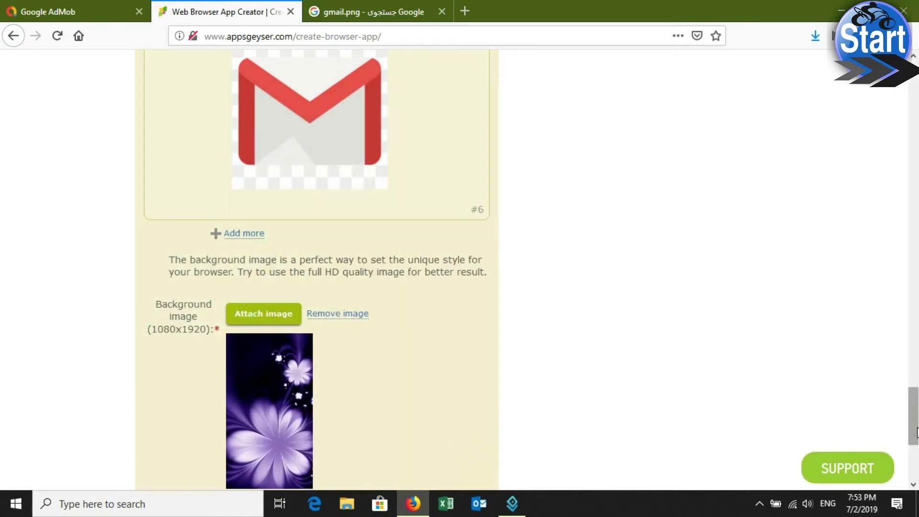
scroll(915, 424, down, 3)
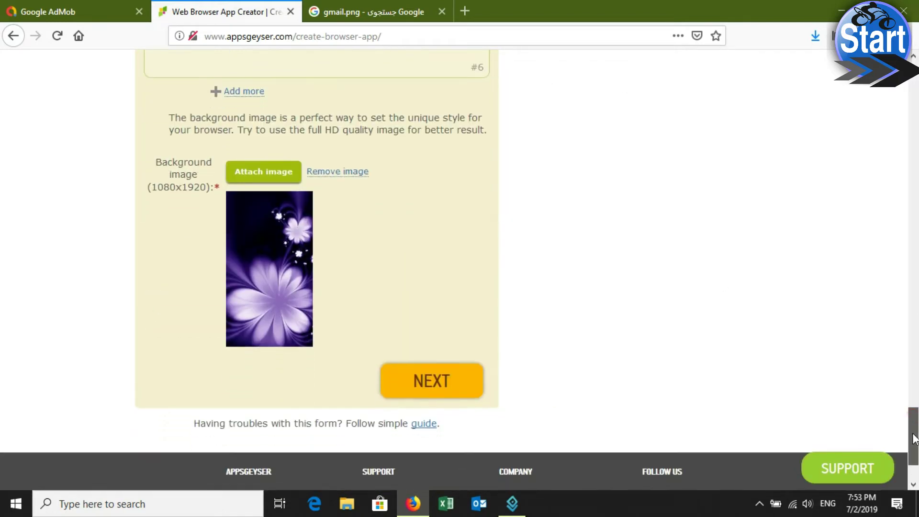
- Continue past the bookmarks and refresh the app's phone preview
click(430, 384)
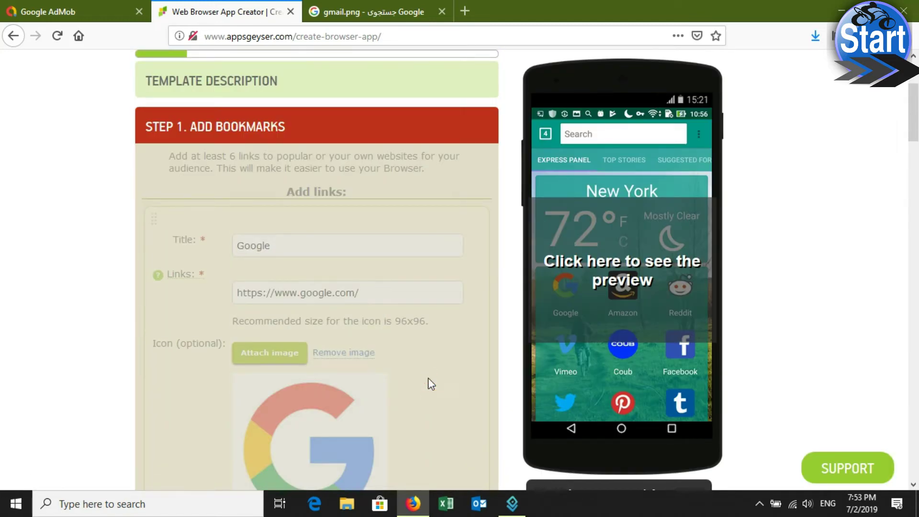
scroll(916, 107, up, 1)
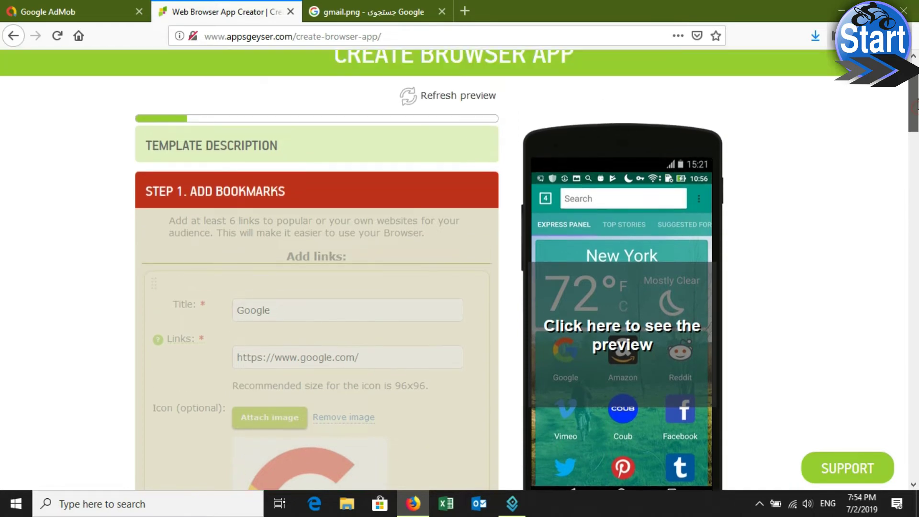
drag(916, 105, 917, 433)
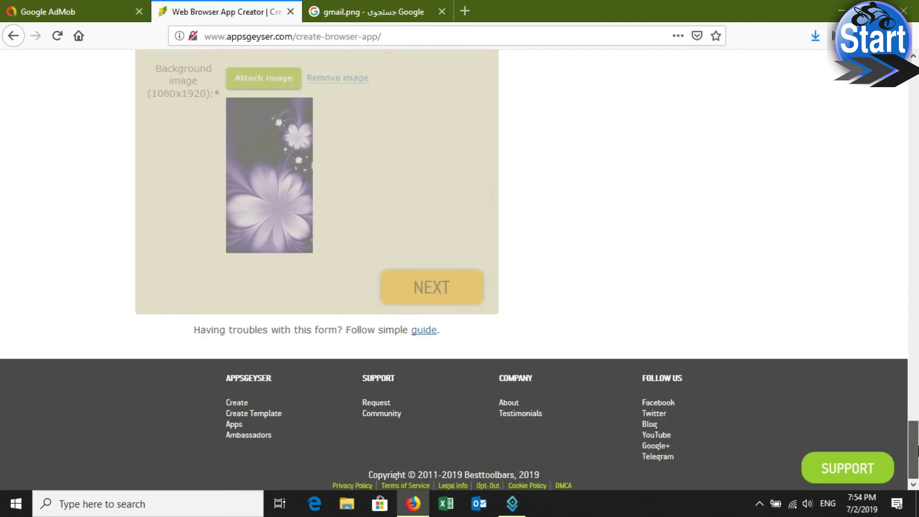
drag(917, 433, 915, 107)
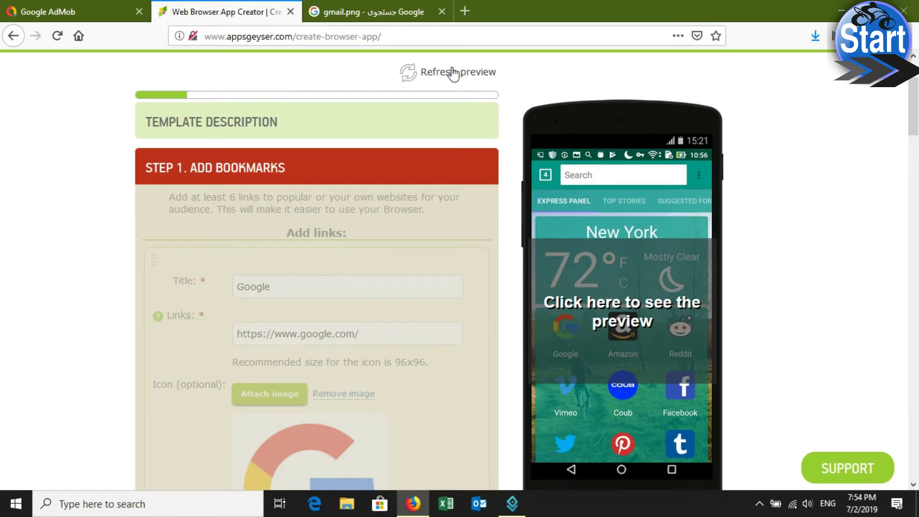
click(453, 72)
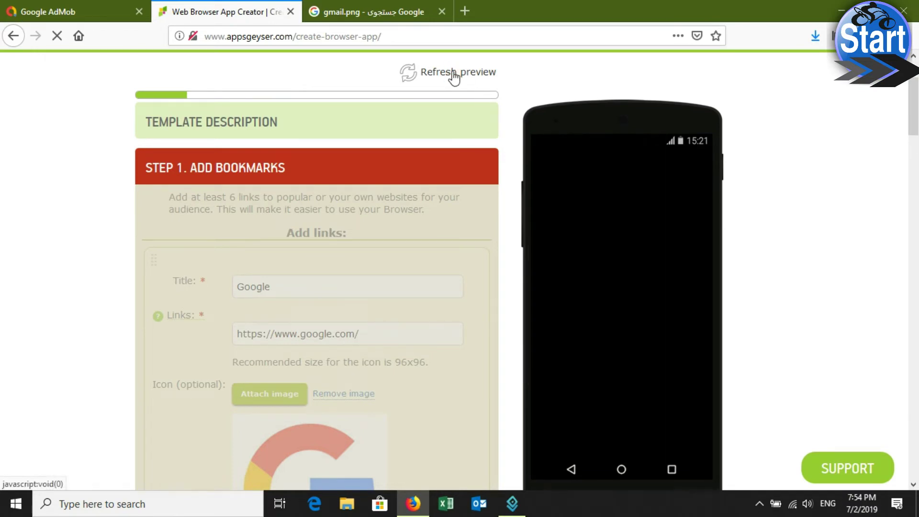
- Collapse and reopen the Add Bookmarks step, then scroll through its links
click(312, 176)
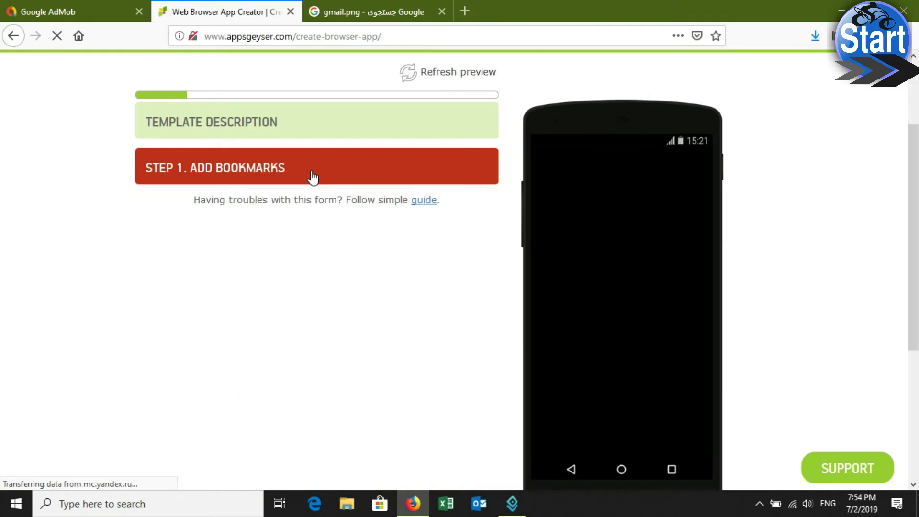
click(312, 177)
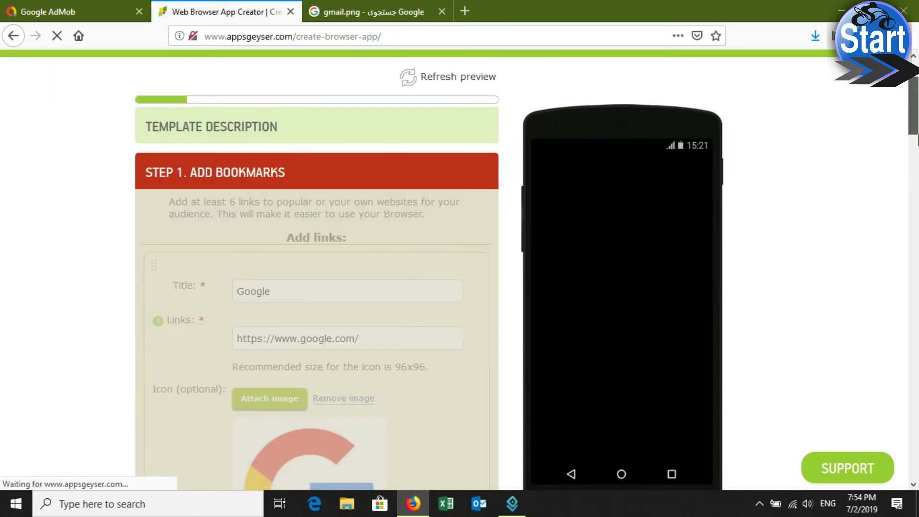
click(918, 191)
drag(918, 195, 918, 289)
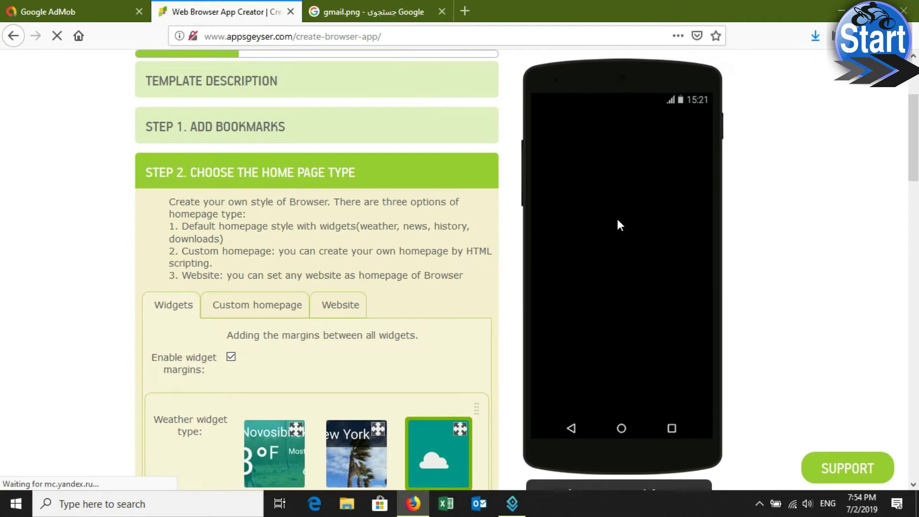
- Choose the New York weather widget, keeping its red colour
drag(915, 137, 914, 172)
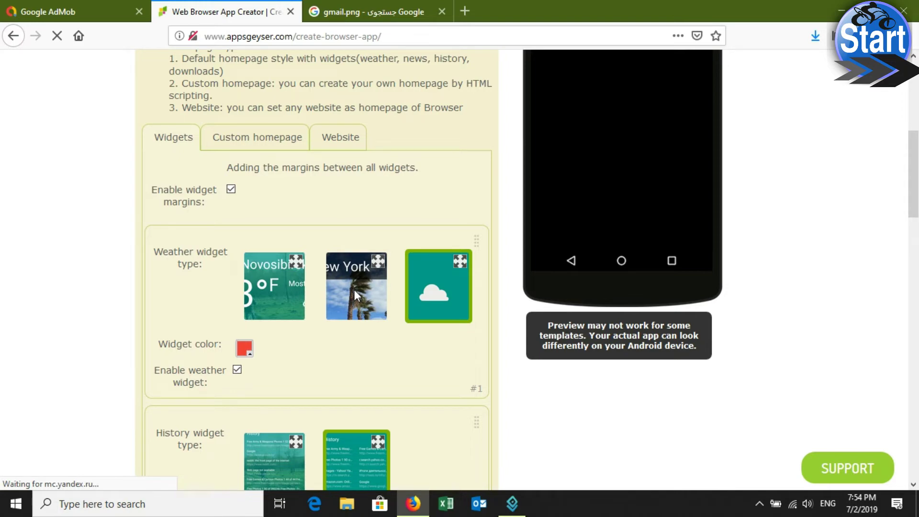
click(355, 289)
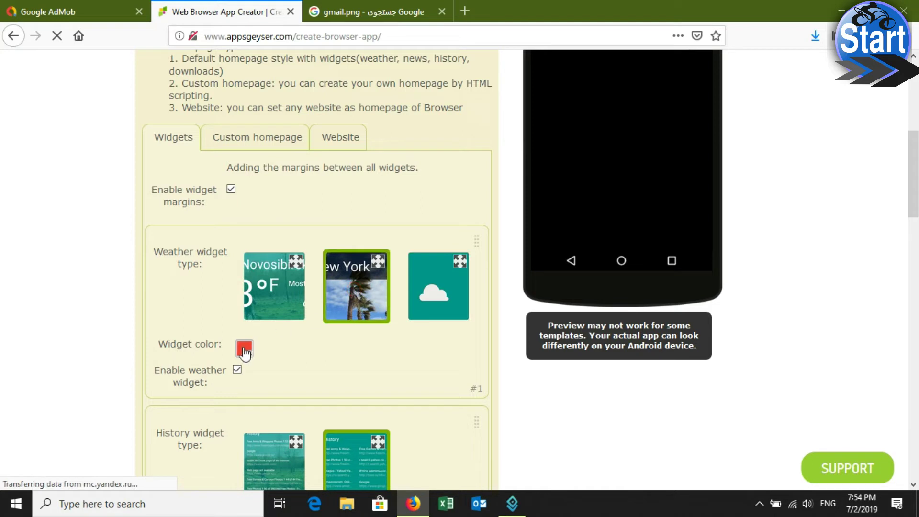
click(246, 349)
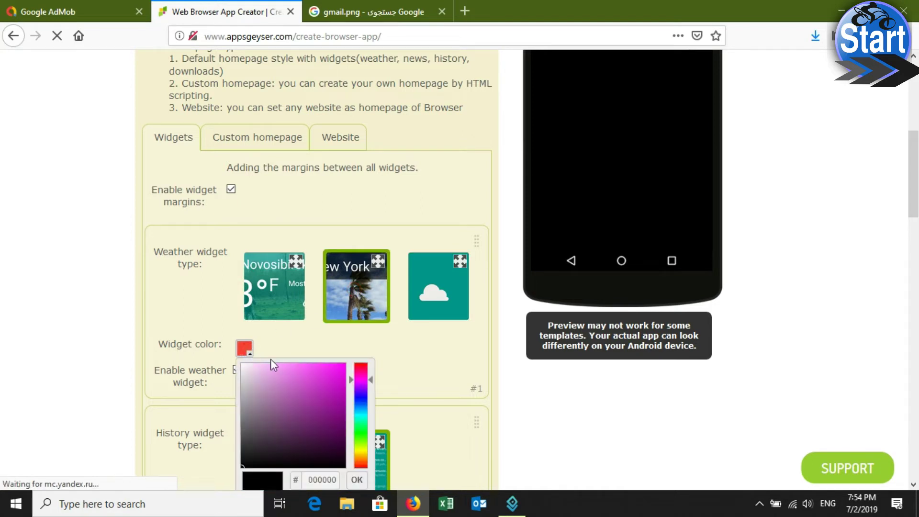
drag(367, 418, 364, 440)
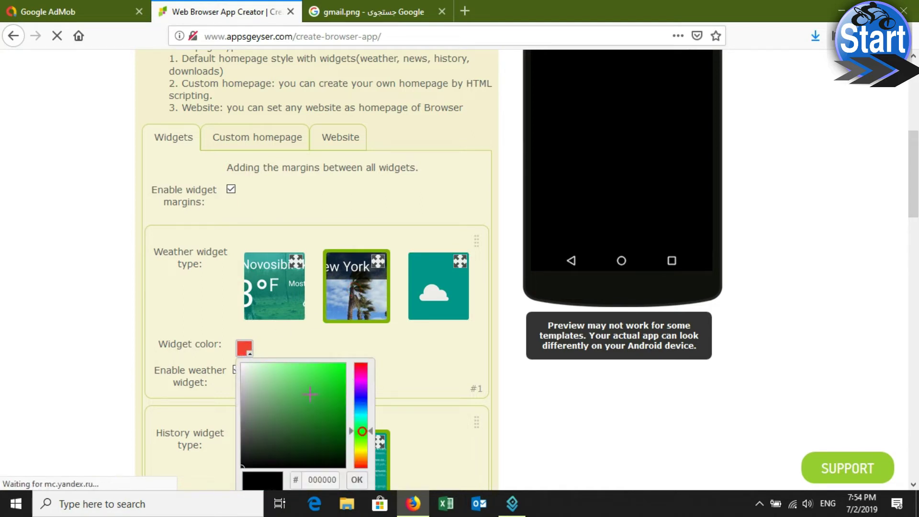
click(313, 387)
click(398, 357)
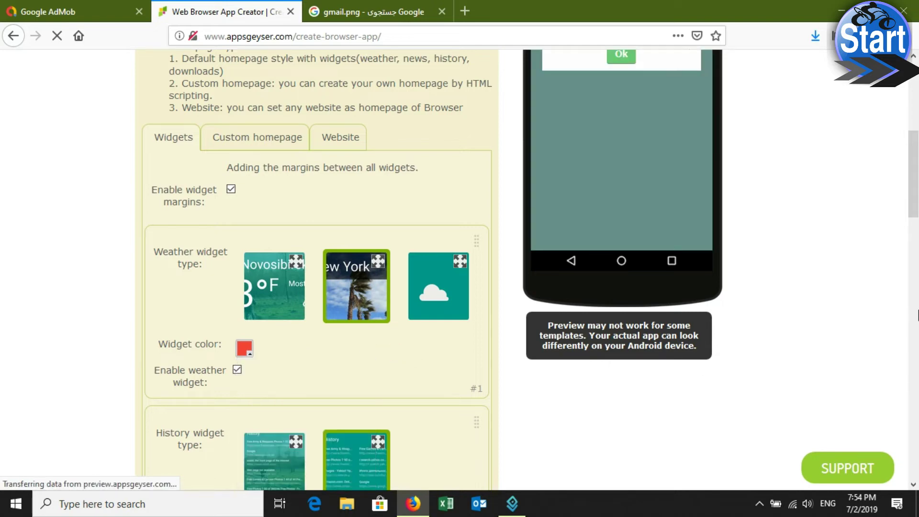
- Use the first history widget style and colour it magenta (#e30be3)
drag(914, 189, 915, 239)
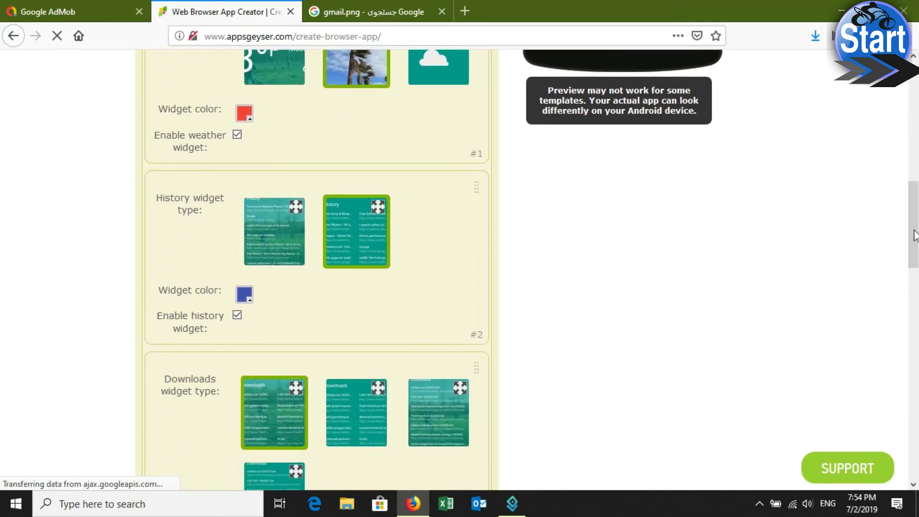
click(273, 256)
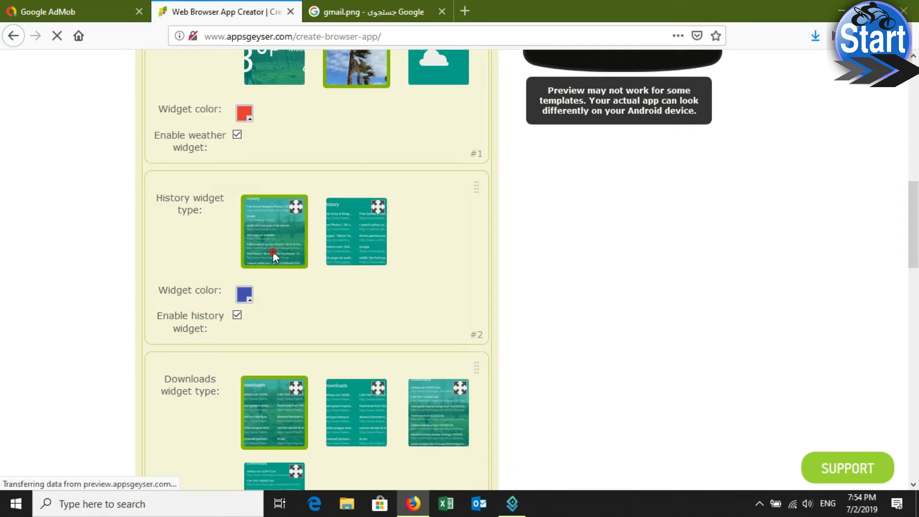
click(331, 238)
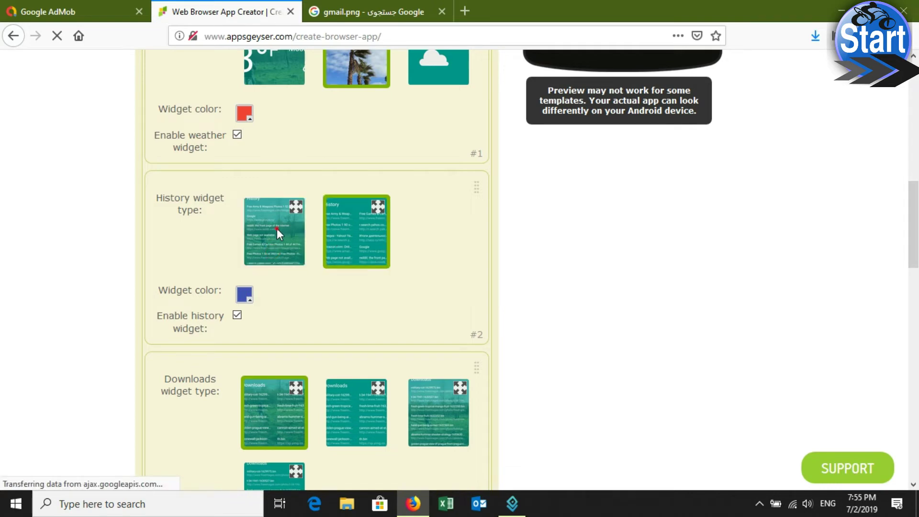
click(277, 229)
click(351, 241)
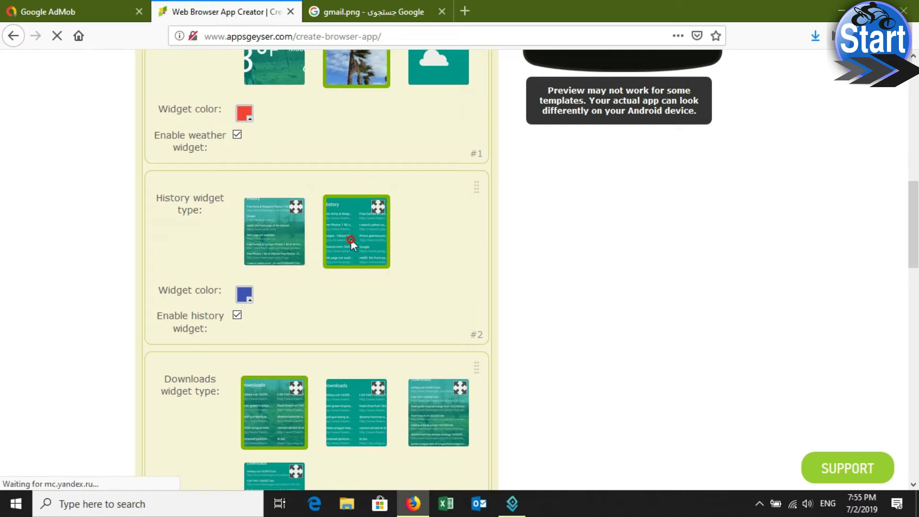
click(282, 228)
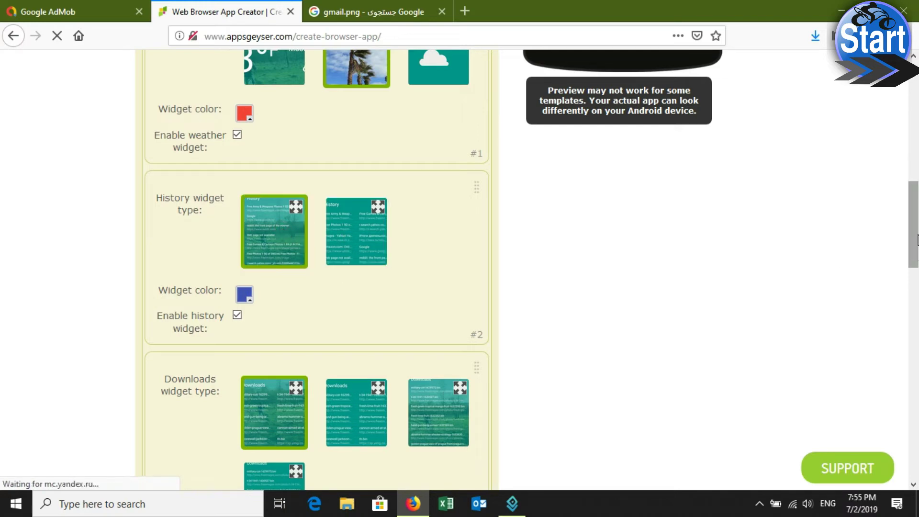
scroll(862, 251, down, 1)
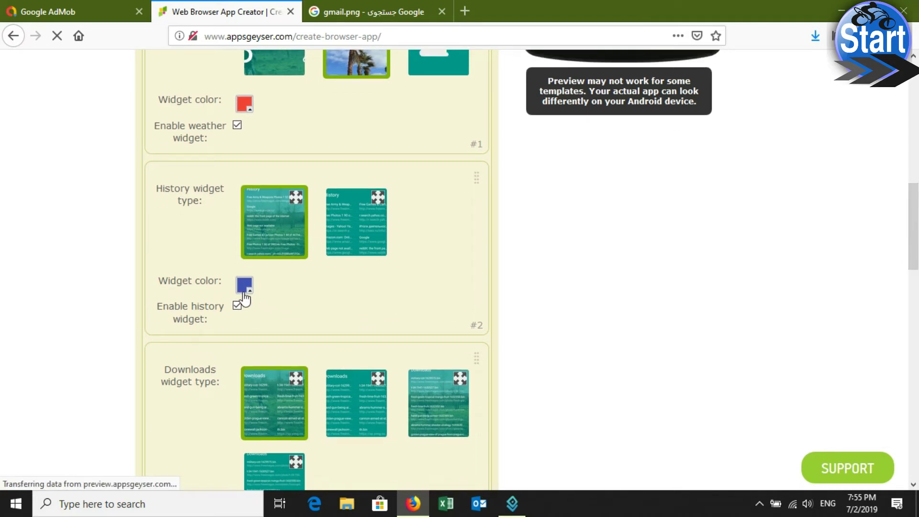
click(246, 291)
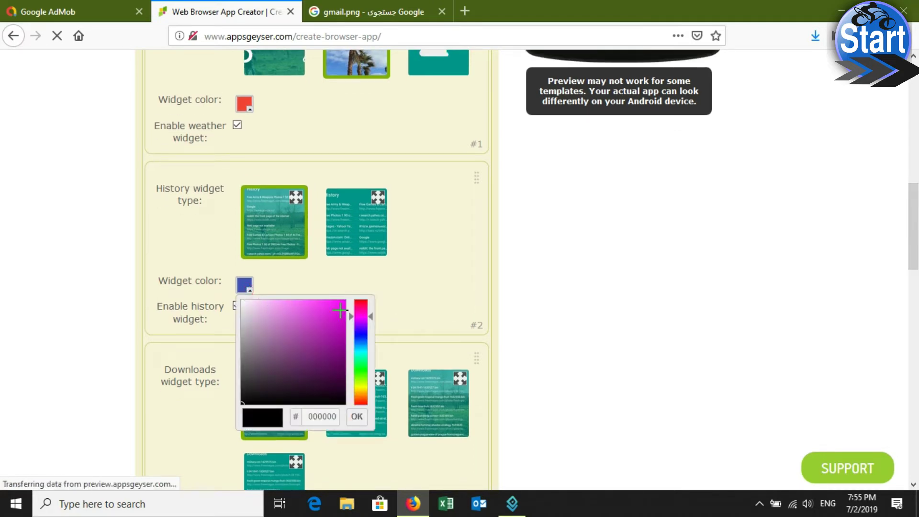
click(341, 312)
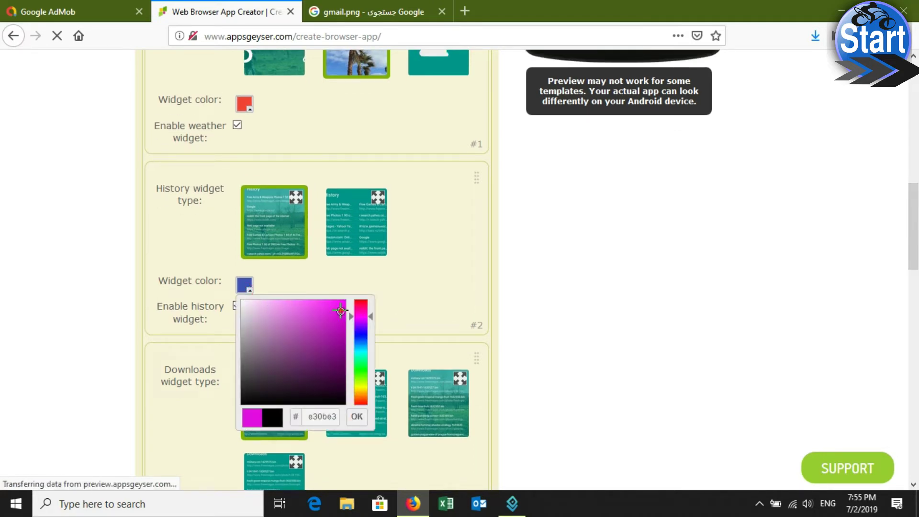
click(355, 416)
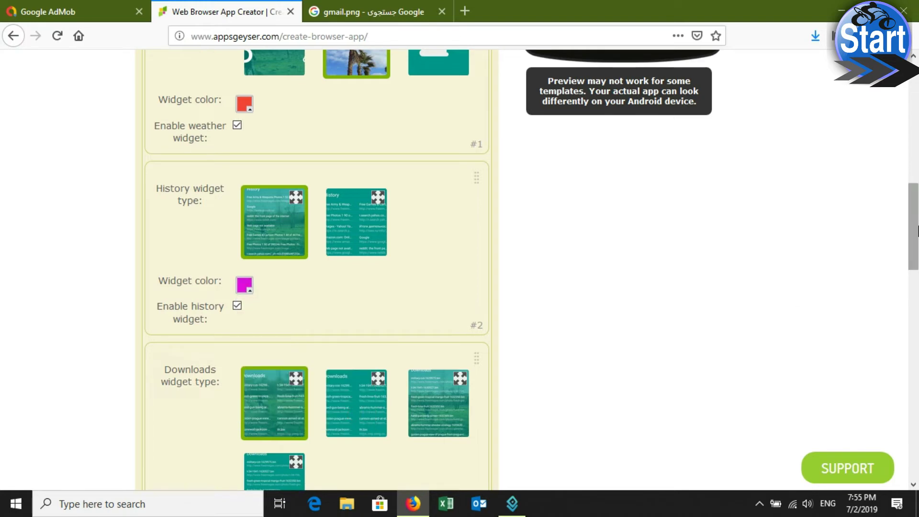
- Pick the second downloads widget style, unchanged colour, and scroll past the News and Bookmark widgets
scroll(915, 268, down, 3)
scroll(916, 225, down, 1)
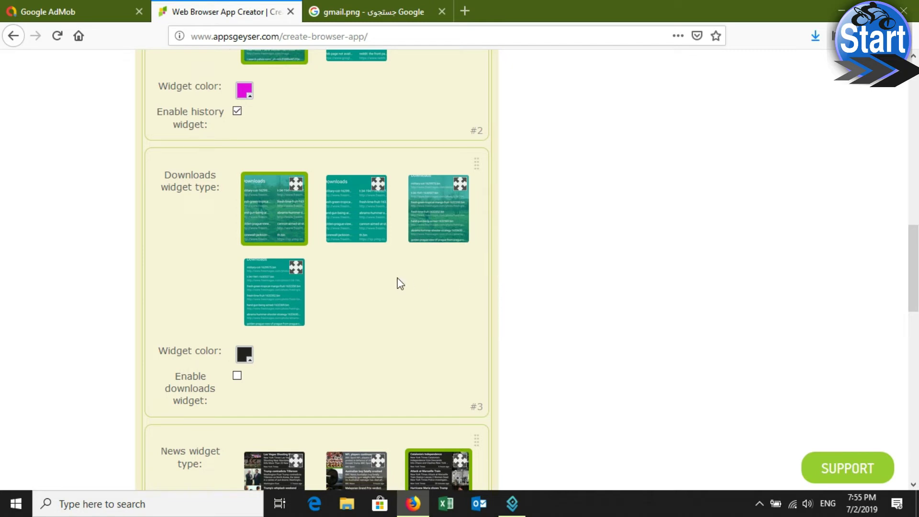
click(365, 202)
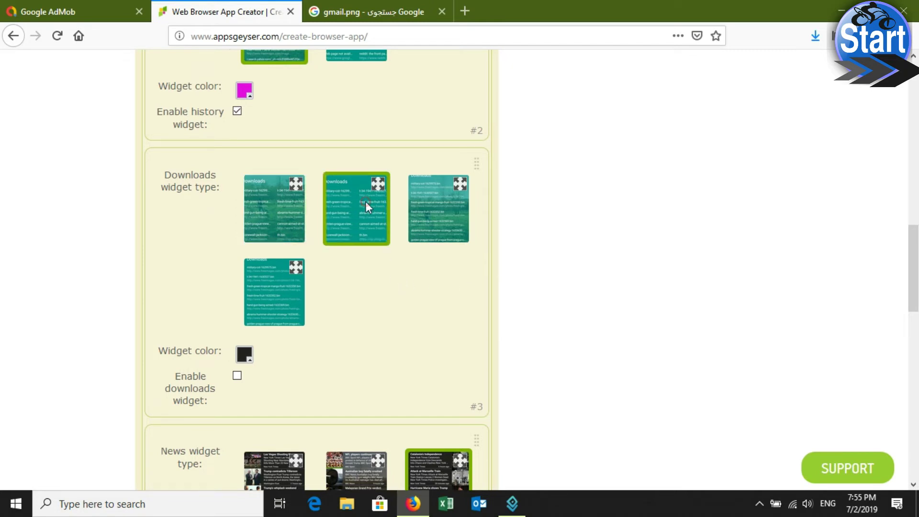
click(246, 363)
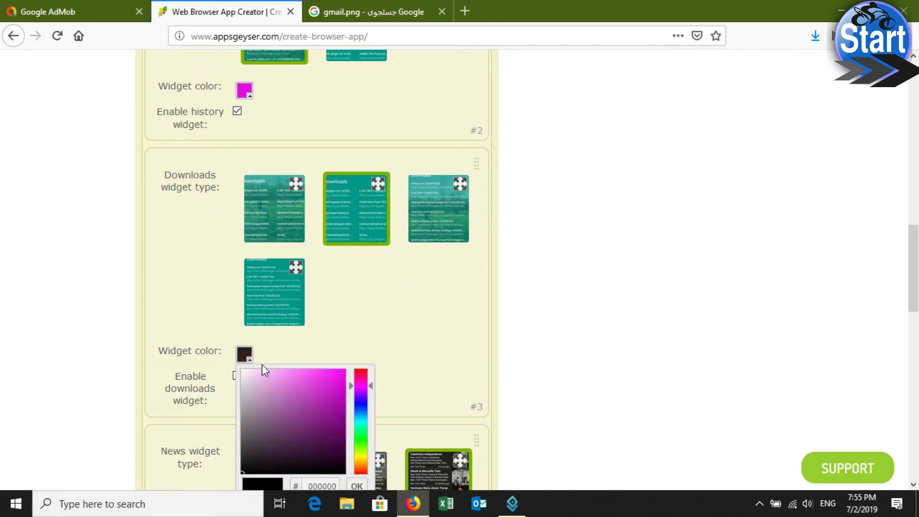
click(399, 311)
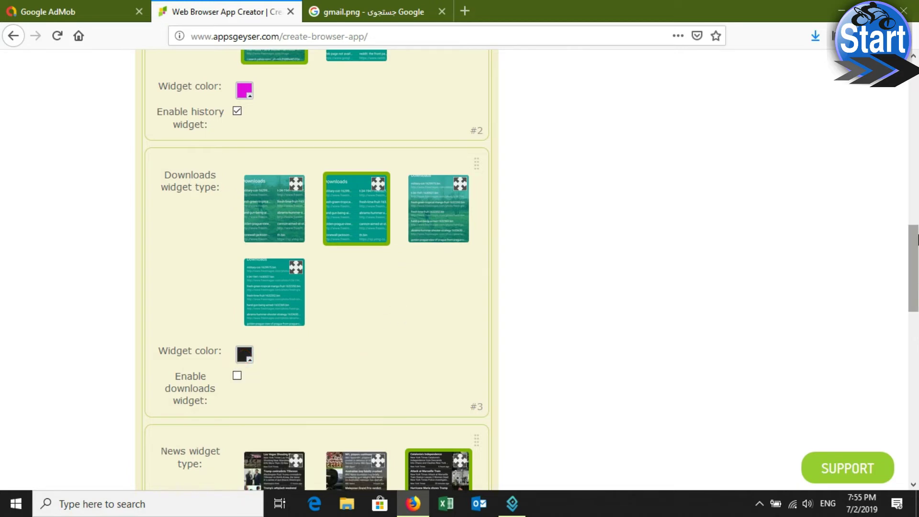
scroll(400, 310, down, 5)
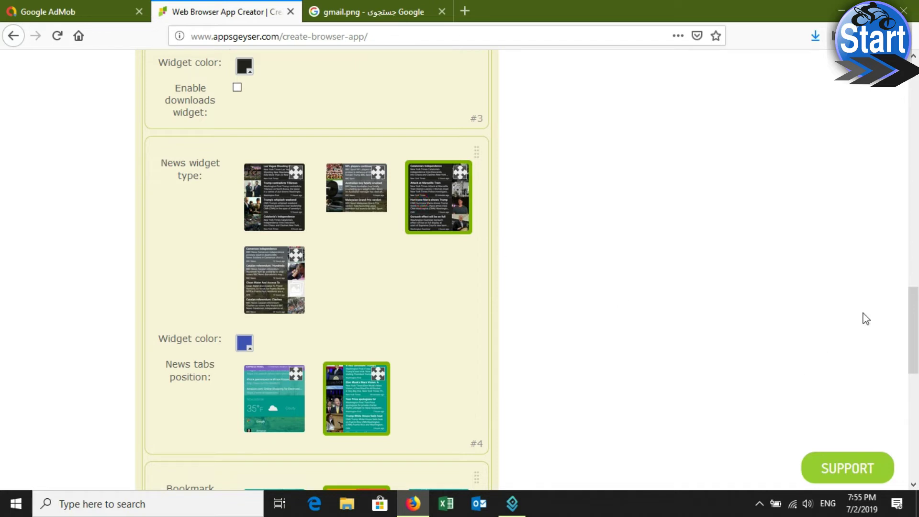
drag(914, 299, 916, 360)
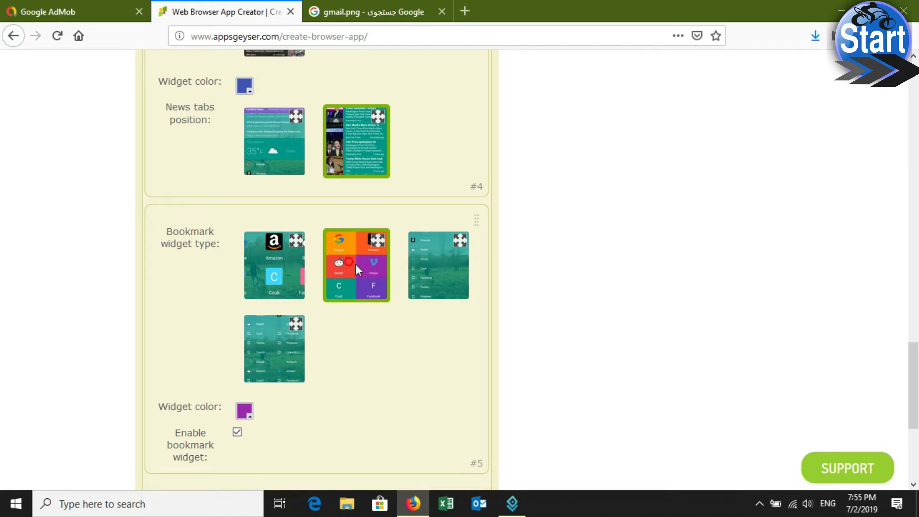
scroll(916, 364, down, 5)
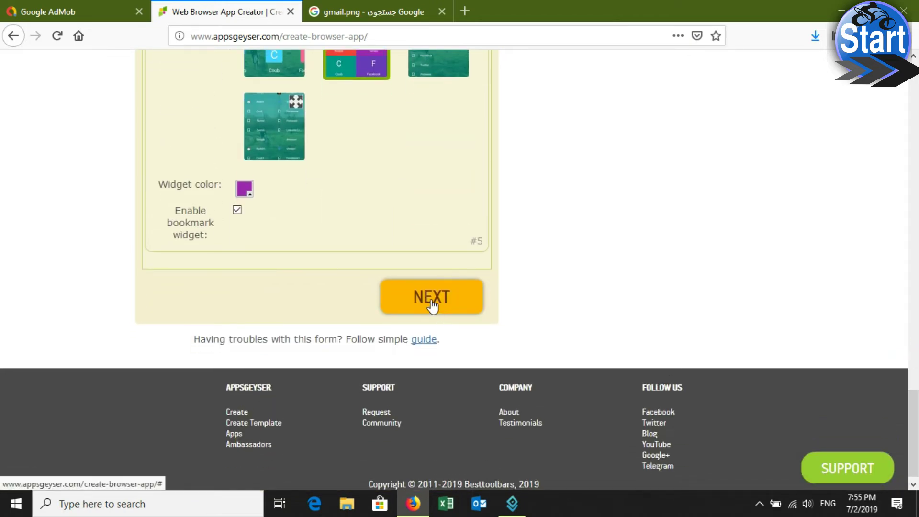
- Advance to appearance settings and choose the first toolbar style
click(432, 302)
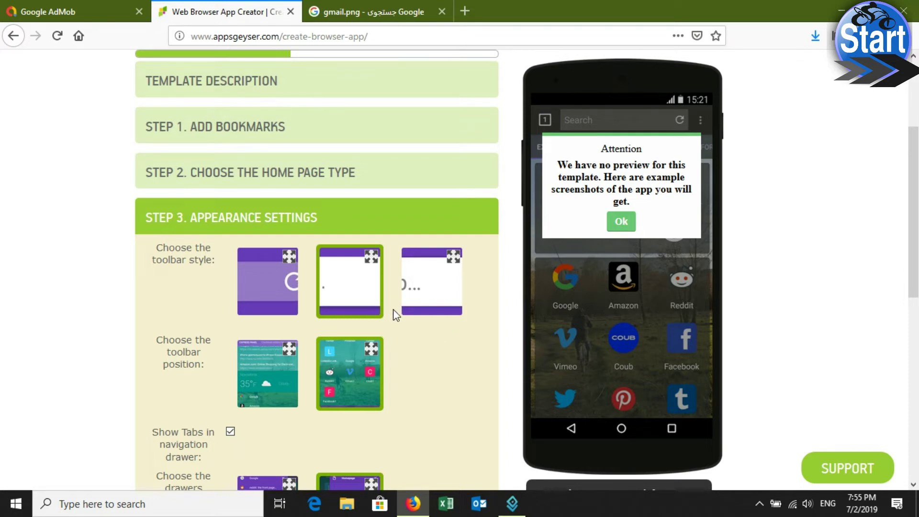
click(284, 286)
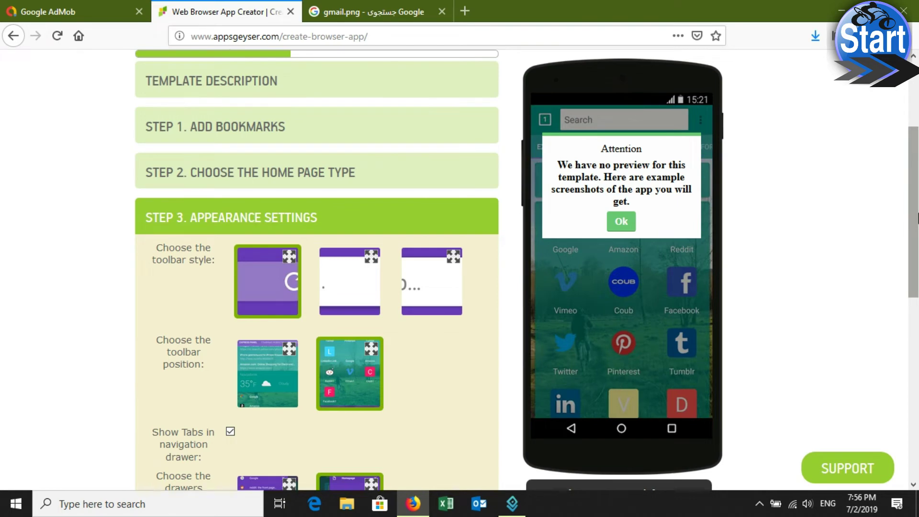
scroll(413, 343, down, 3)
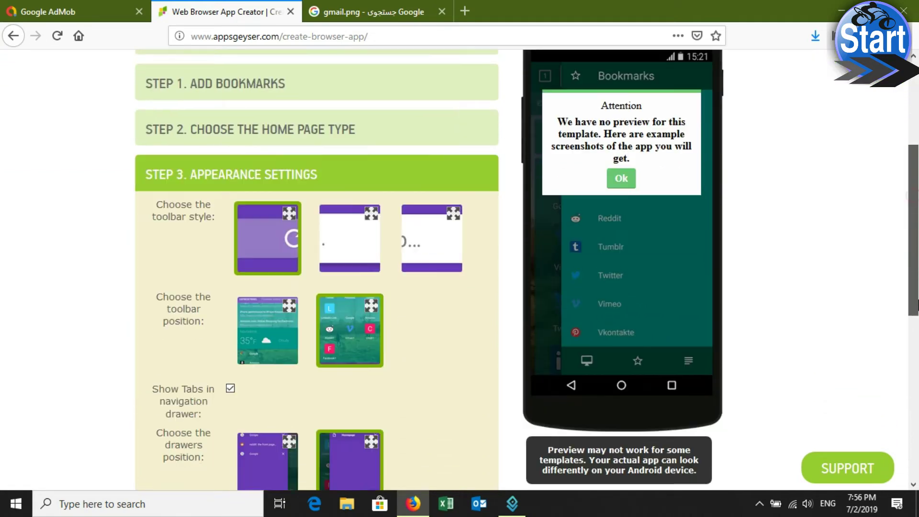
drag(918, 304, 918, 371)
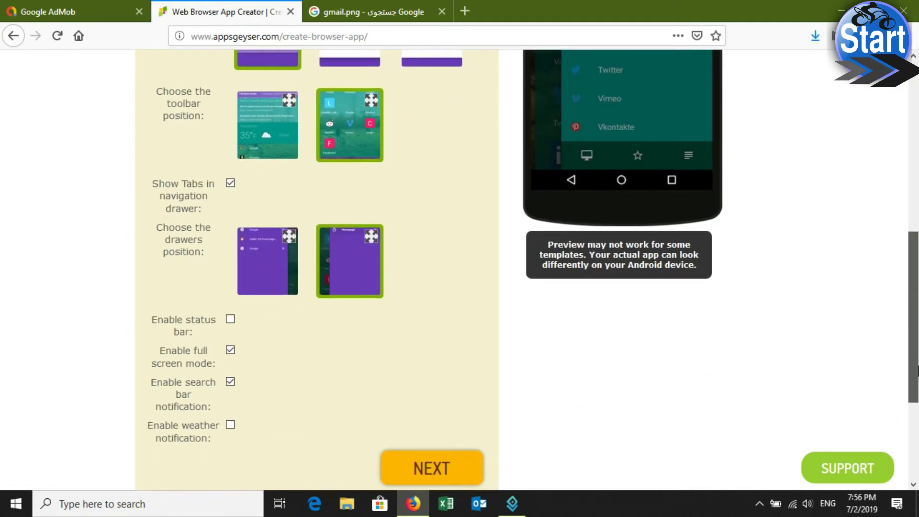
scroll(524, 419, down, 3)
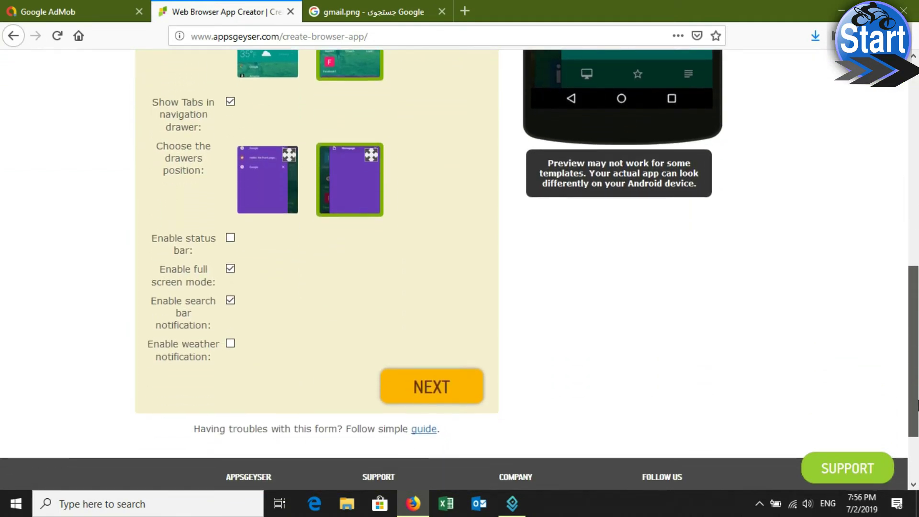
- Enable the status bar and weather notification, then continue to App Name
click(231, 238)
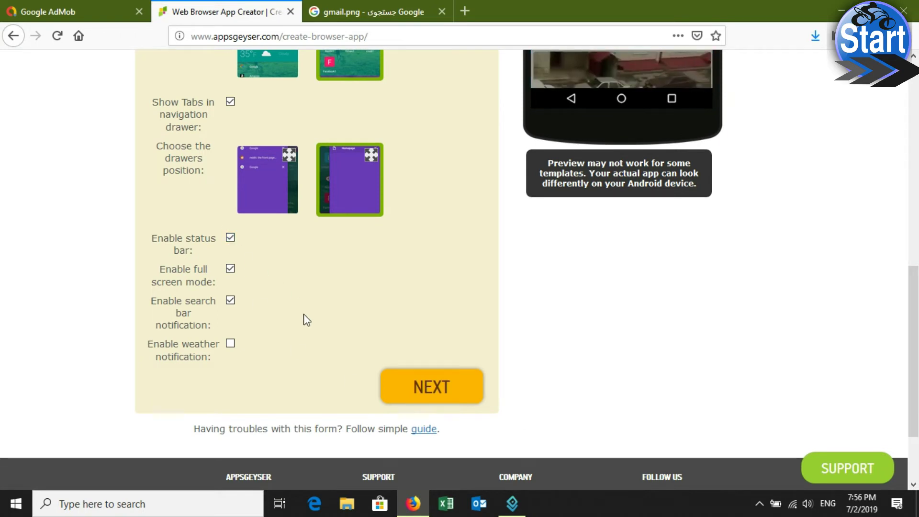
click(230, 344)
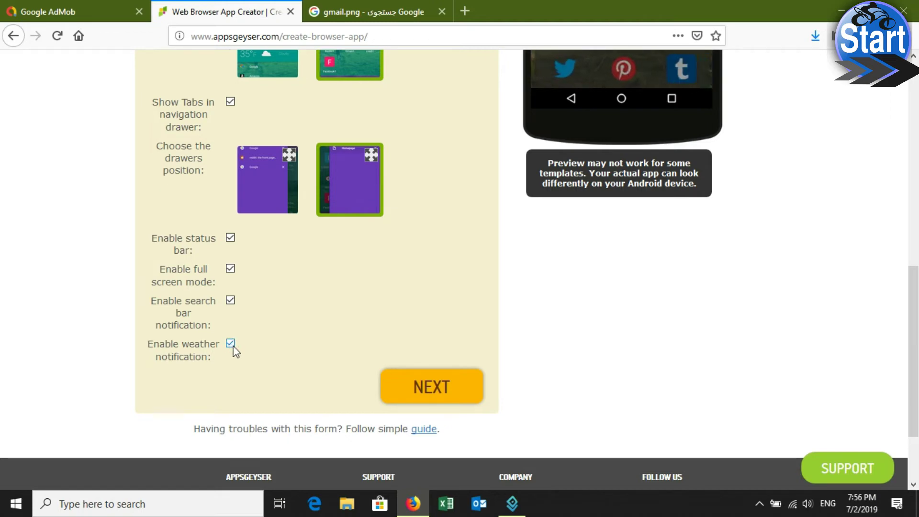
click(420, 391)
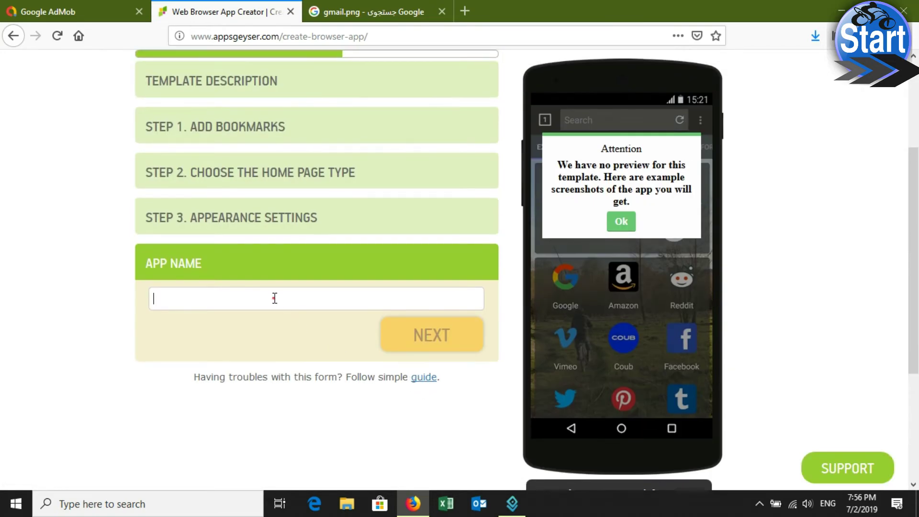
- Enter 'Fox Browser' as the app name and continue
click(274, 299)
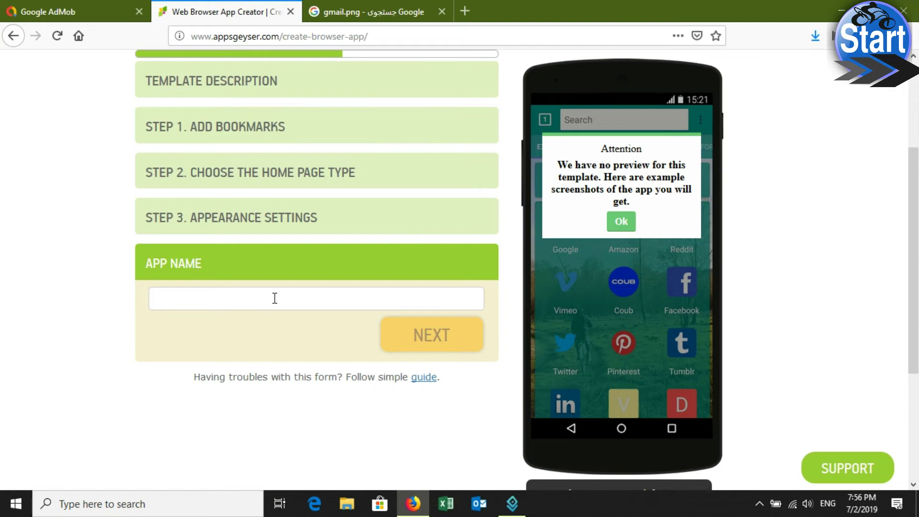
text(Fox )
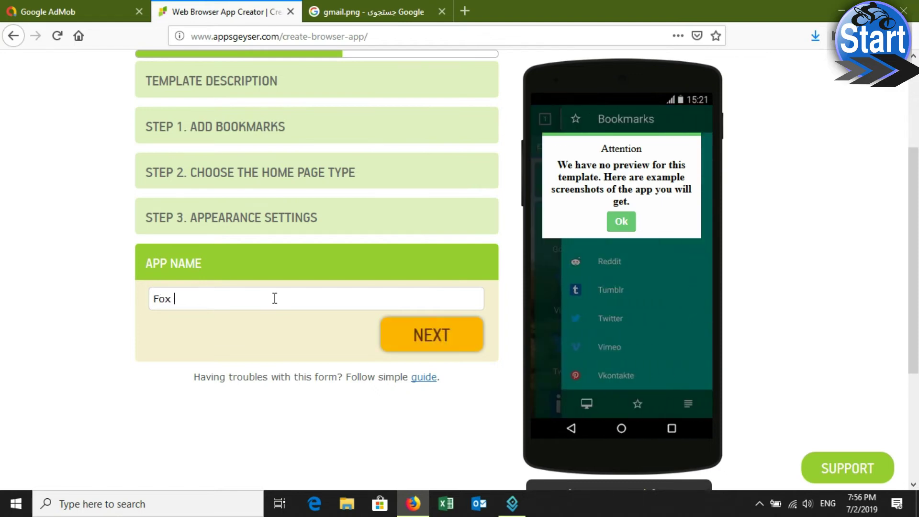
text(Browse)
text(r)
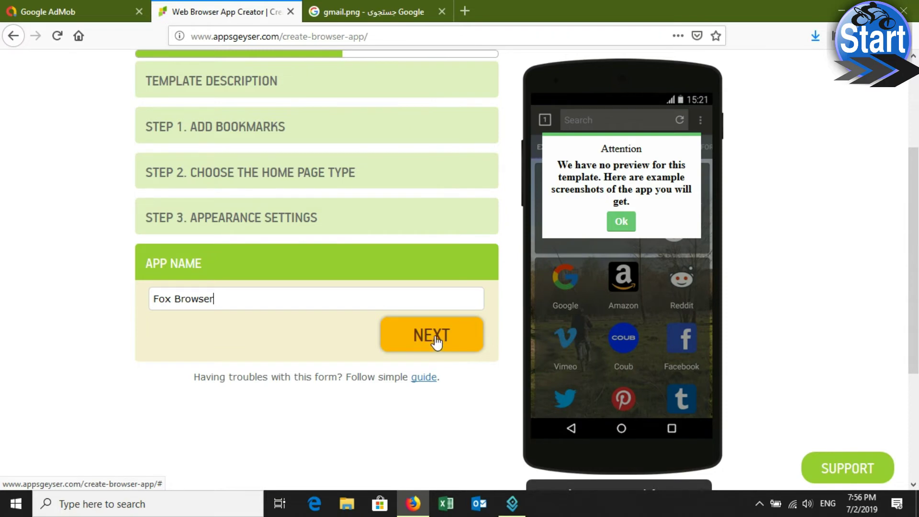
click(436, 341)
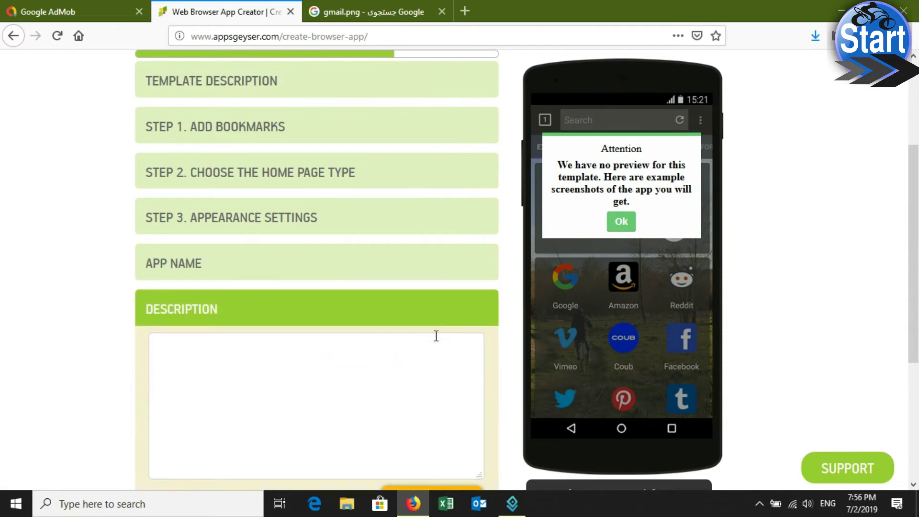
- Write the first description line 'This is the most fastest browser'
scroll(917, 211, down, 2)
scroll(916, 211, down, 3)
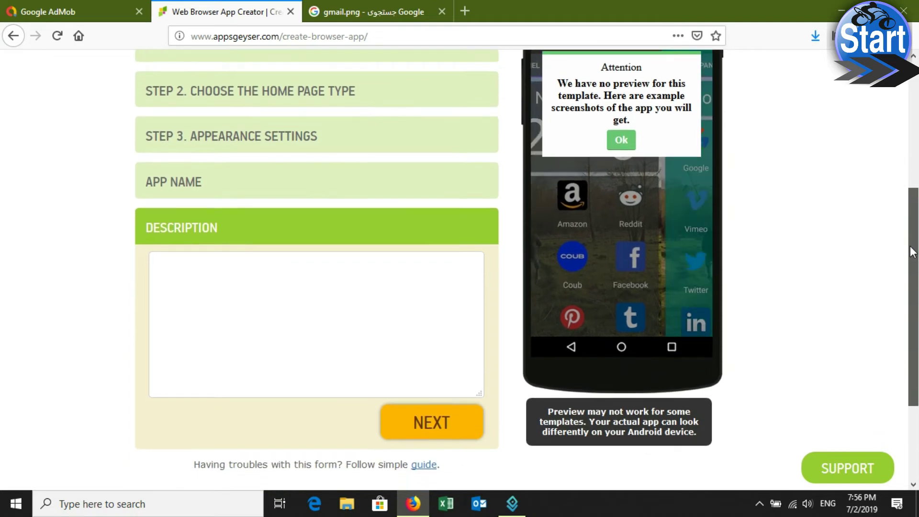
click(352, 260)
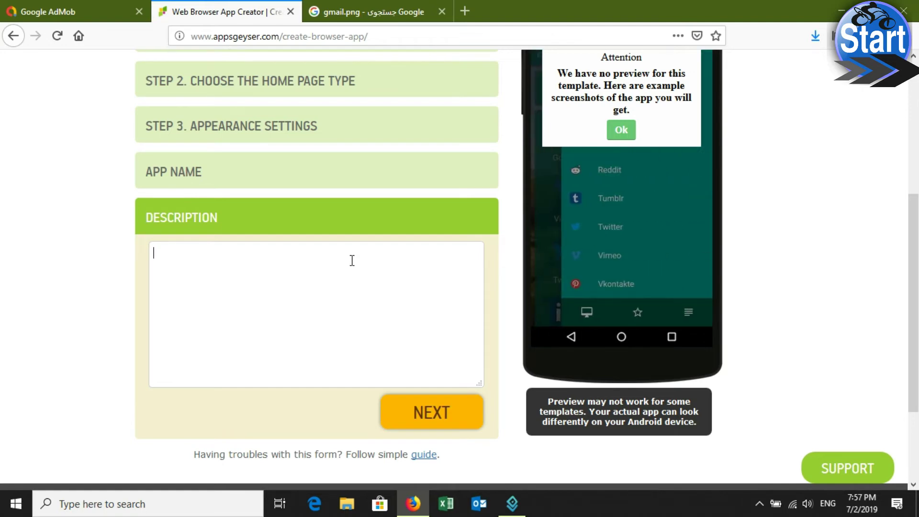
text(This is t)
text(he most fa)
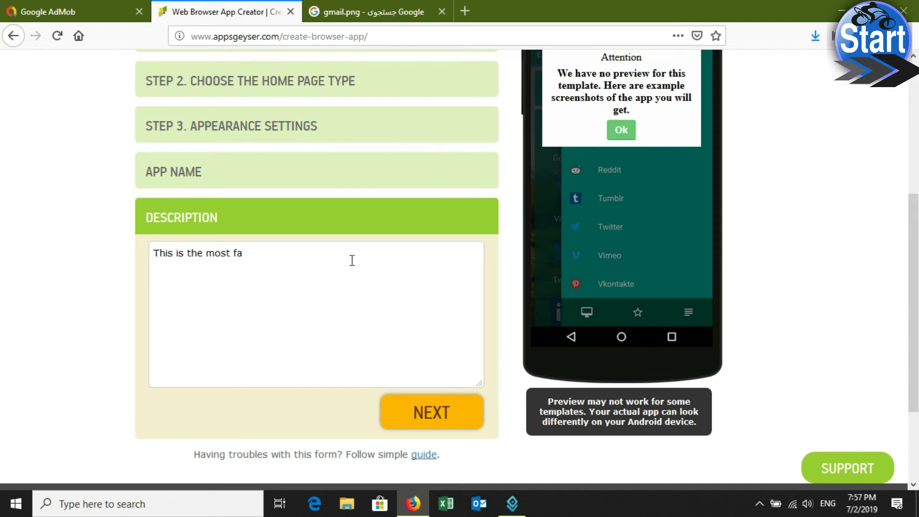
text(stest brow)
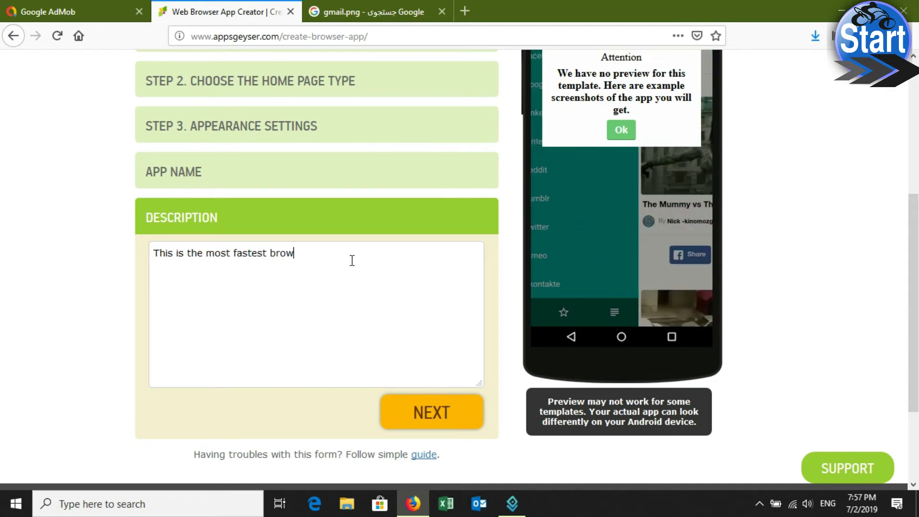
text(ser)
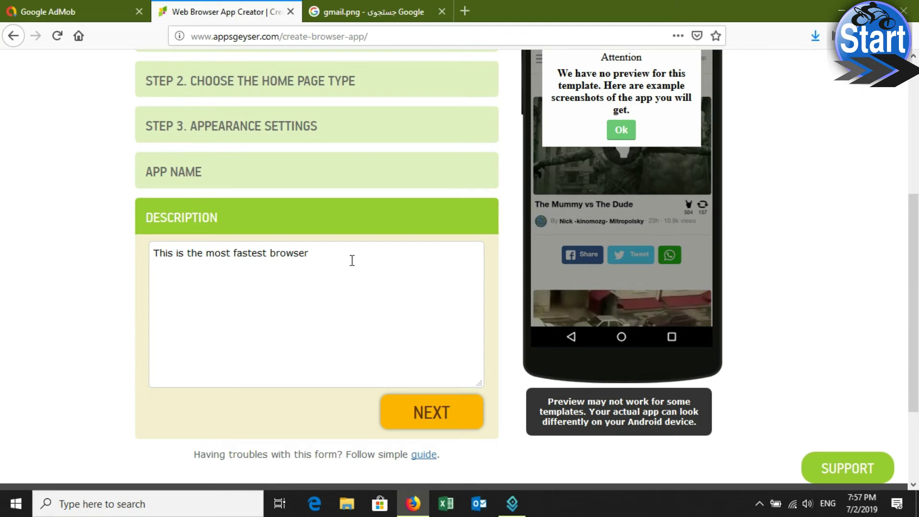
key(Return)
key(Return)
- Add the second line 'It includes weather and news gadget', fixing typos along the way
text(an)
text(d)
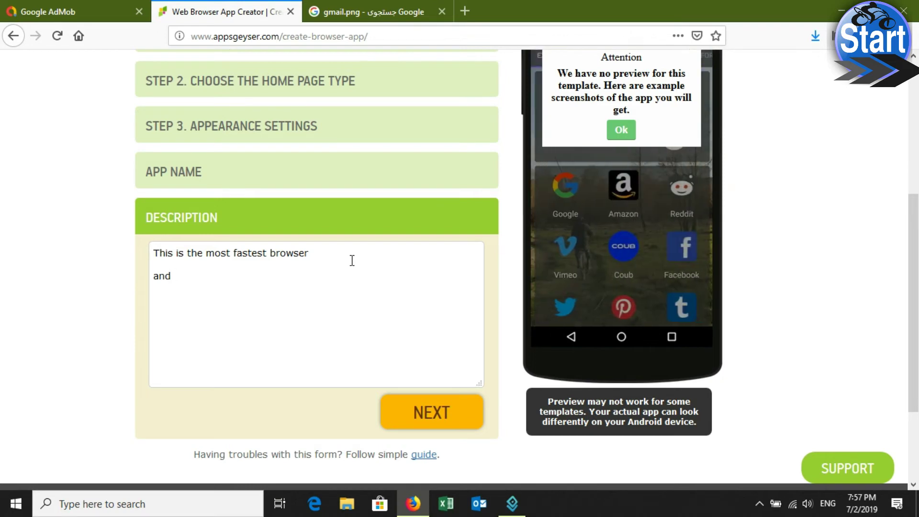
key(BackSpace)
key(BackSpace)
key(BackSpace)
text(It includ)
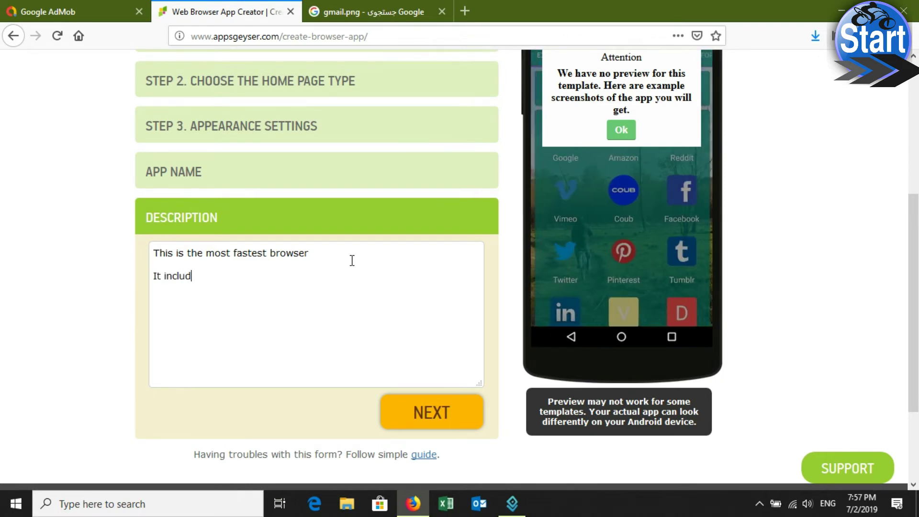
text(es wea)
text(ther gadget)
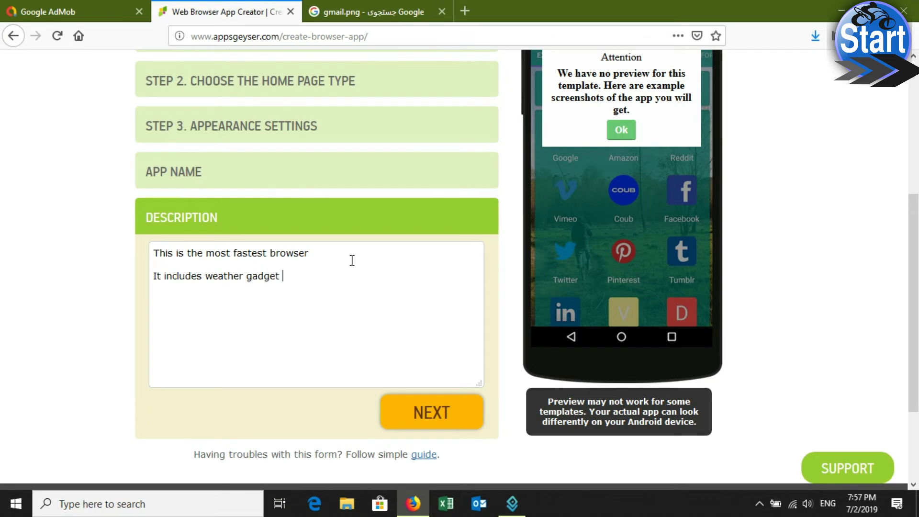
key(BackSpace)
key(BackSpace)
key(BackSpace)
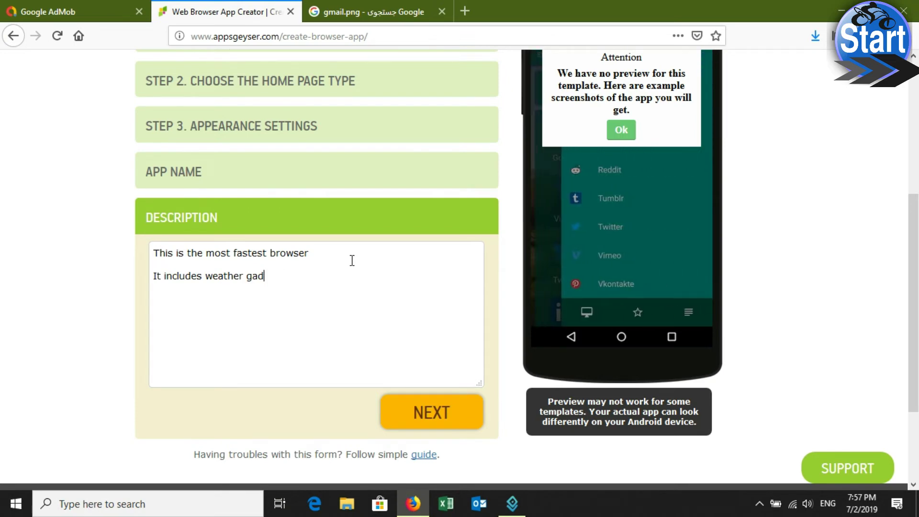
key(BackSpace)
key(BackSpace)
key(BackSpace)
text(news)
key(BackSpace)
key(BackSpace)
key(BackSpace)
key(BackSpace)
text(a)
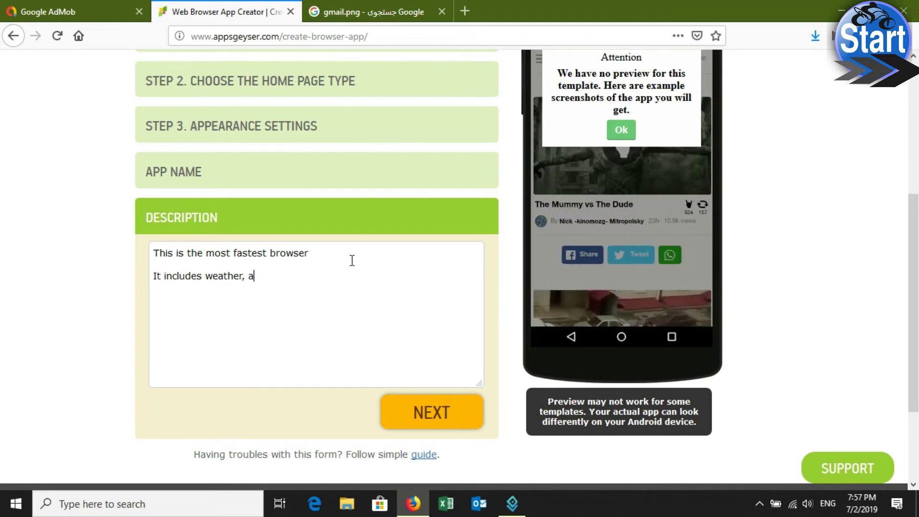
text(nd news g)
text(a)
key(BackSpace)
key(BackSpace)
key(BackSpace)
key(BackSpace)
key(BackSpace)
key(BackSpace)
key(BackSpace)
key(BackSpace)
key(BackSpace)
key(BackSpace)
key(BackSpace)
key(BackSpace)
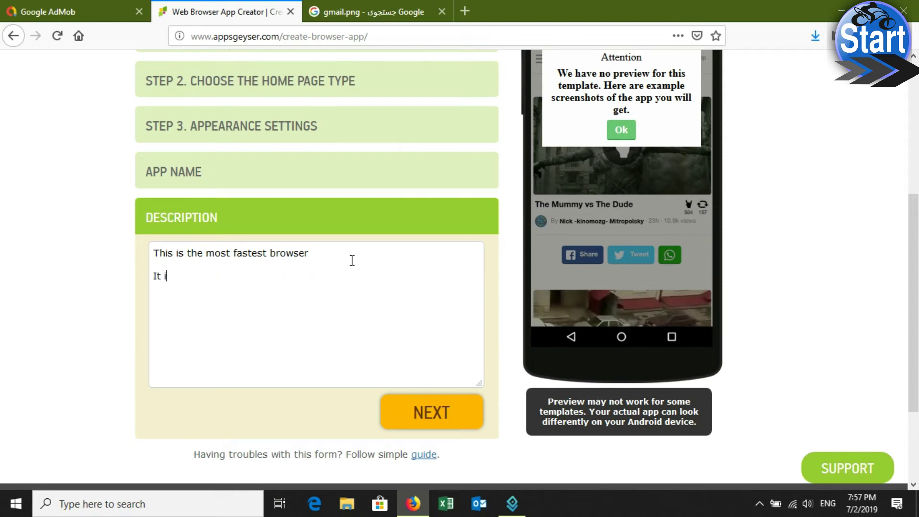
text(ncludes weather and news gadget)
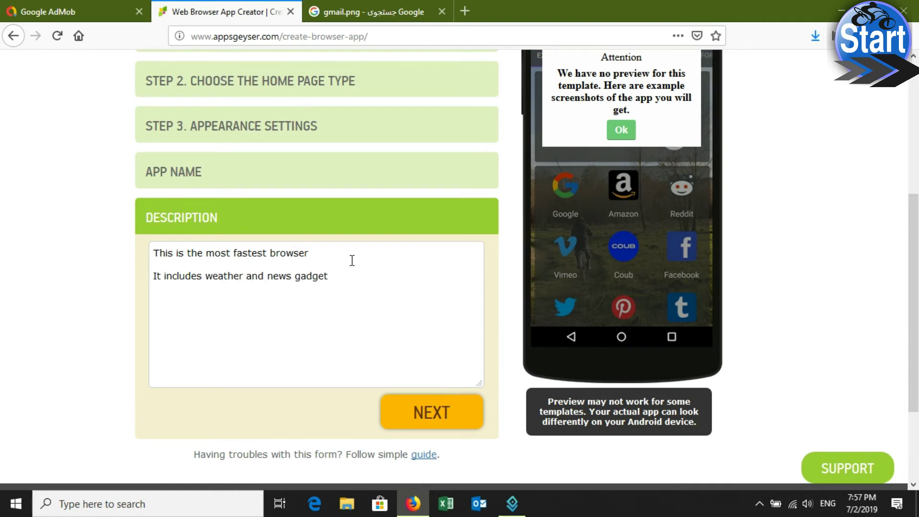
click(348, 277)
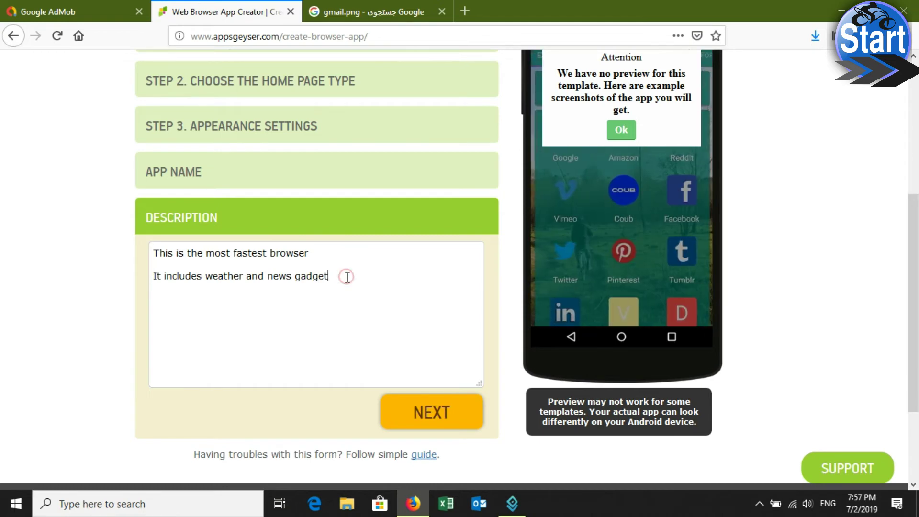
- Move to the icon step and try a custom icon upload, cancelling the file picker
click(451, 411)
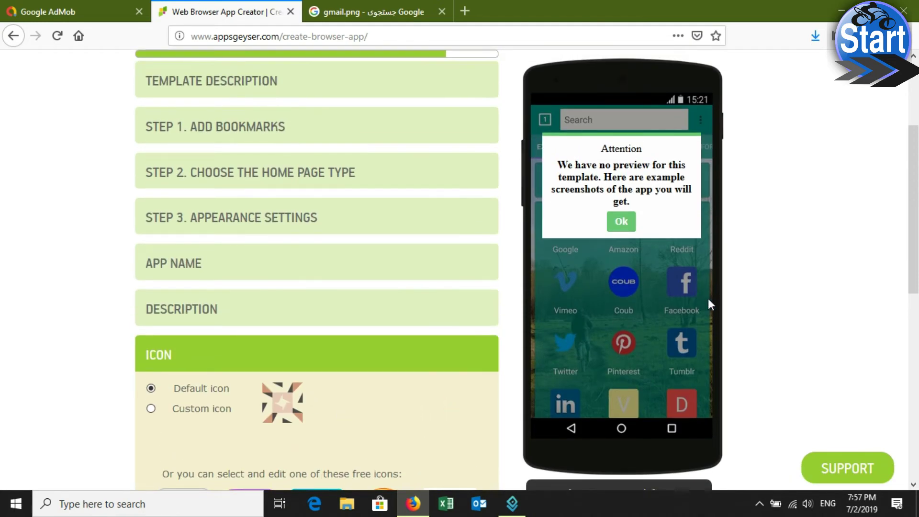
scroll(575, 325, down, 3)
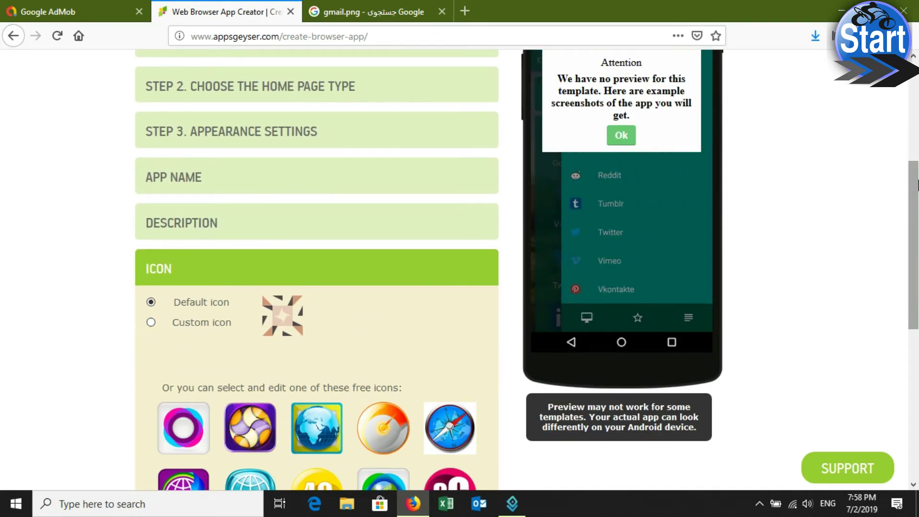
drag(916, 189, 918, 291)
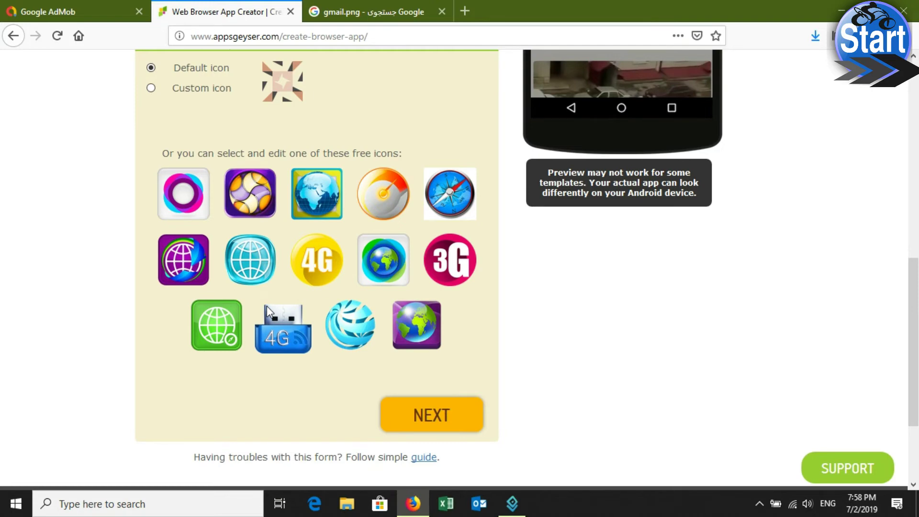
click(151, 90)
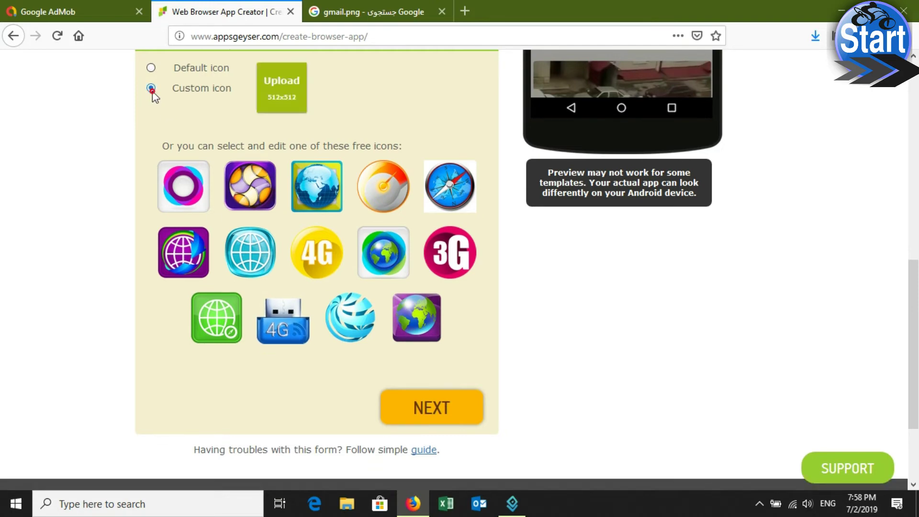
click(288, 99)
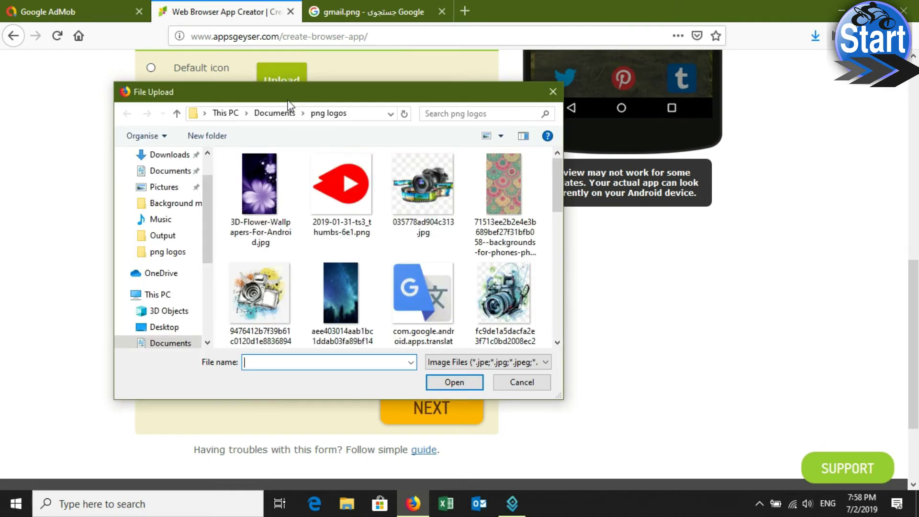
mouse_move(555, 185)
mouse_down()
mouse_move(552, 303)
mouse_move(545, 180)
mouse_up()
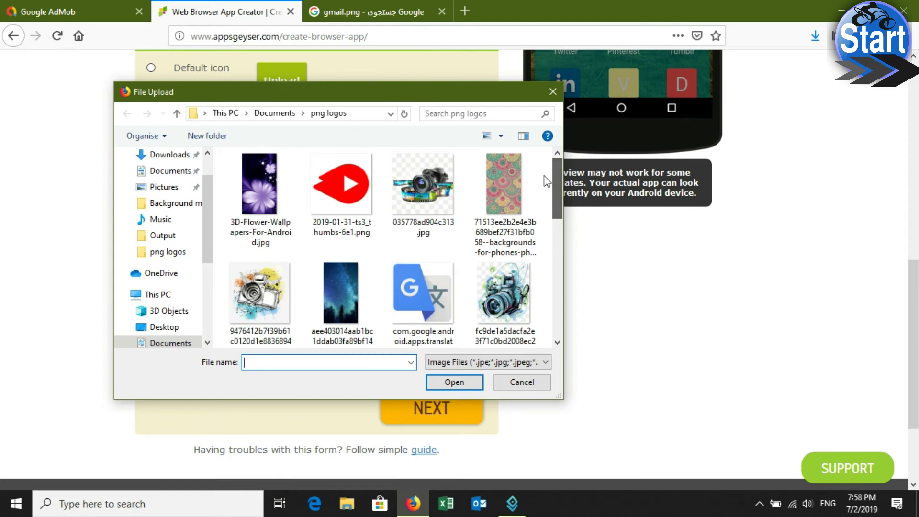
click(530, 382)
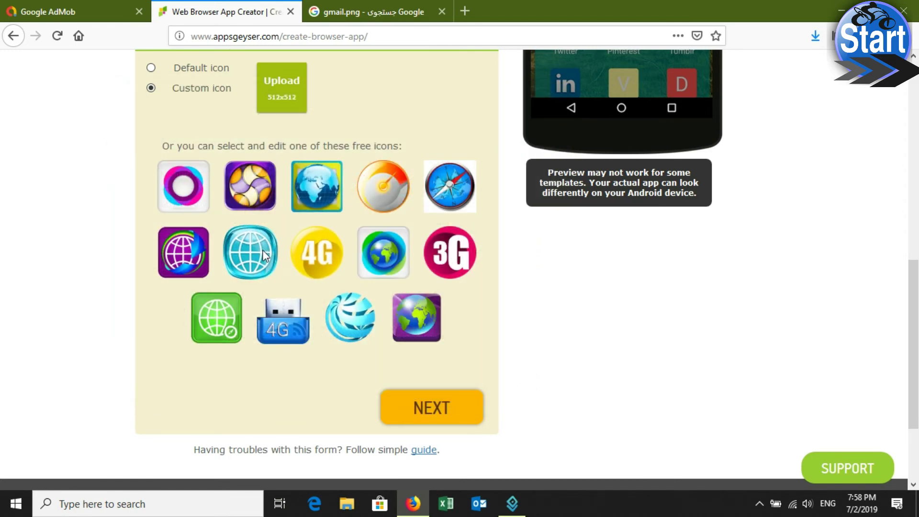
- Pick the light blue globe icon, close its editor, and continue to the summary
click(316, 192)
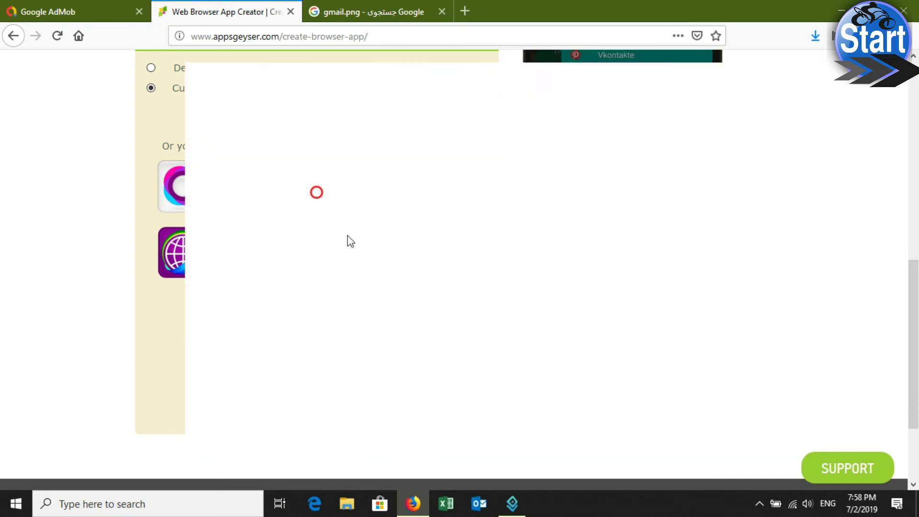
click(180, 56)
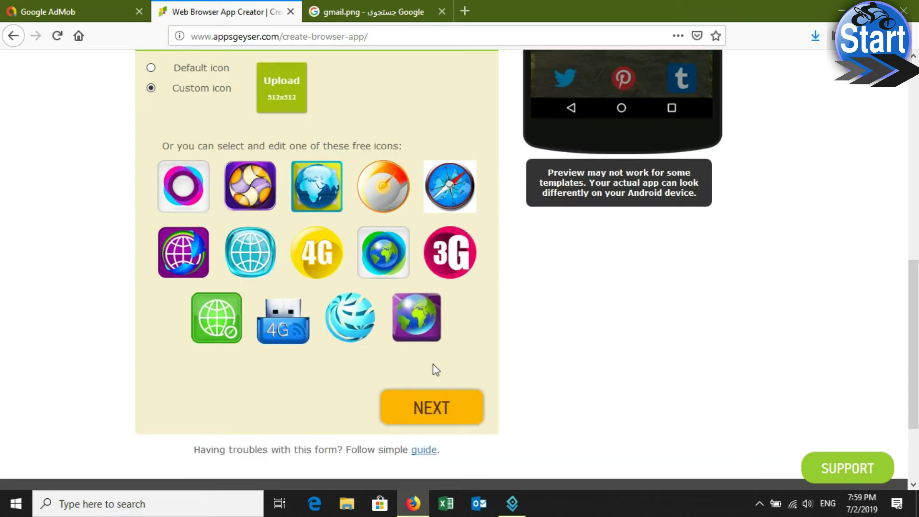
click(431, 412)
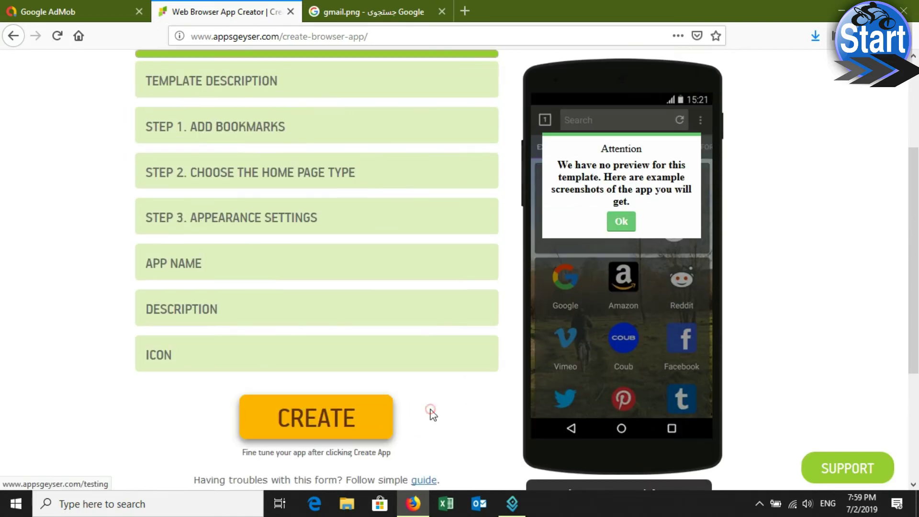
- Create the Fox Browser app and close the gmail.png tab
click(304, 426)
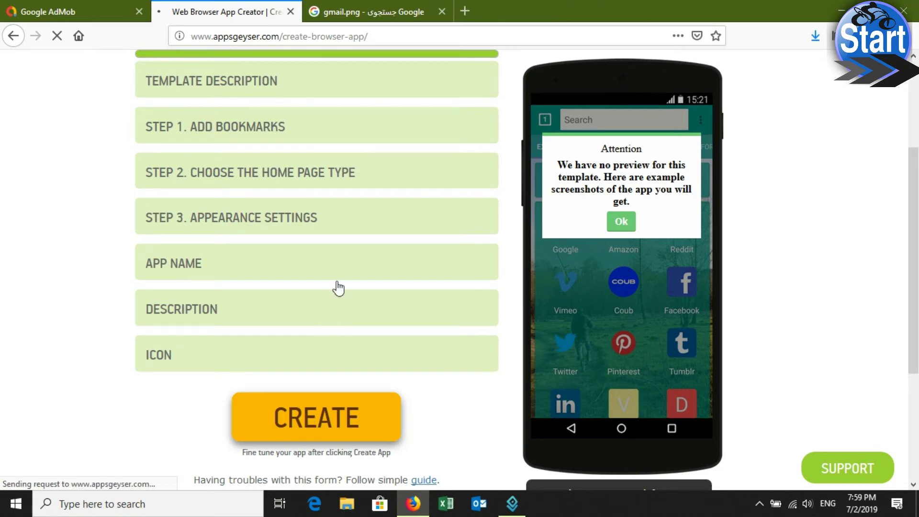
click(442, 12)
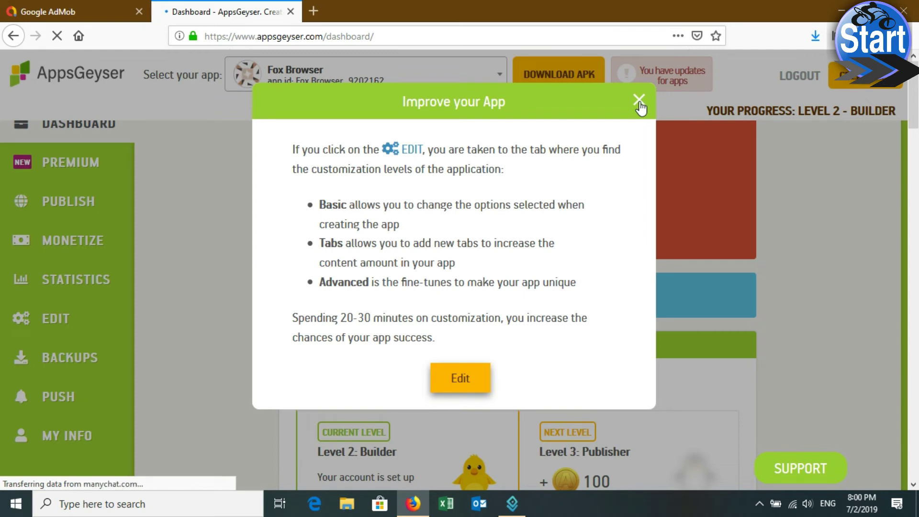
- Close the Improve your App tips and reselect Fox Browser in the app dropdown
click(640, 102)
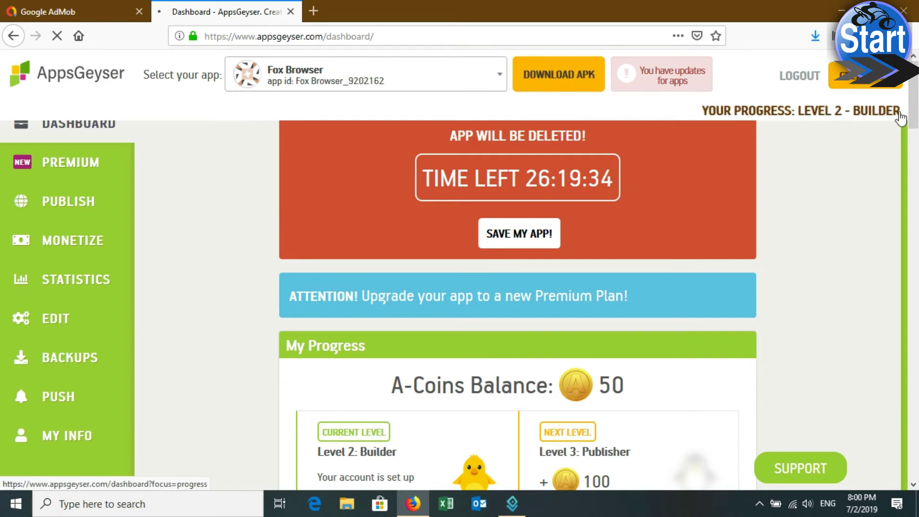
scroll(915, 123, down, 2)
mouse_move(916, 124)
mouse_down()
mouse_move(916, 138)
mouse_move(916, 102)
mouse_up()
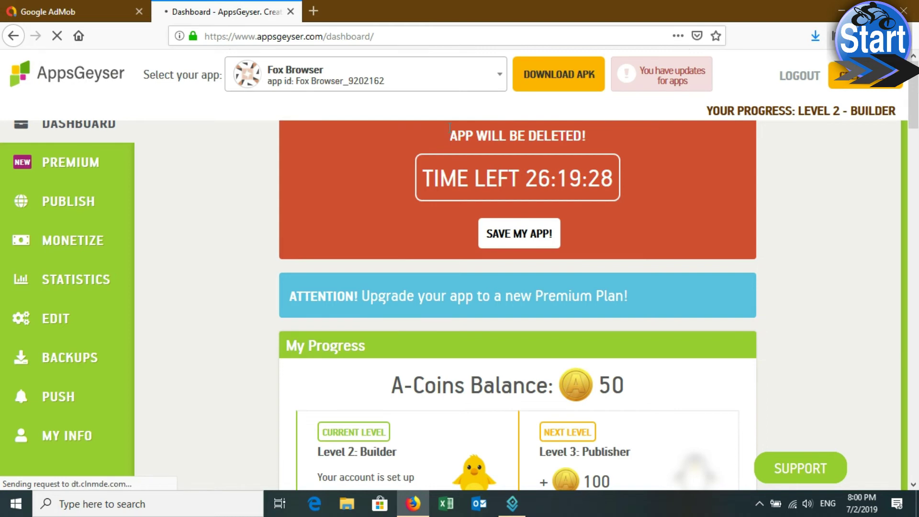
click(499, 73)
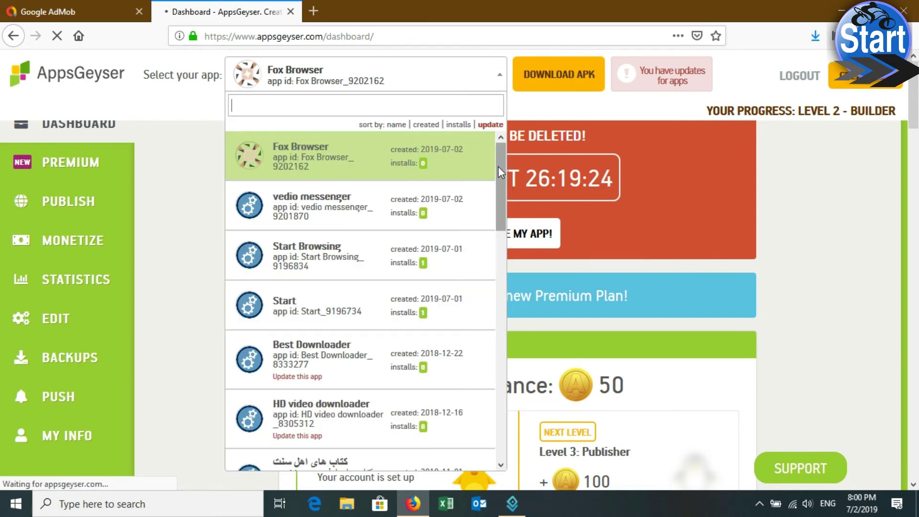
mouse_move(499, 170)
mouse_down()
mouse_move(509, 344)
mouse_move(467, 174)
mouse_up()
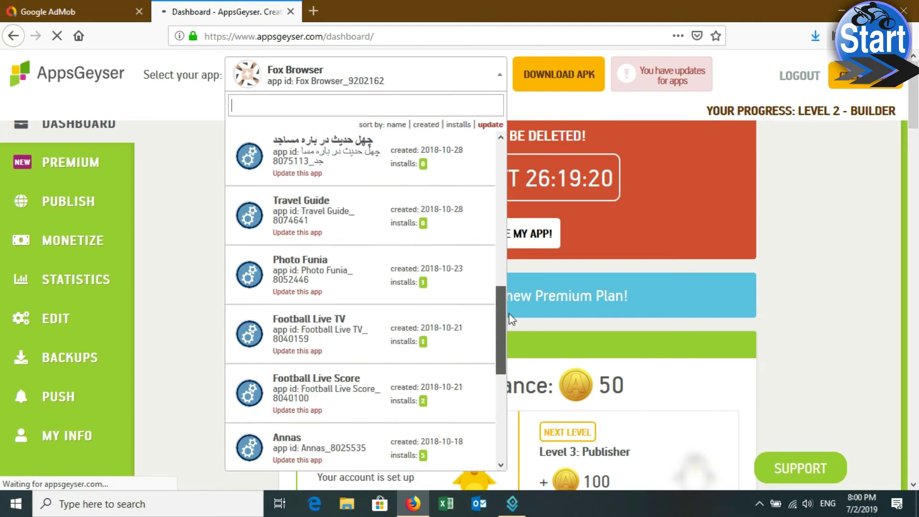
scroll(461, 158, up, 1)
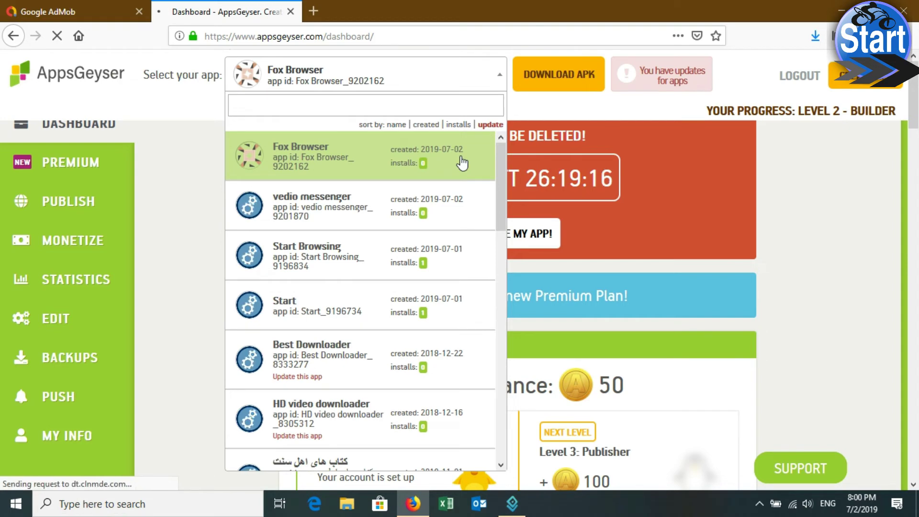
click(500, 81)
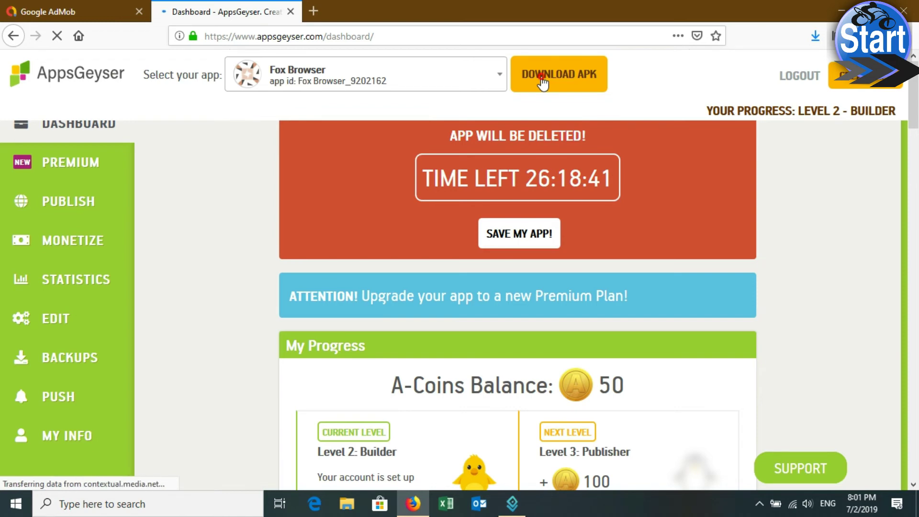
click(541, 77)
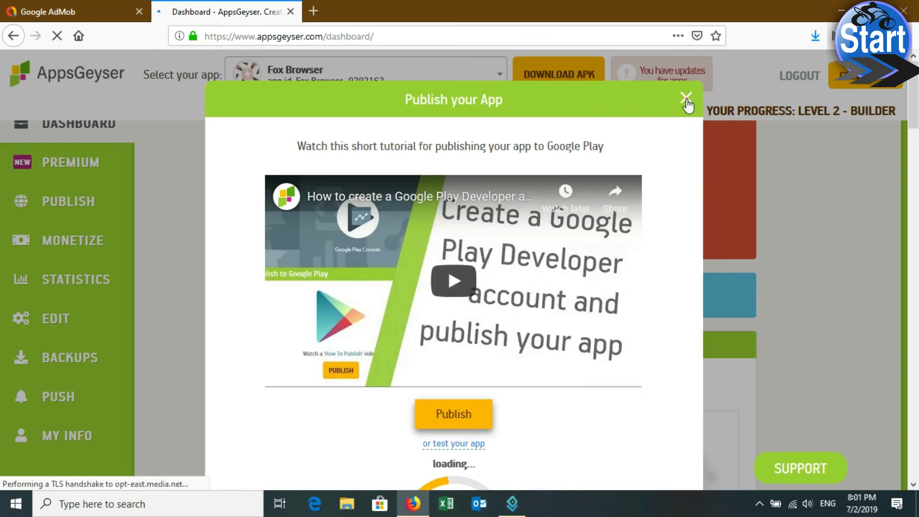
click(686, 99)
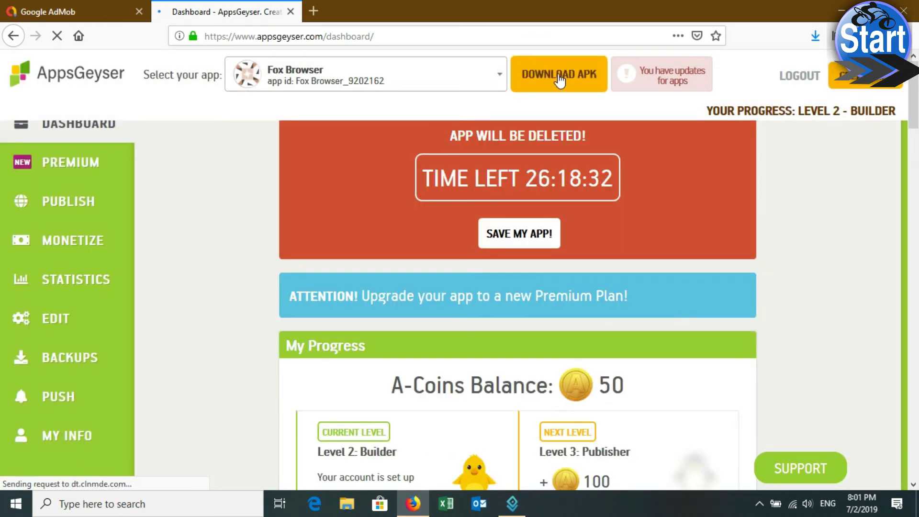
key(F7)
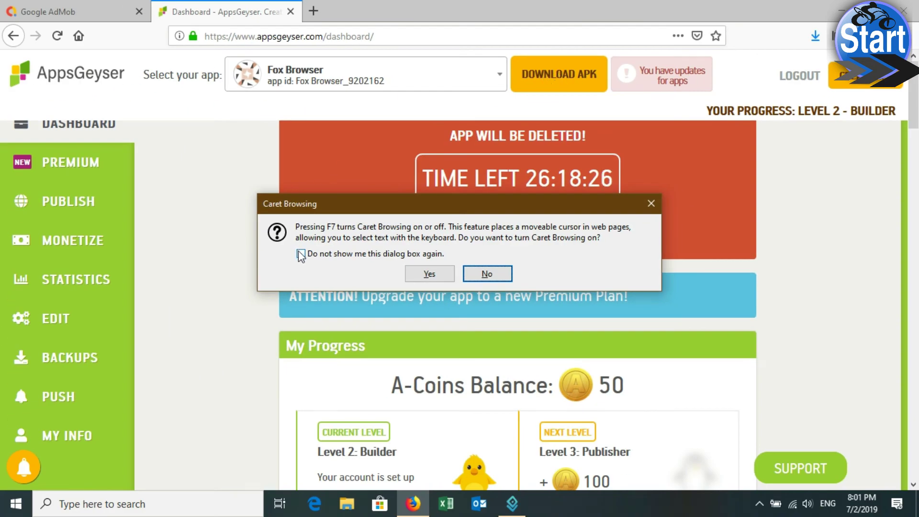
click(301, 254)
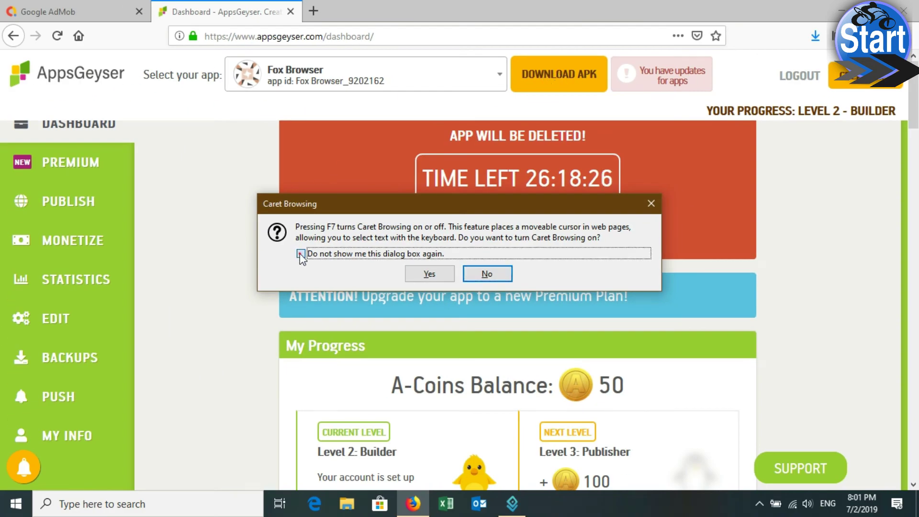
click(426, 275)
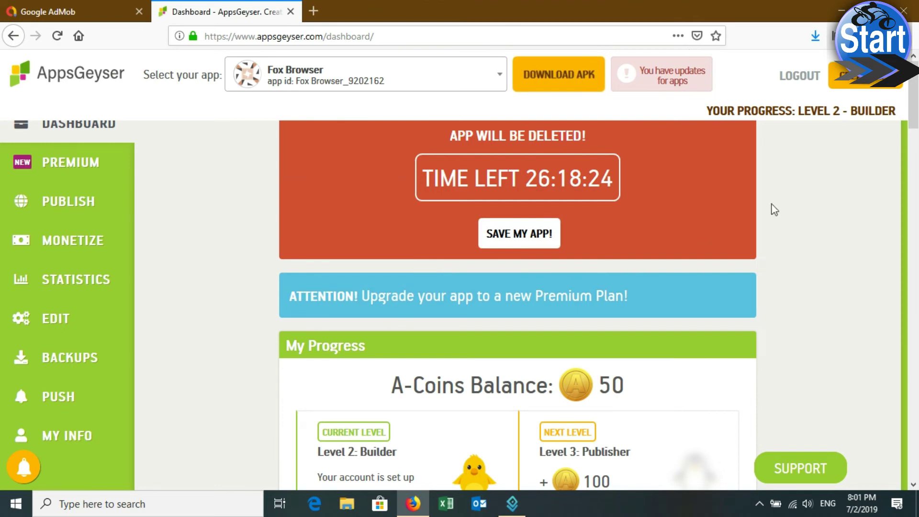
click(579, 72)
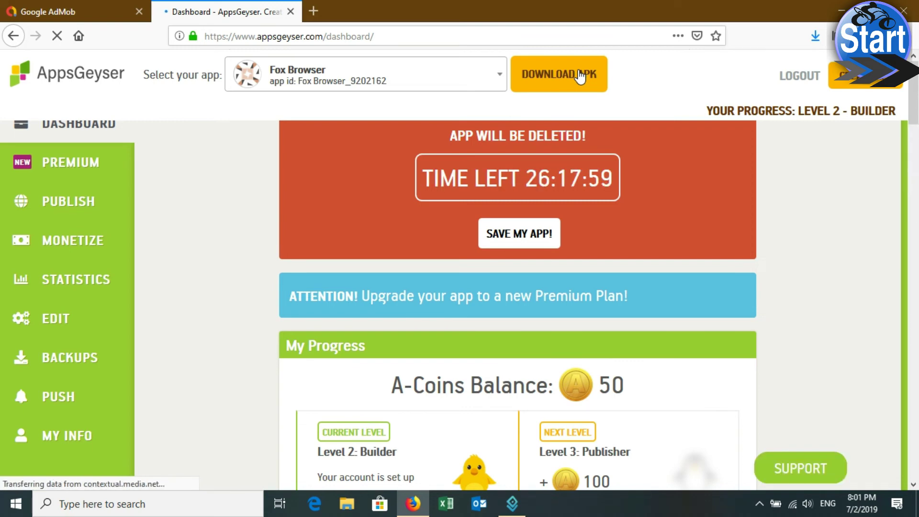
- Download the latest Fox Browser APK from the Publish dialog and check Firefox's downloads
click(580, 74)
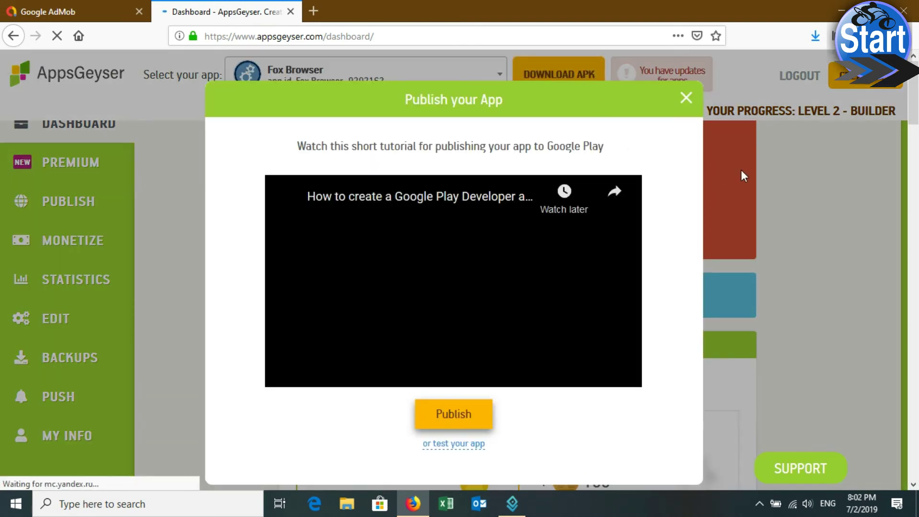
scroll(914, 100, down, 4)
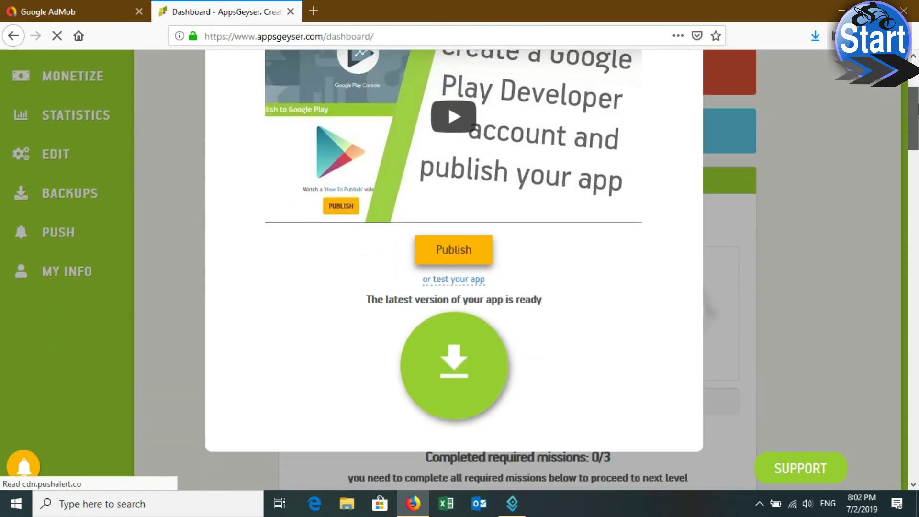
click(486, 386)
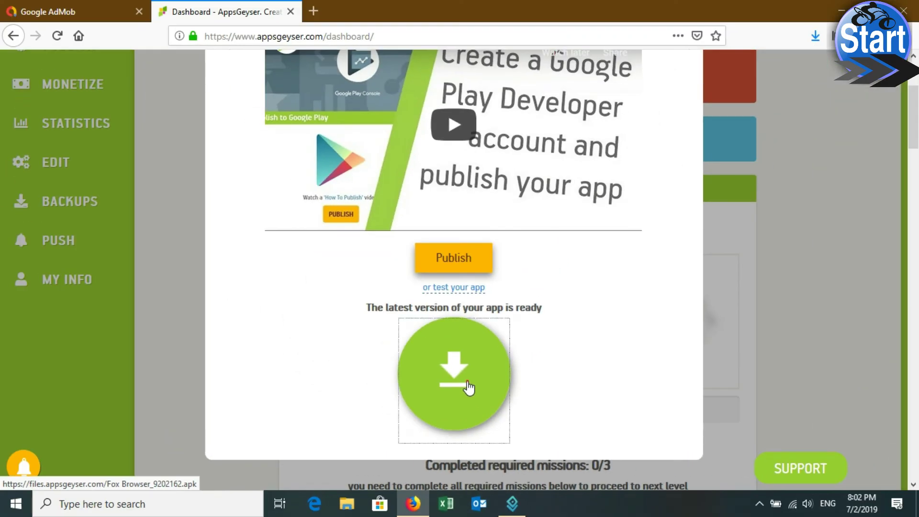
click(467, 382)
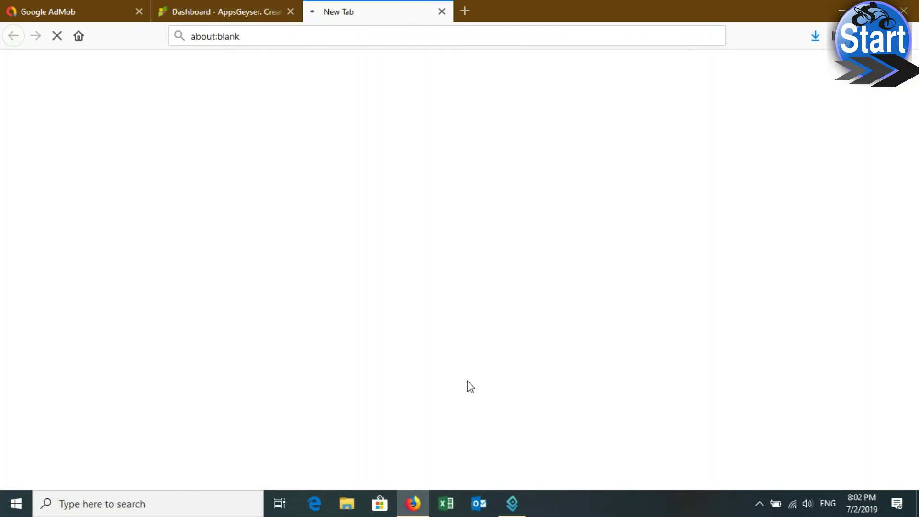
click(816, 37)
click(816, 38)
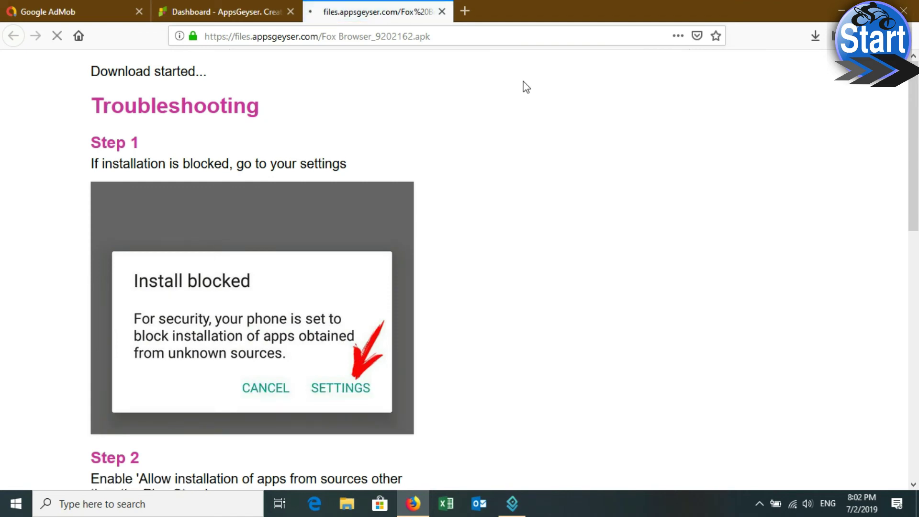
- Save _Fox_Browser_9202162.apk to disk from Firefox's Opening dialog
click(820, 46)
click(820, 45)
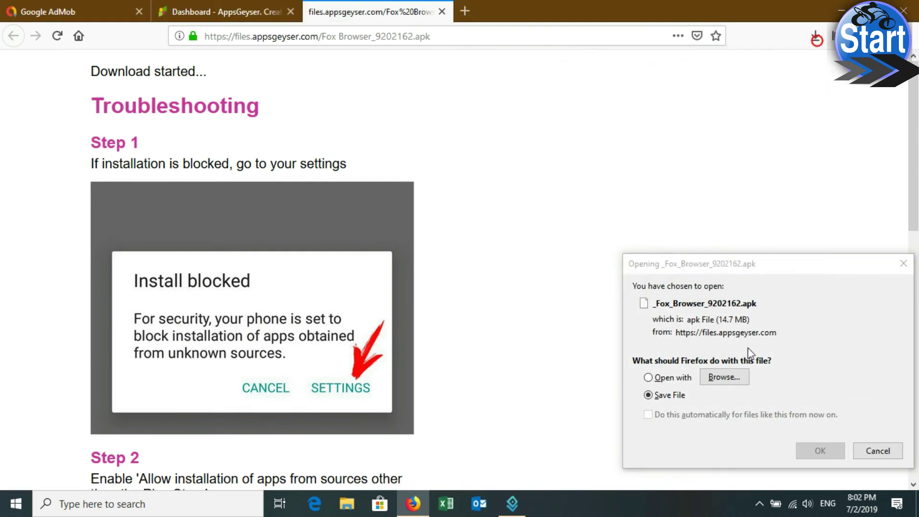
click(649, 396)
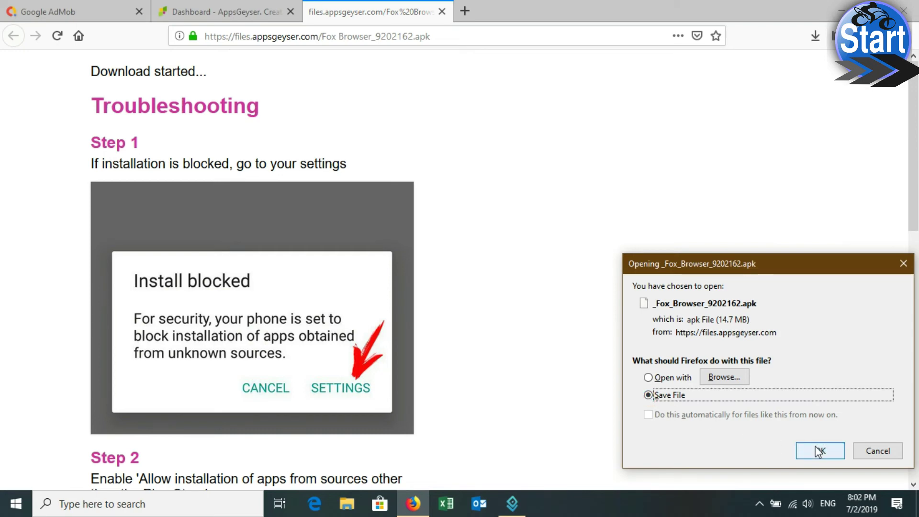
click(820, 451)
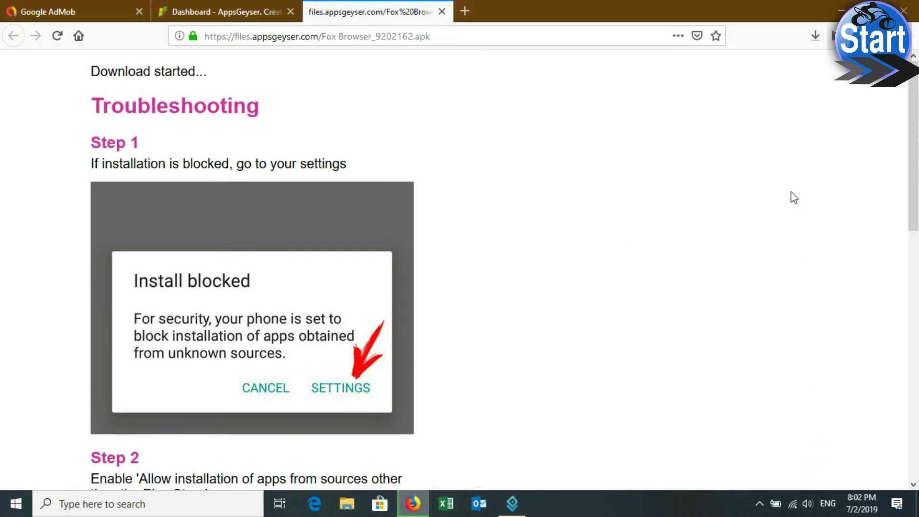
- Confirm in the Downloads list that the 14.7 MB APK download is underway, then show hidden tray icons
click(815, 36)
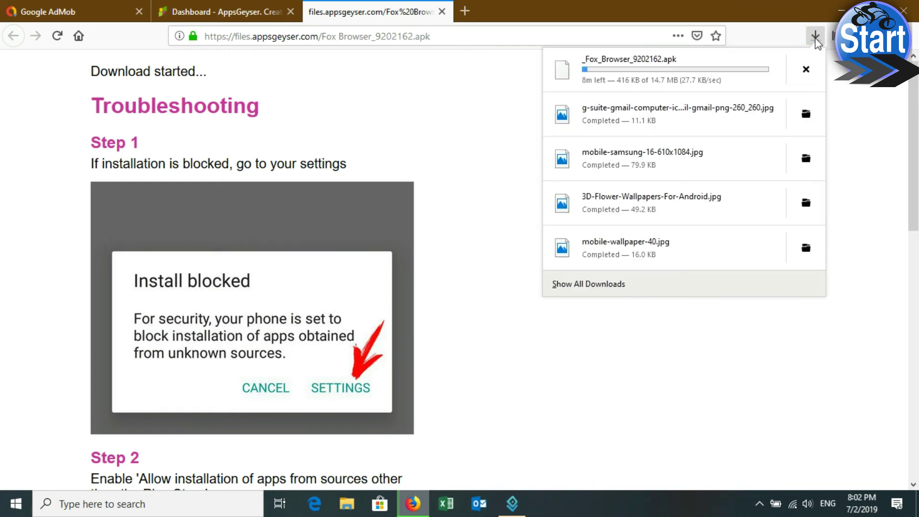
click(816, 37)
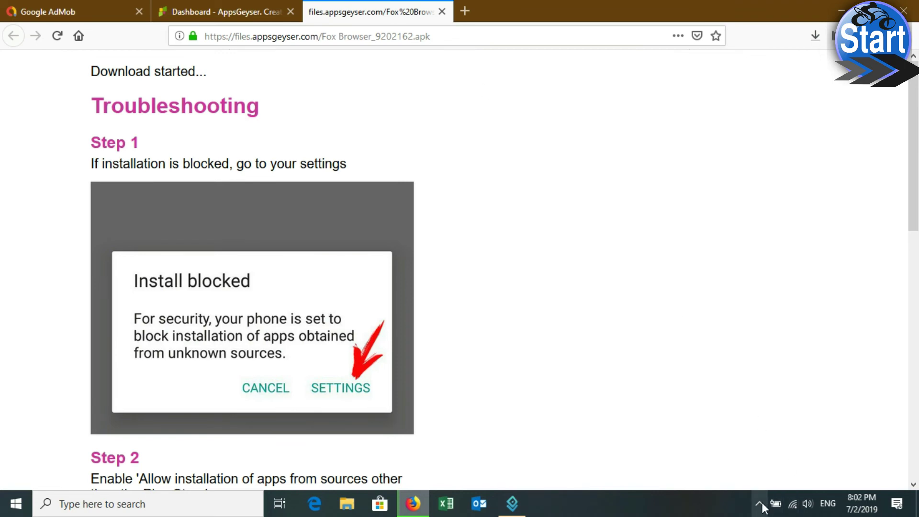
click(777, 505)
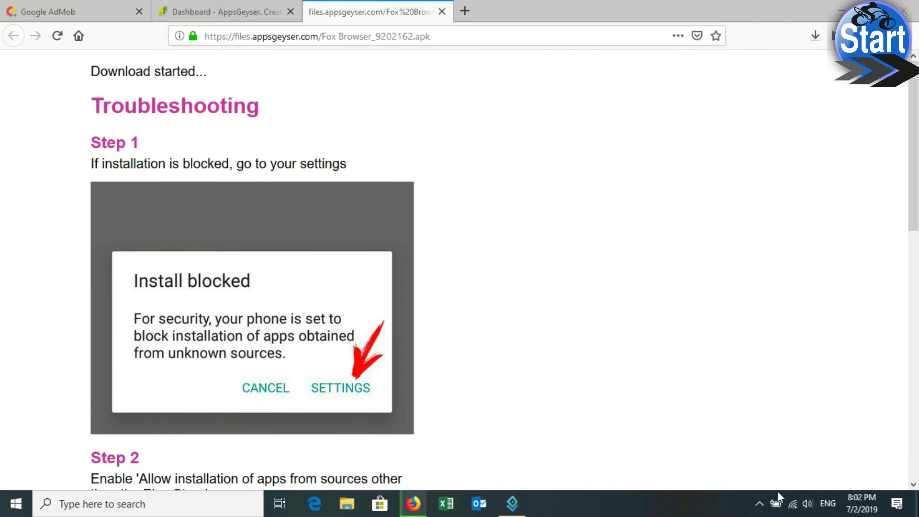